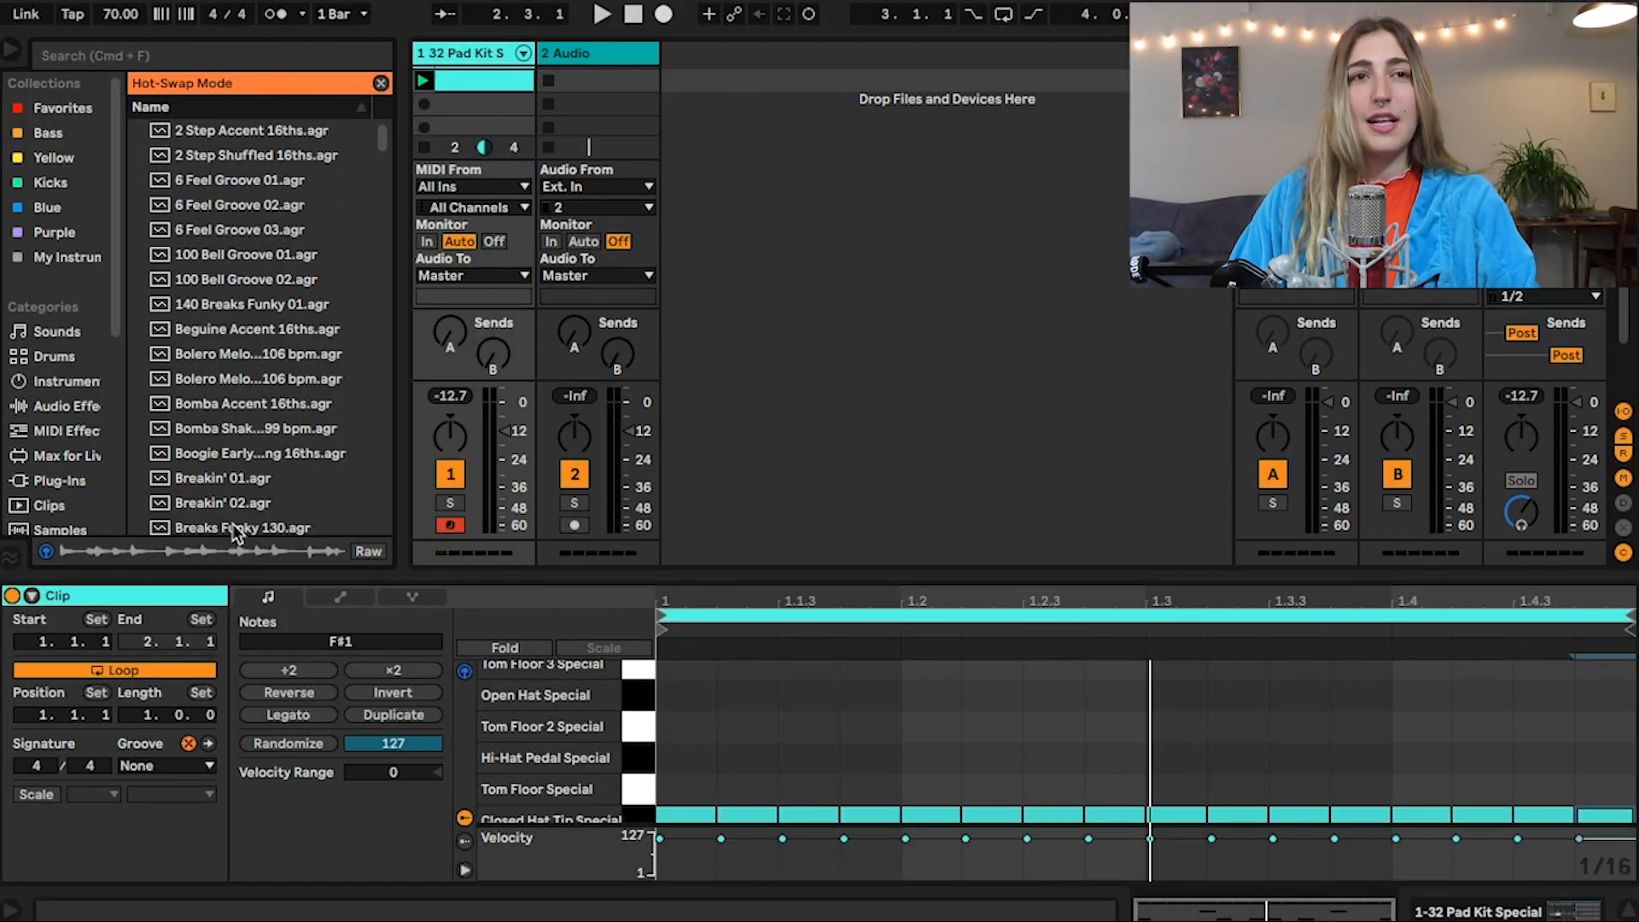
Show and hide the Groove Pool several times and bring the Grooves category into view in the browser
click(11, 557)
drag(61, 476, 74, 376)
click(10, 557)
click(10, 559)
click(10, 560)
click(10, 559)
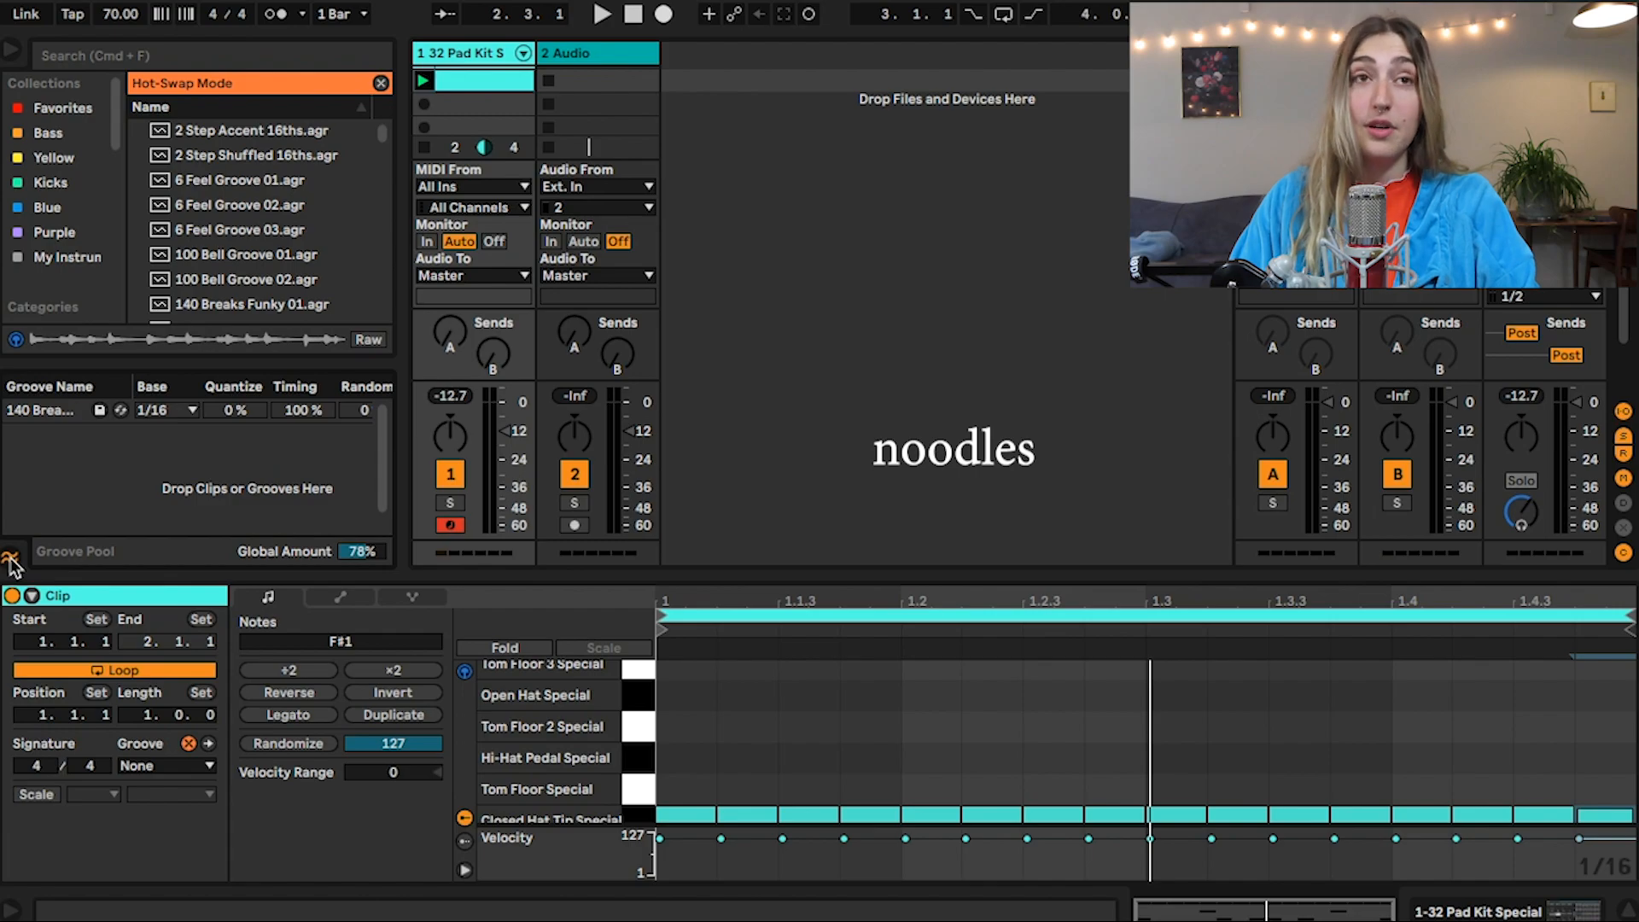
click(10, 560)
Audition the grooves at the start of the library, including 6 Feel Groove 02, 2 Step Accent 16ths and 2 Step Shuffled 16ths
click(240, 209)
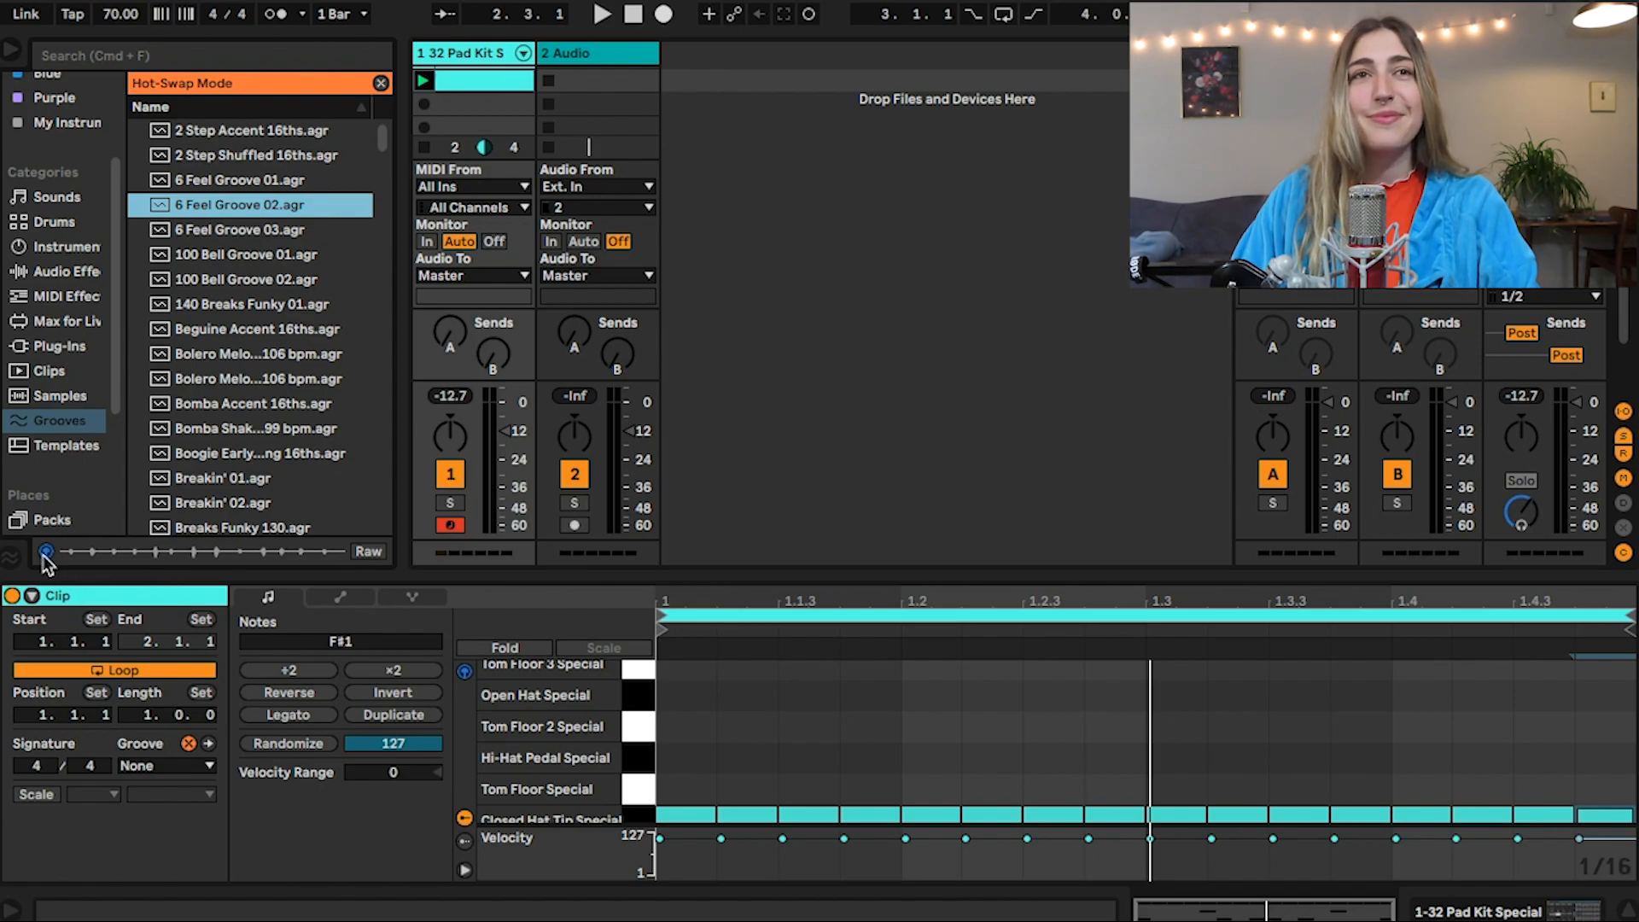
click(269, 135)
key(Down)
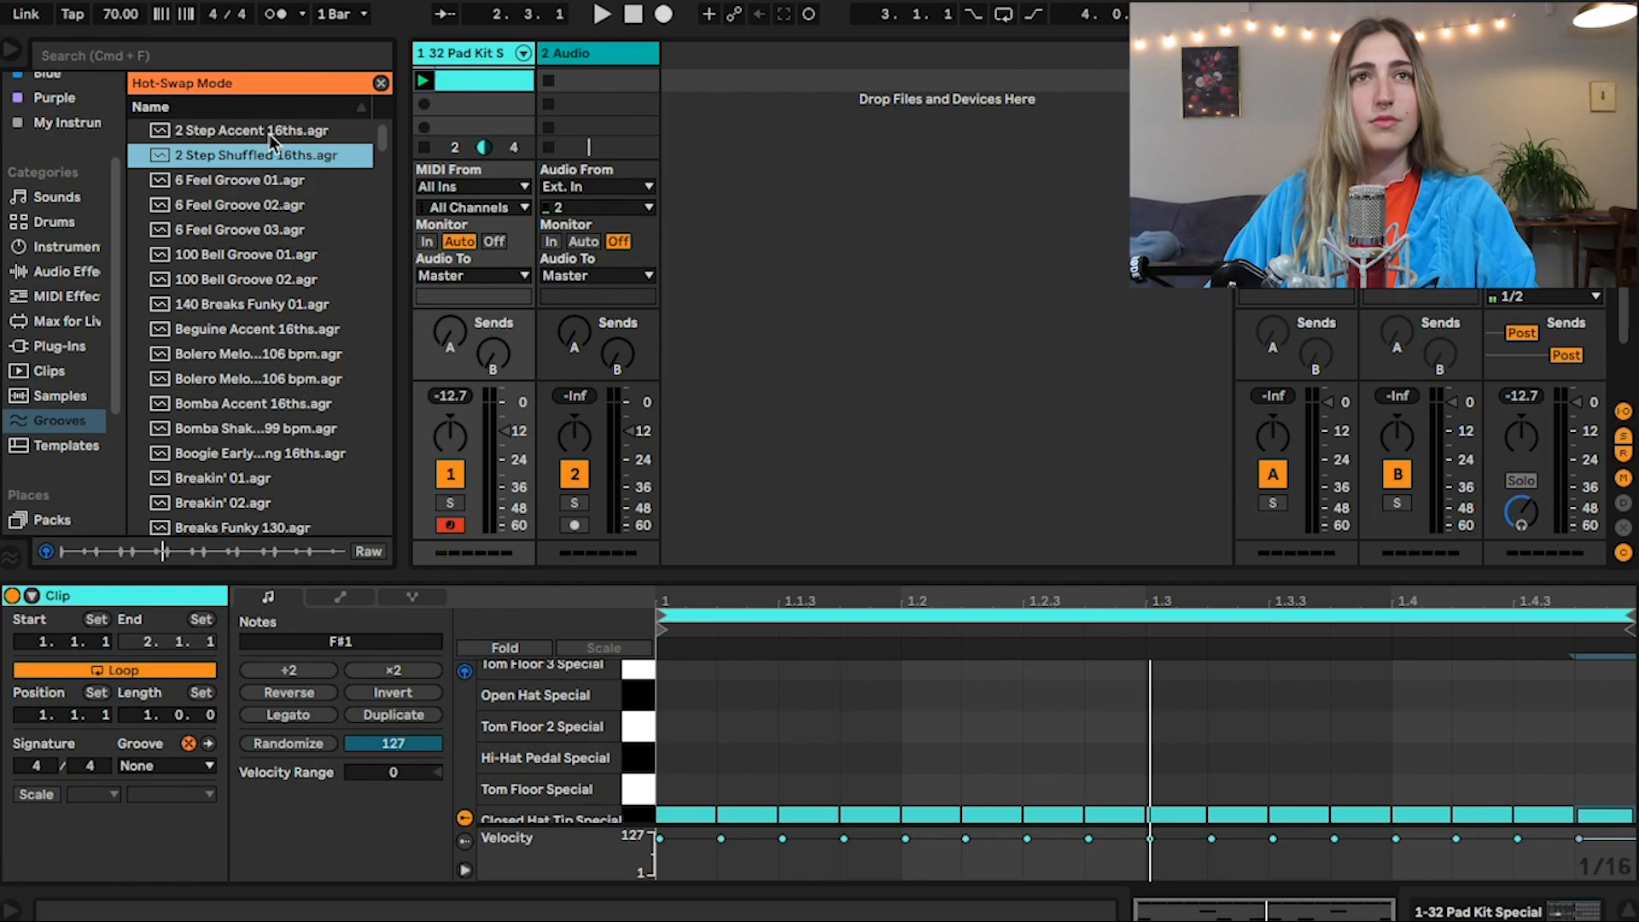
key(Down)
key(Down)
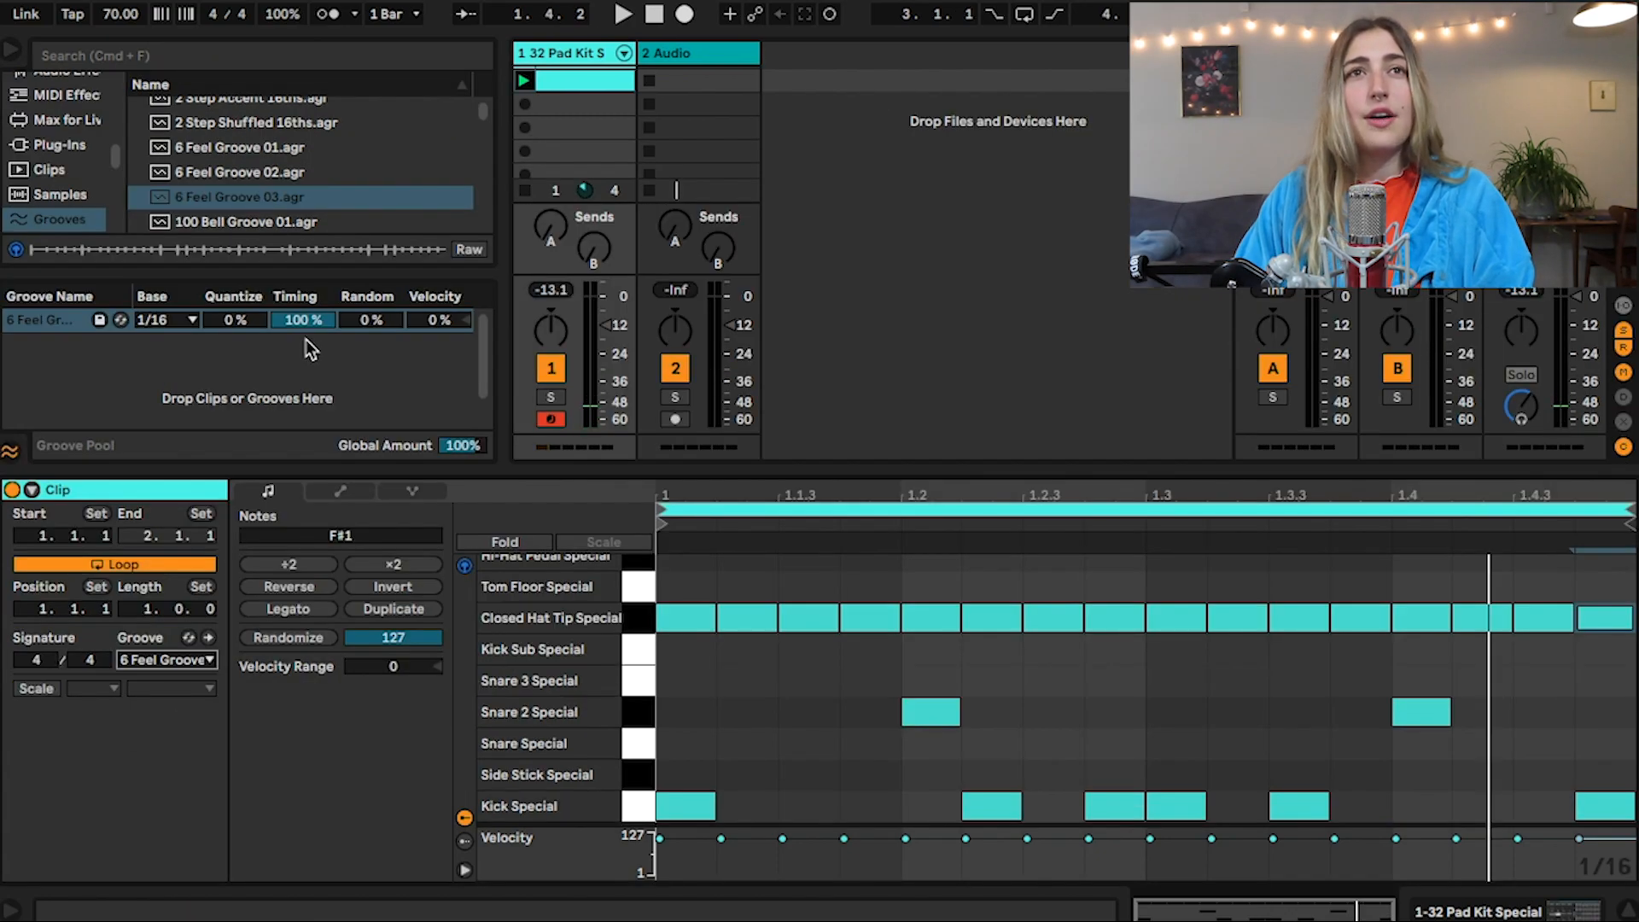
Select 100 Bell Groove 02 in the Groove Pool and enlarge the clip editor to show the hat, snare and kick notes
drag(320, 324, 320, 239)
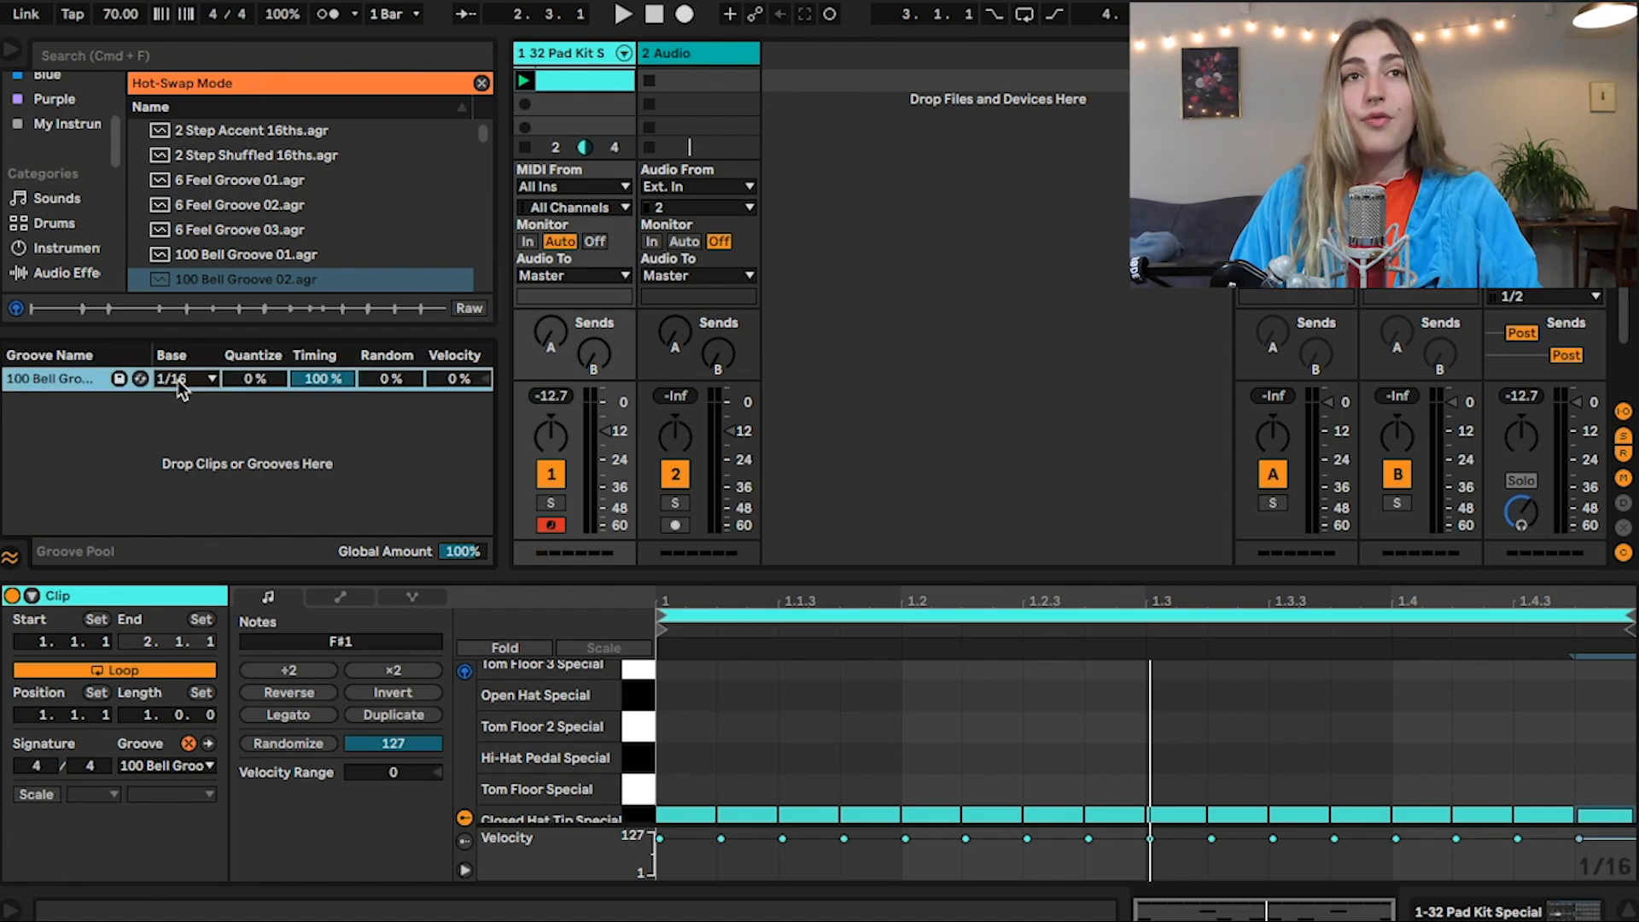
click(179, 379)
click(178, 380)
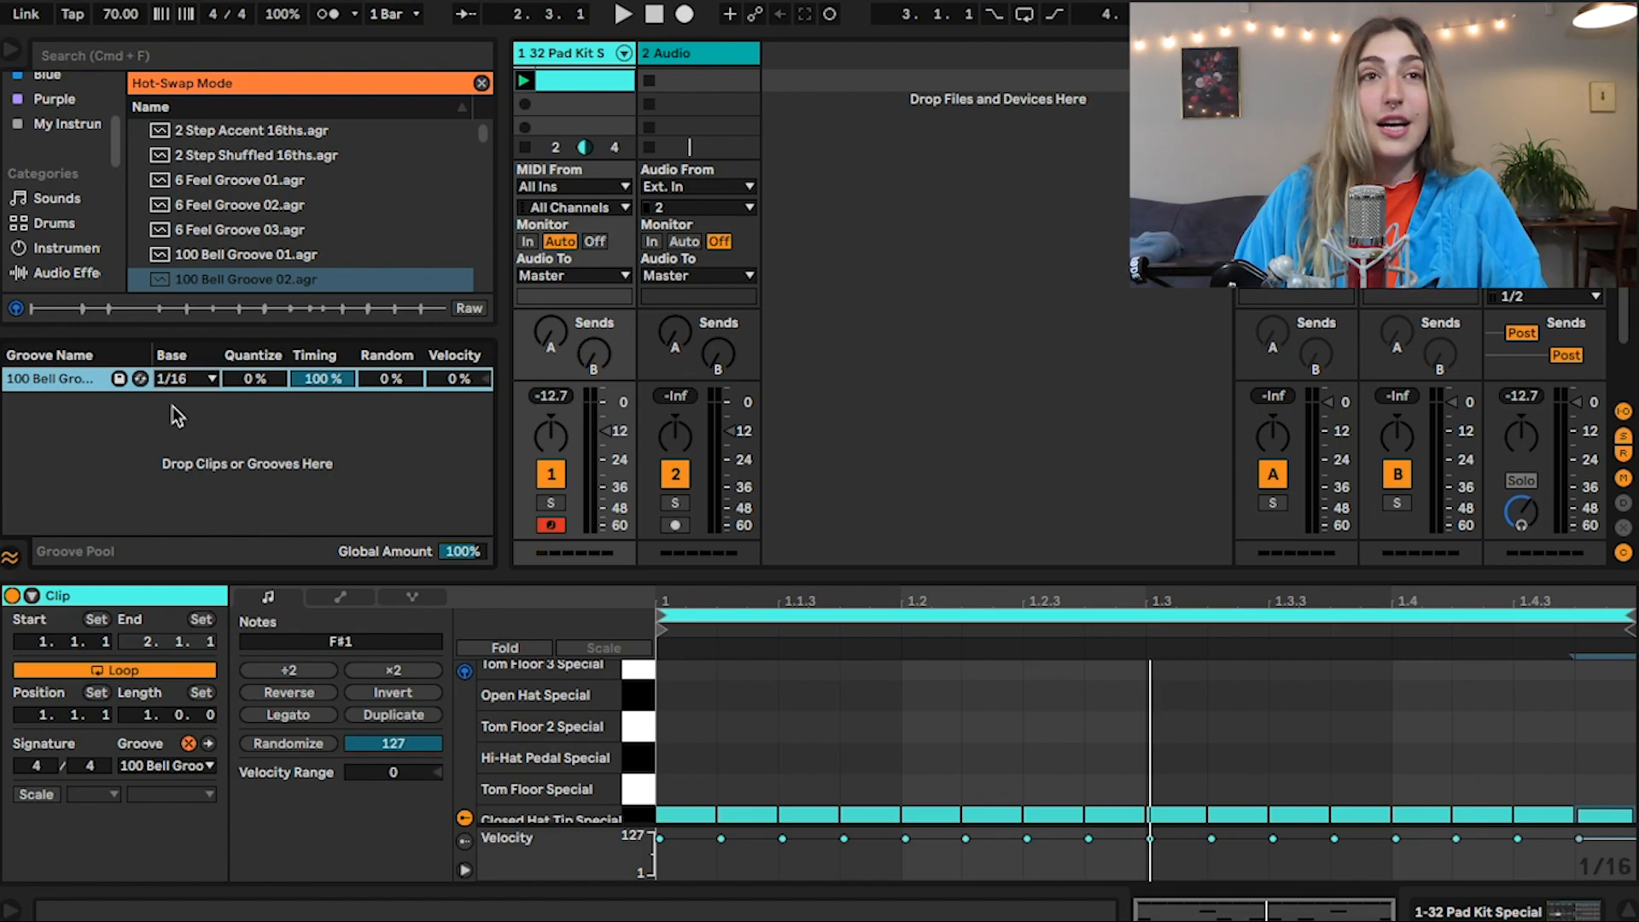
scroll(824, 683, down, 2)
drag(1134, 576, 1123, 372)
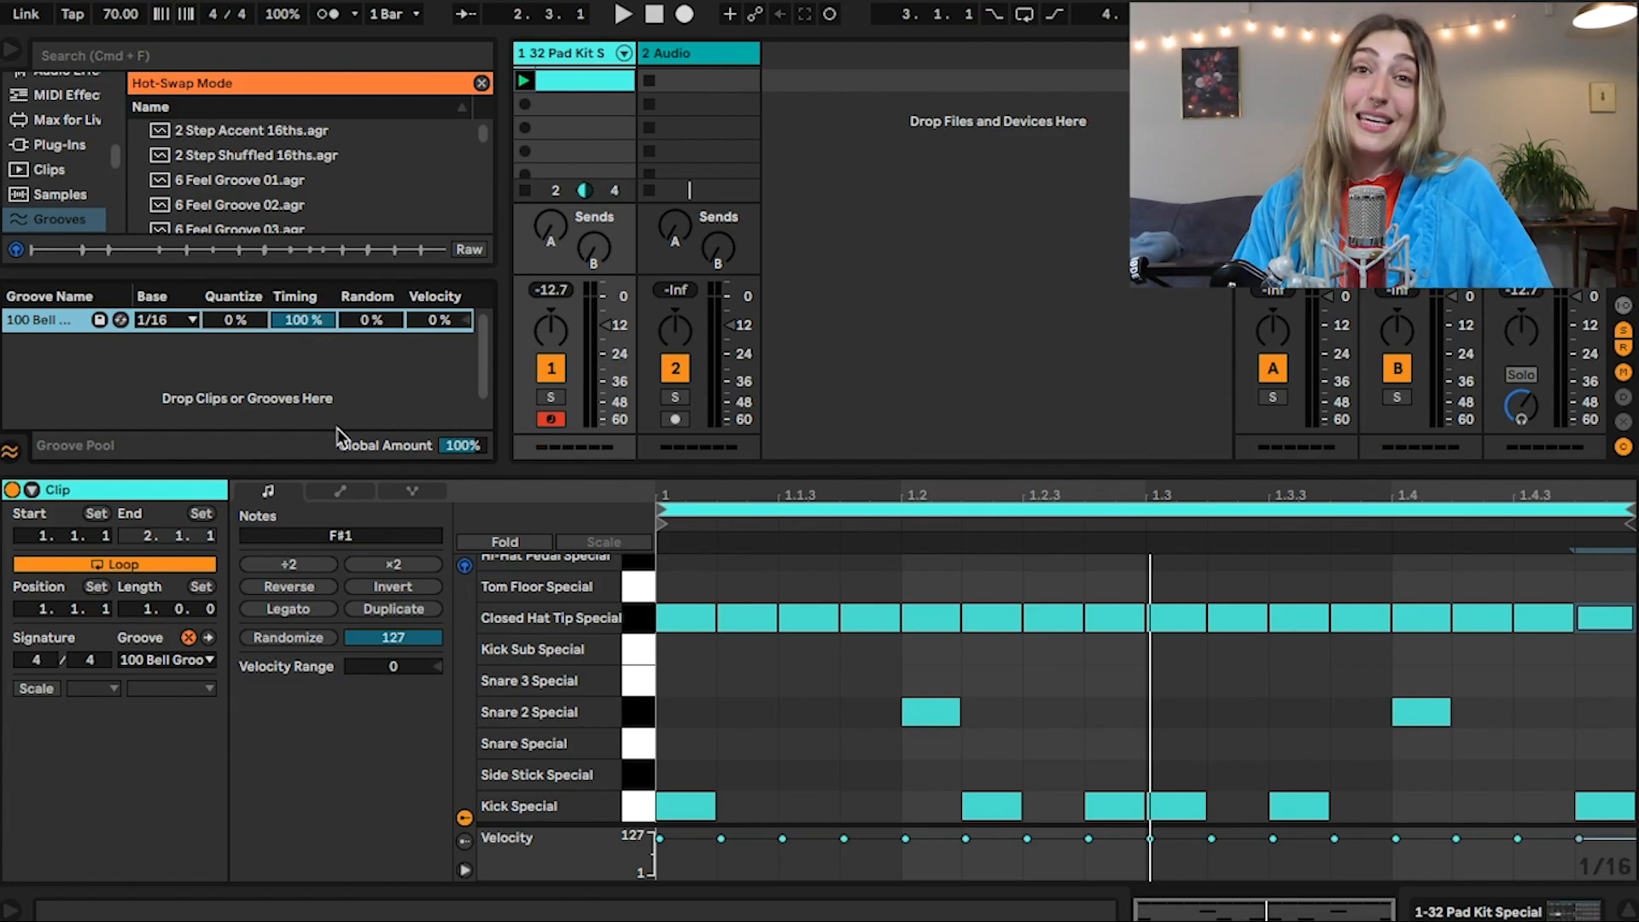
Try the groove's Timing amount alternately at 0% and 100%, finishing at 0%
drag(280, 318, 280, 403)
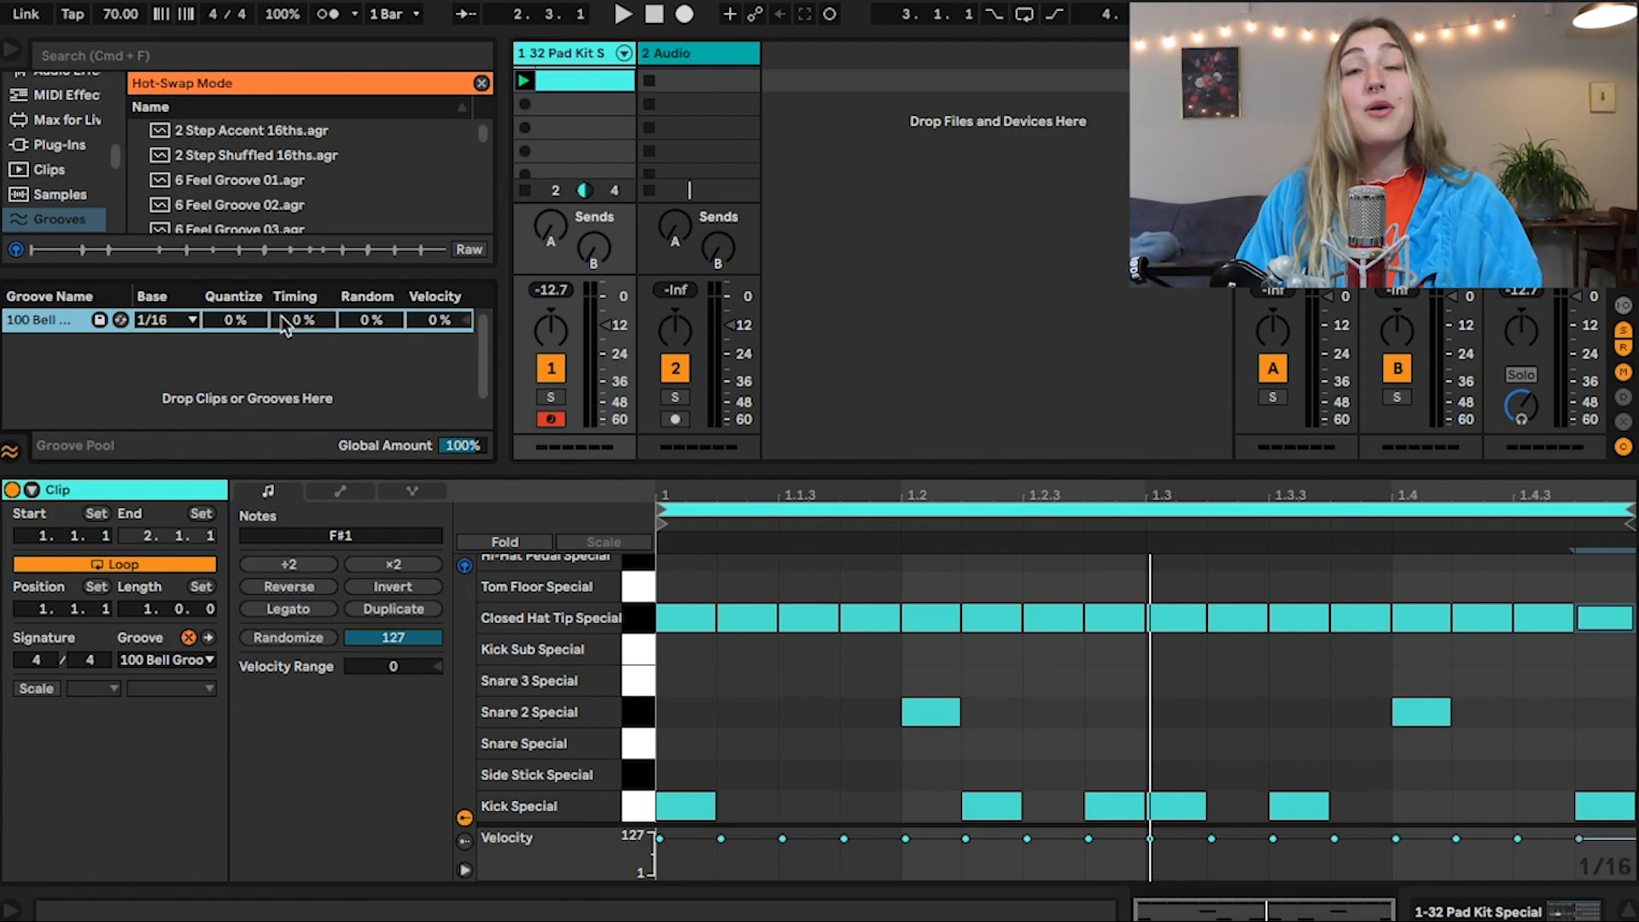
drag(294, 326, 320, 304)
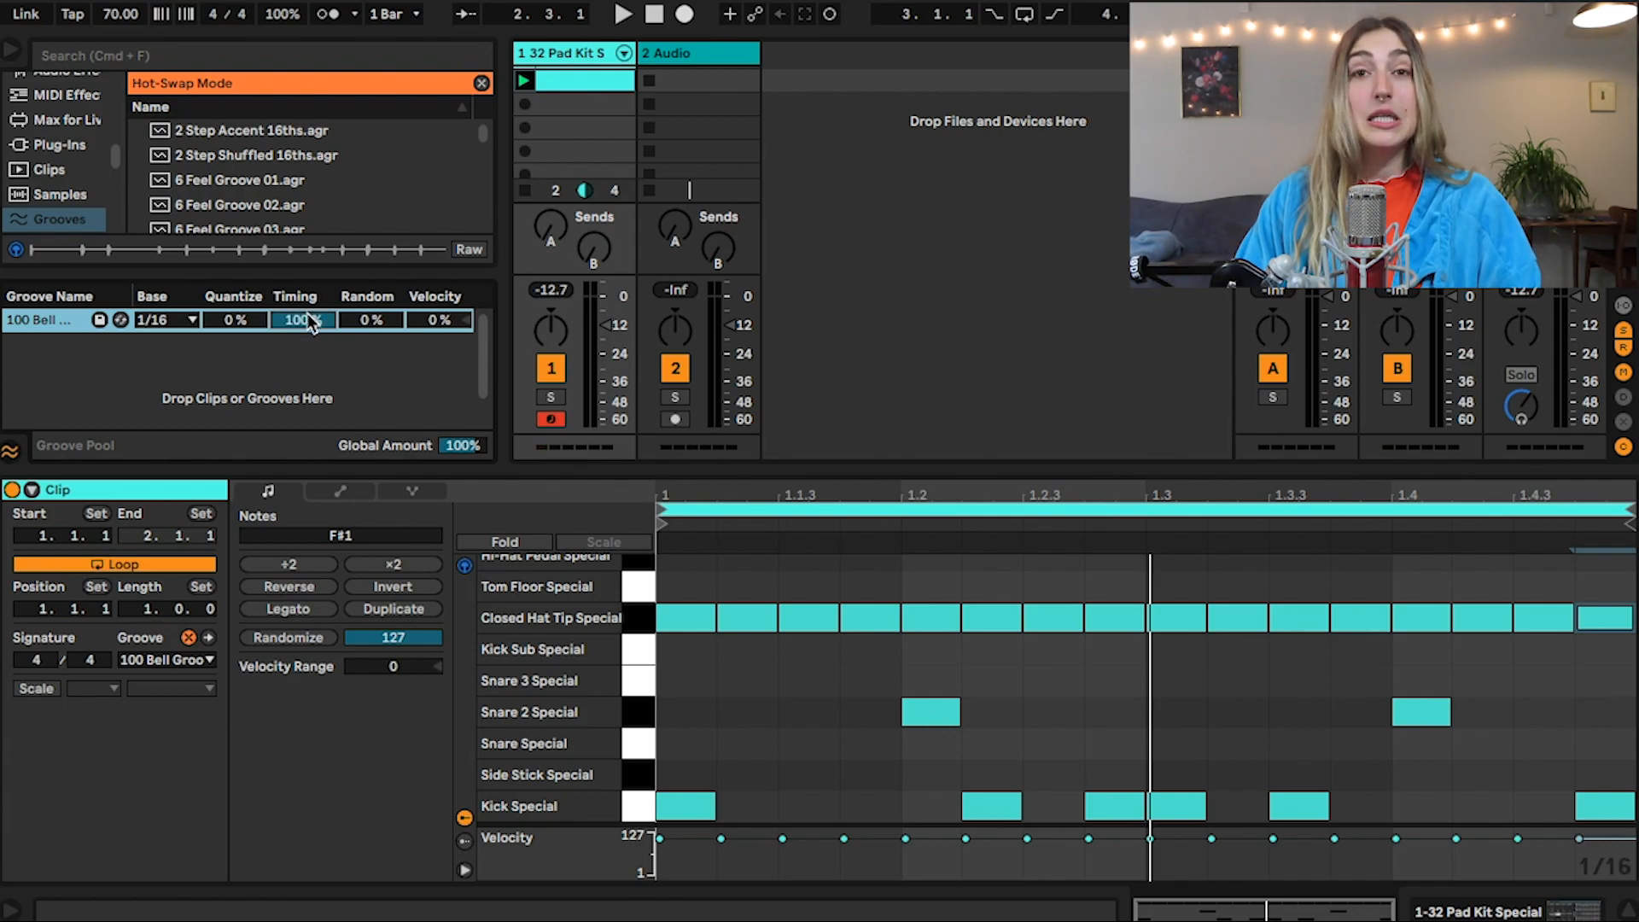
drag(307, 314, 296, 335)
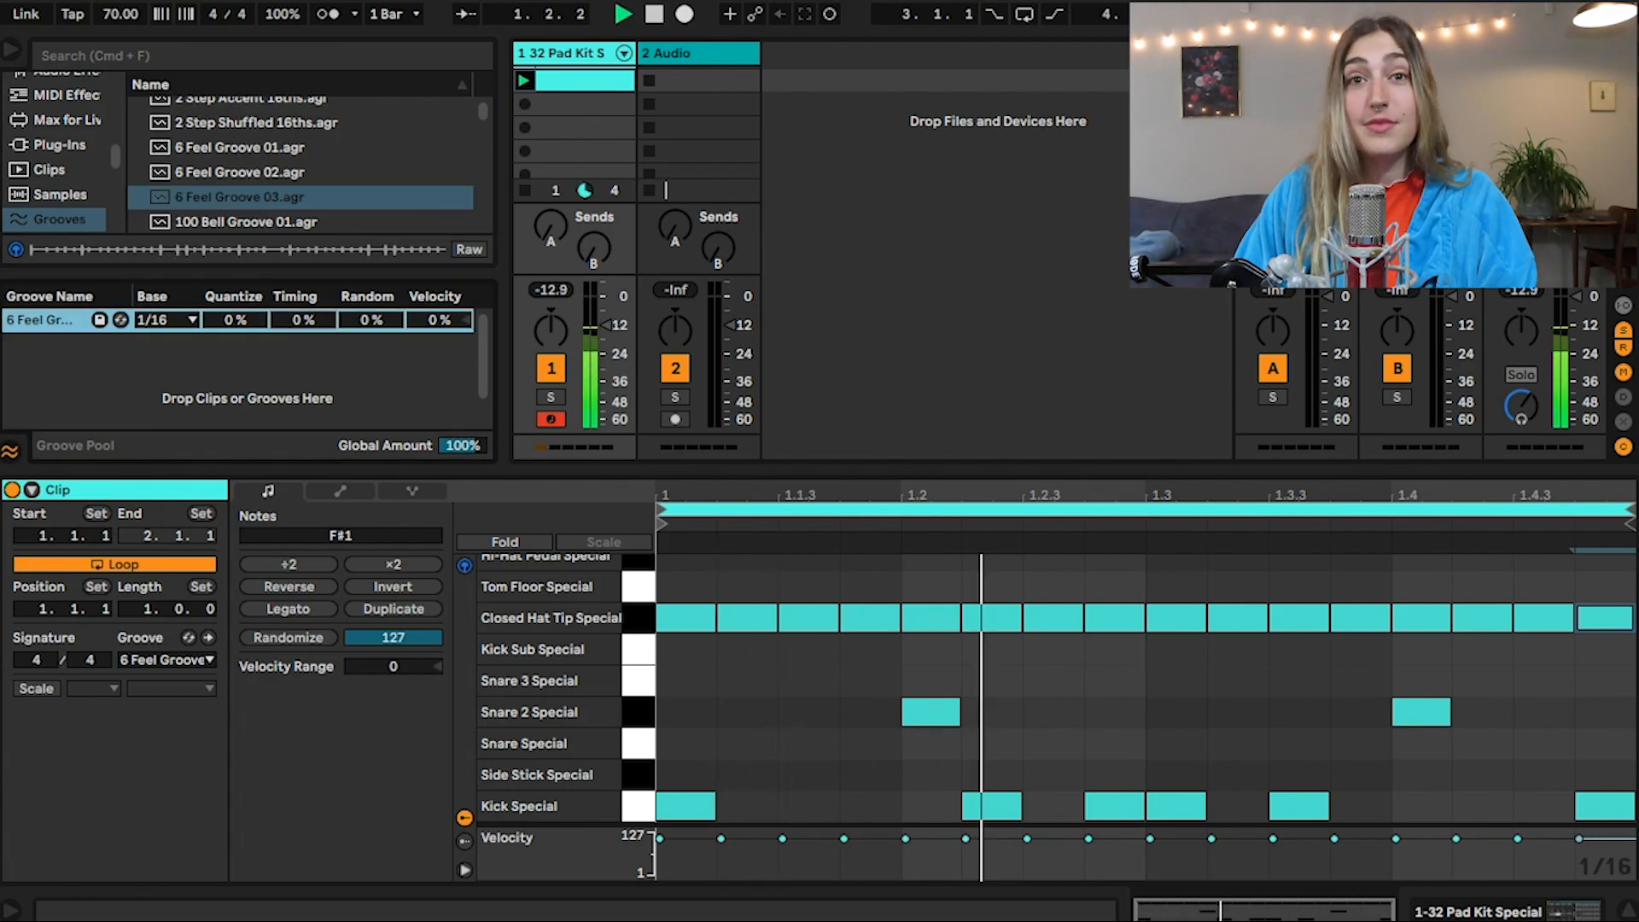
drag(303, 320, 303, 240)
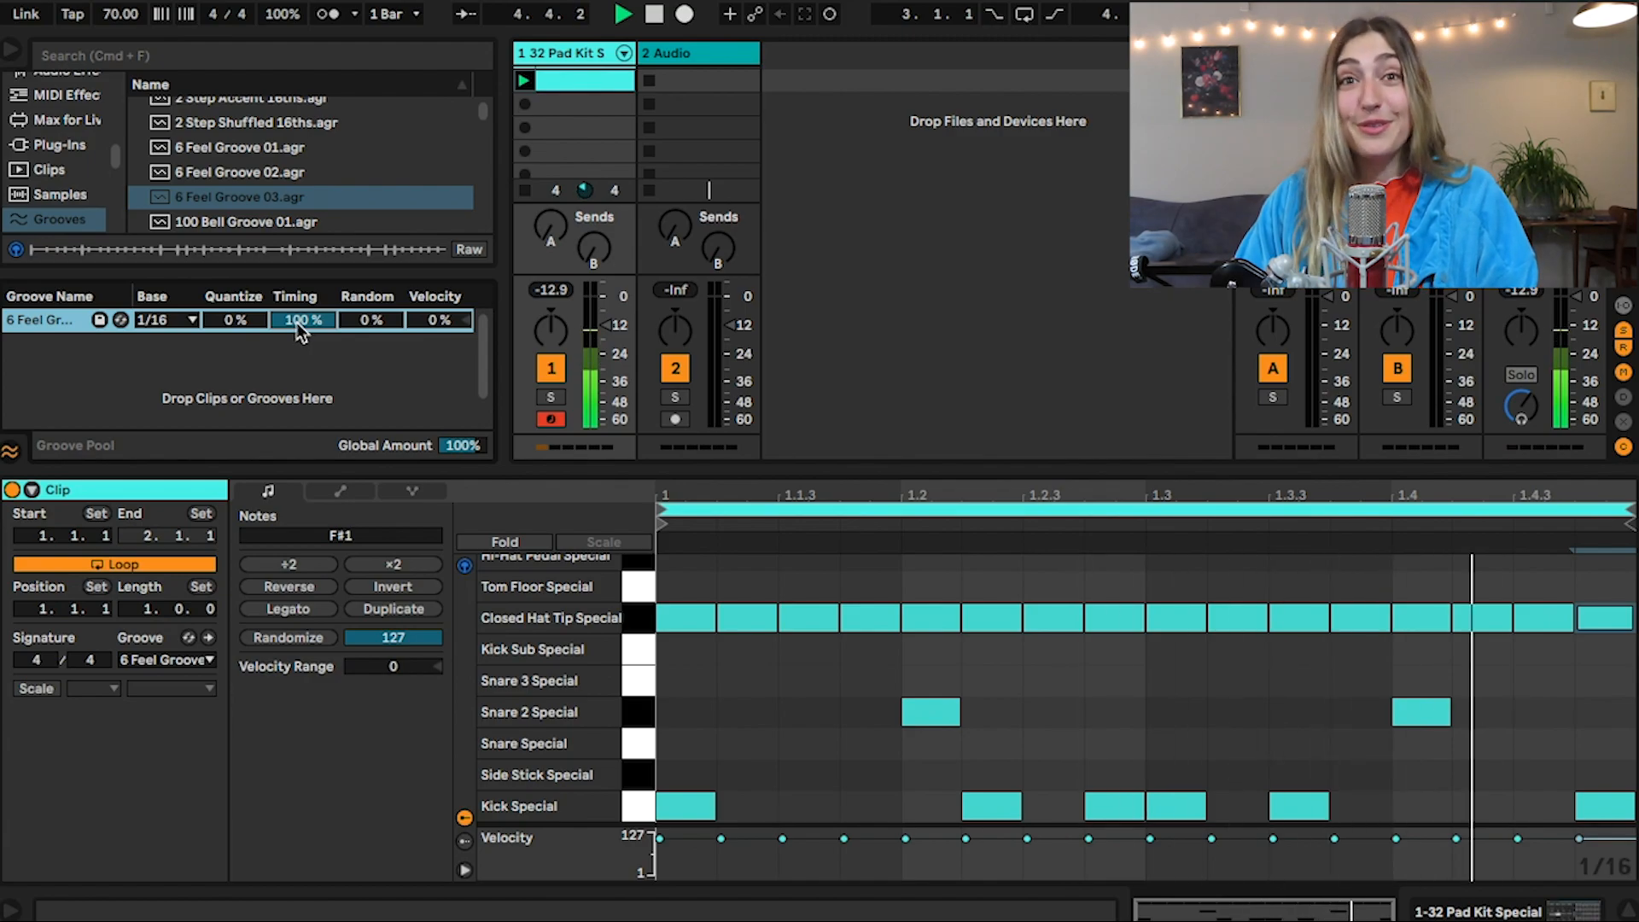
key(Delete)
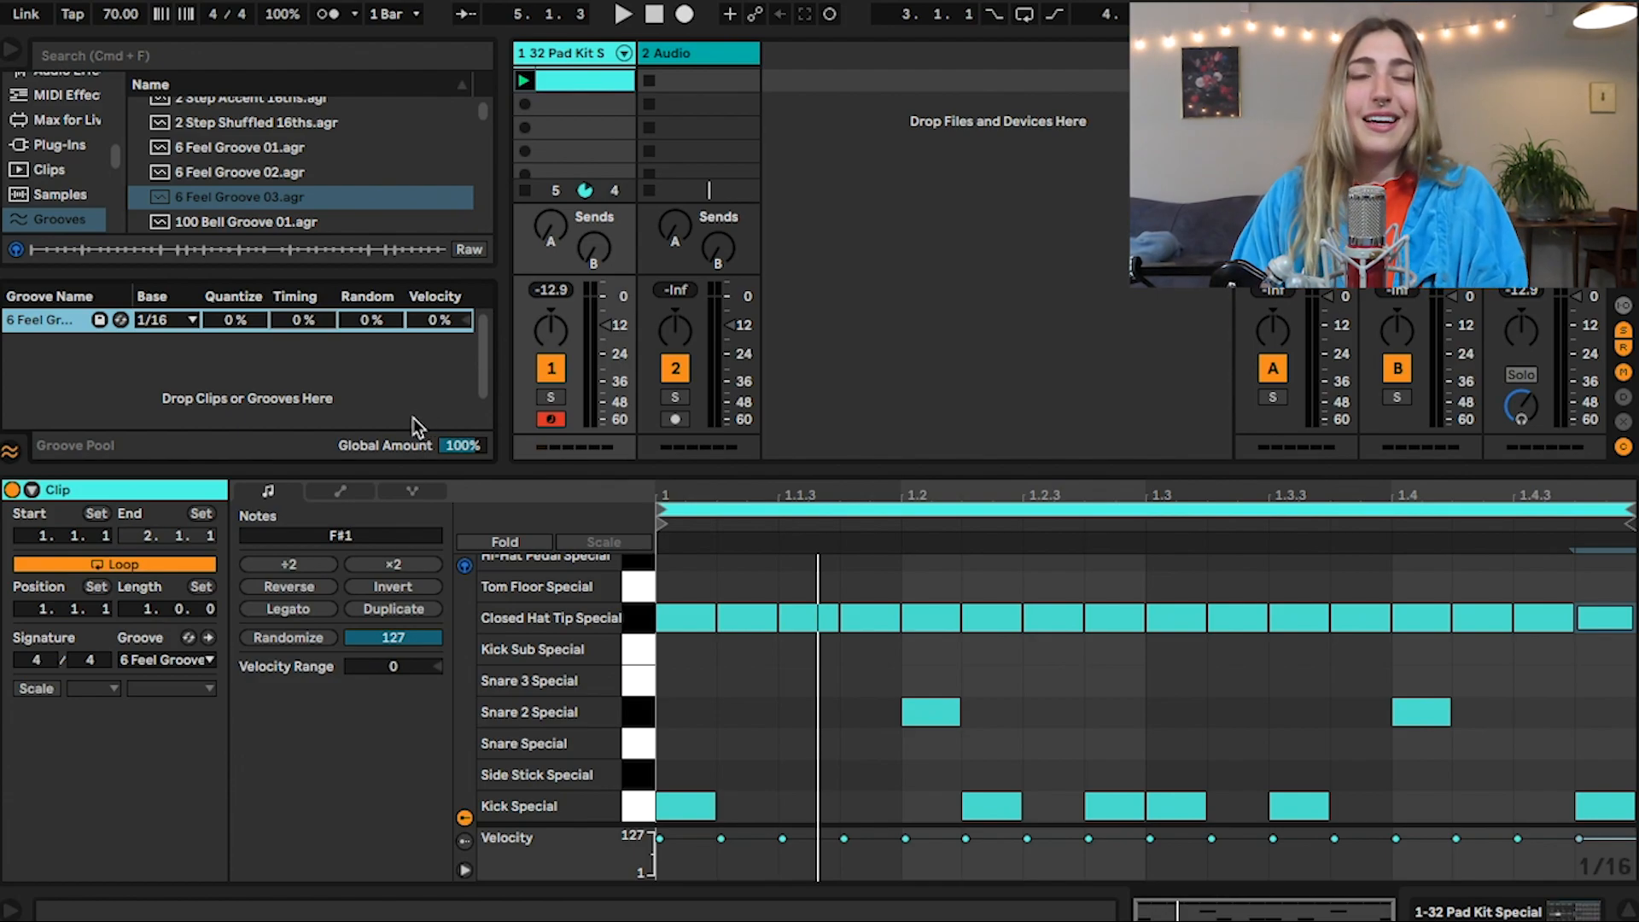
Set the groove's Random amount to 100% and play the drum clip
drag(369, 322, 374, 219)
key(space)
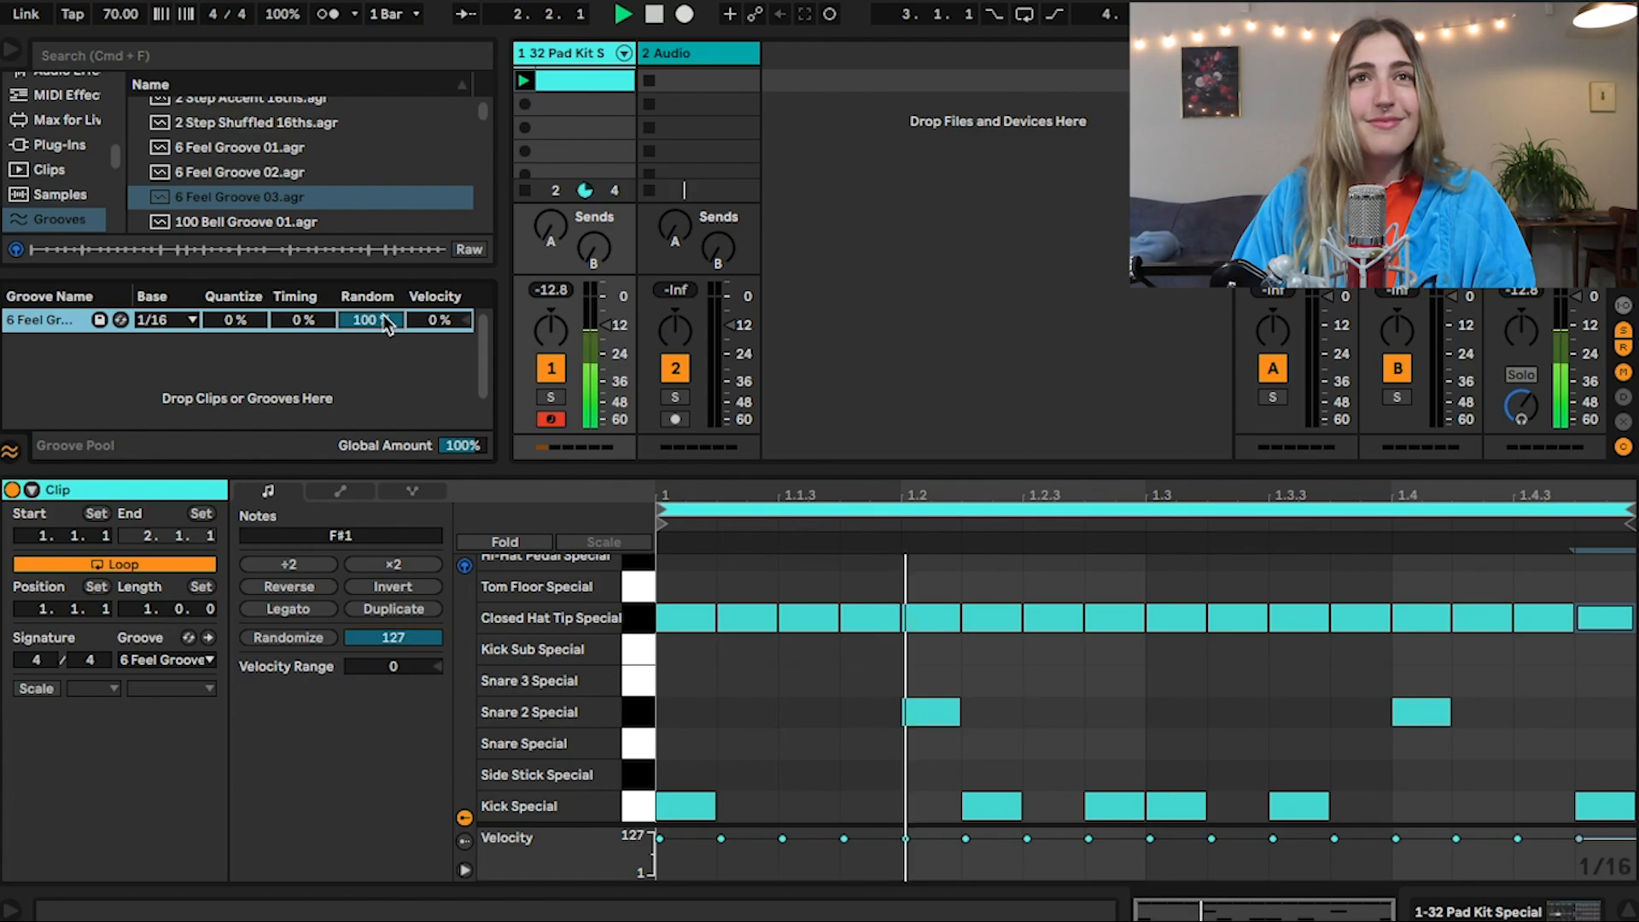
key(space)
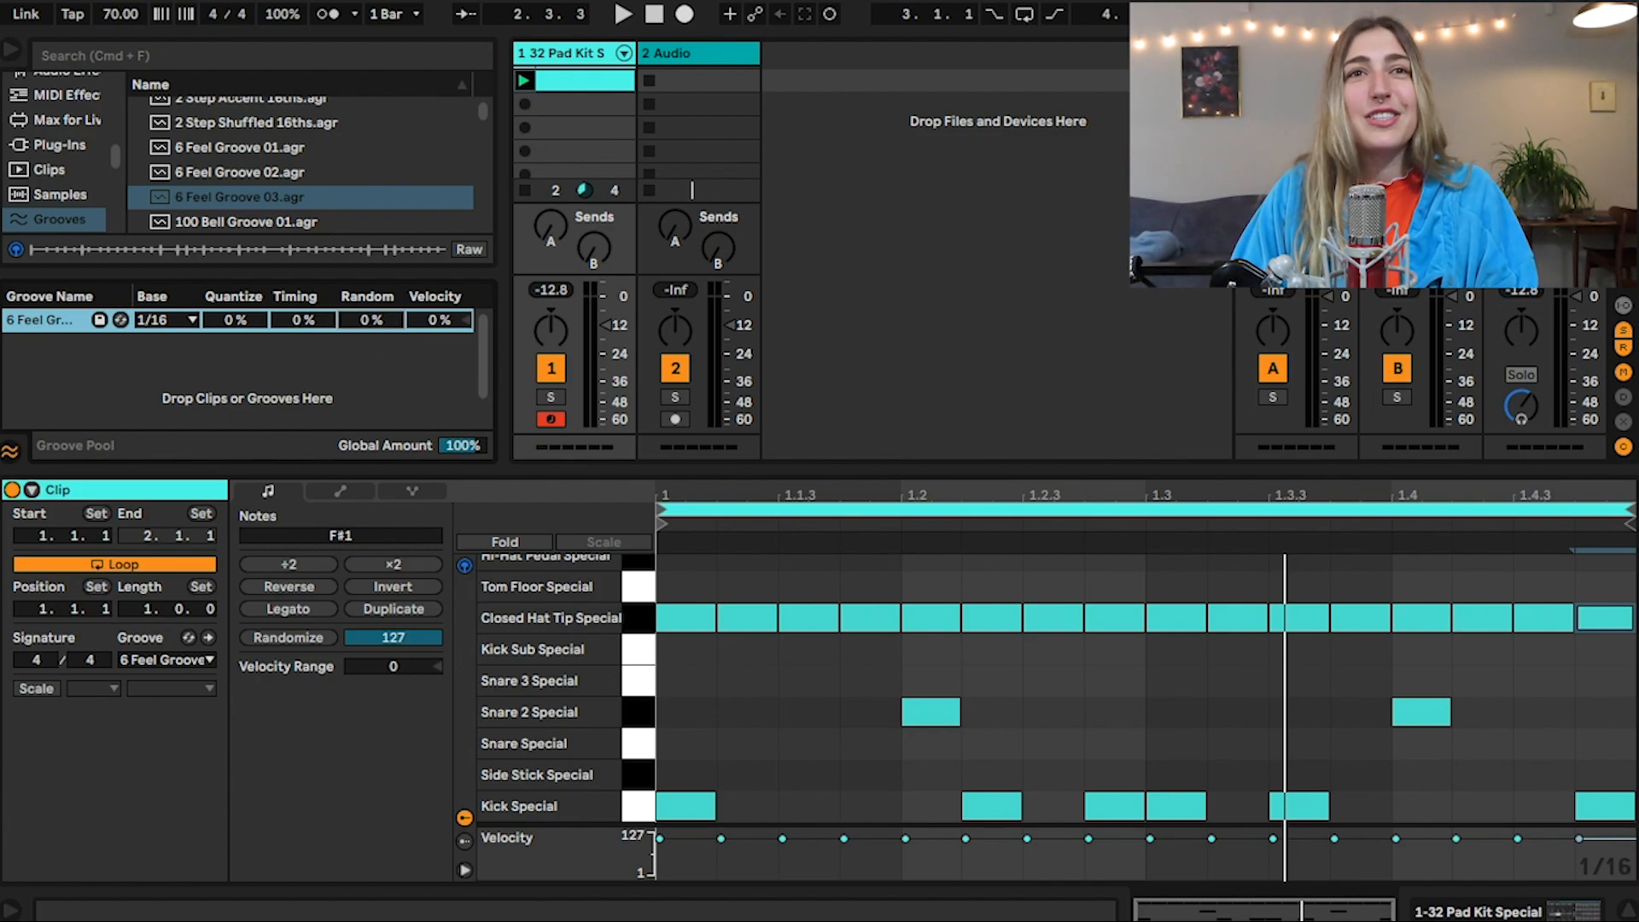
Set the groove's Random amount to 18% and its Timing to 26% while listening to the drum clip
key(space)
drag(372, 319, 303, 297)
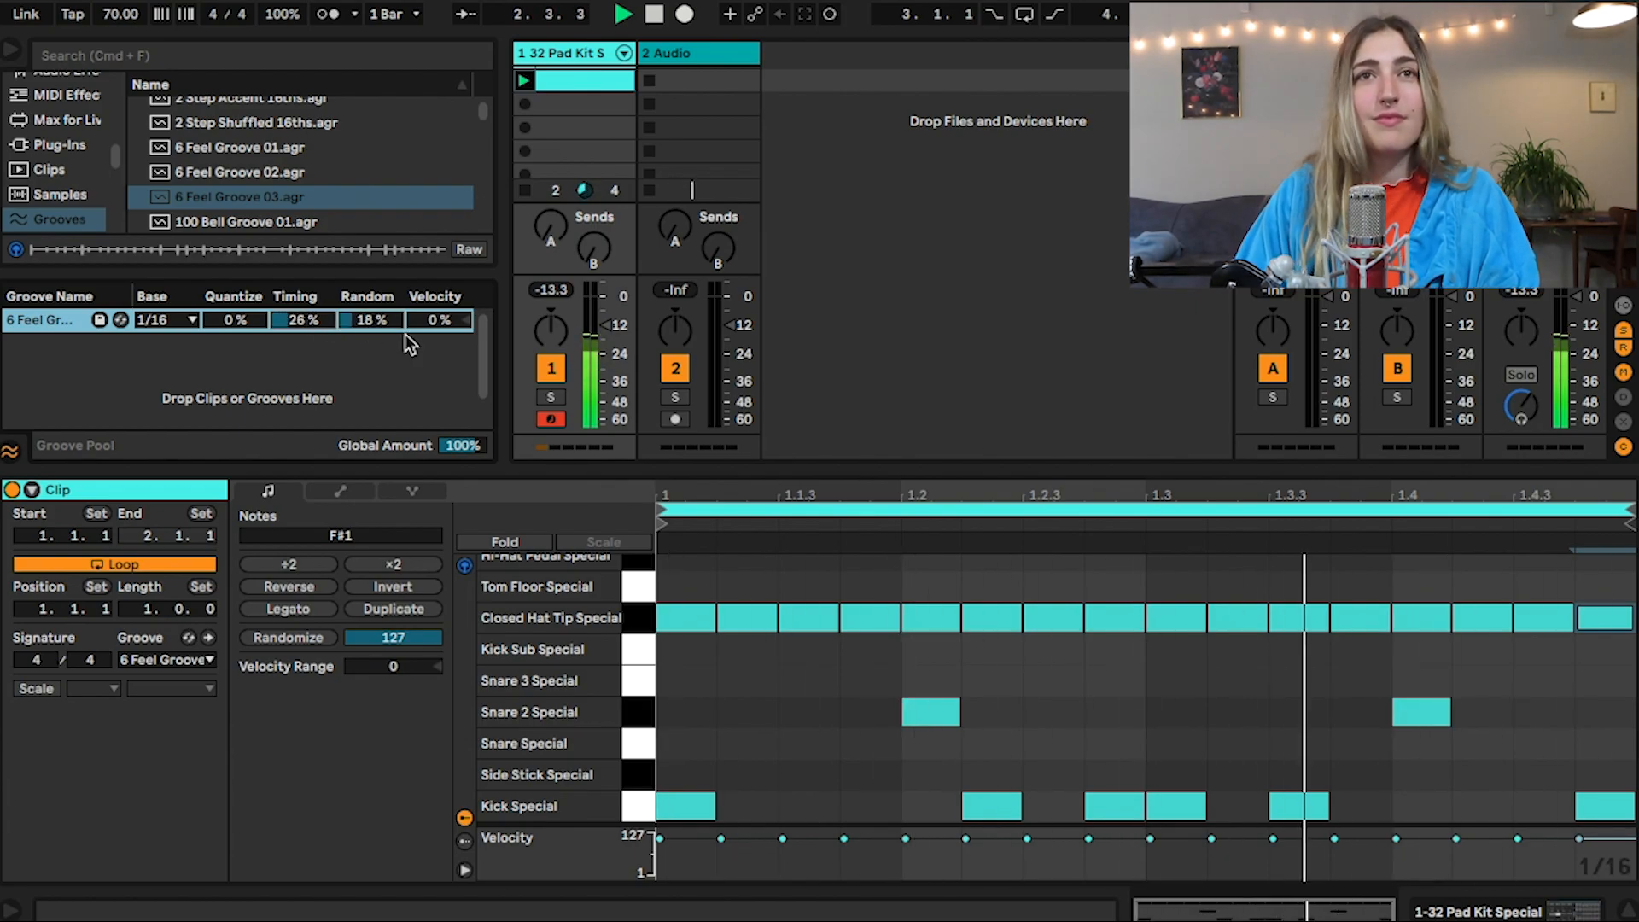
key(space)
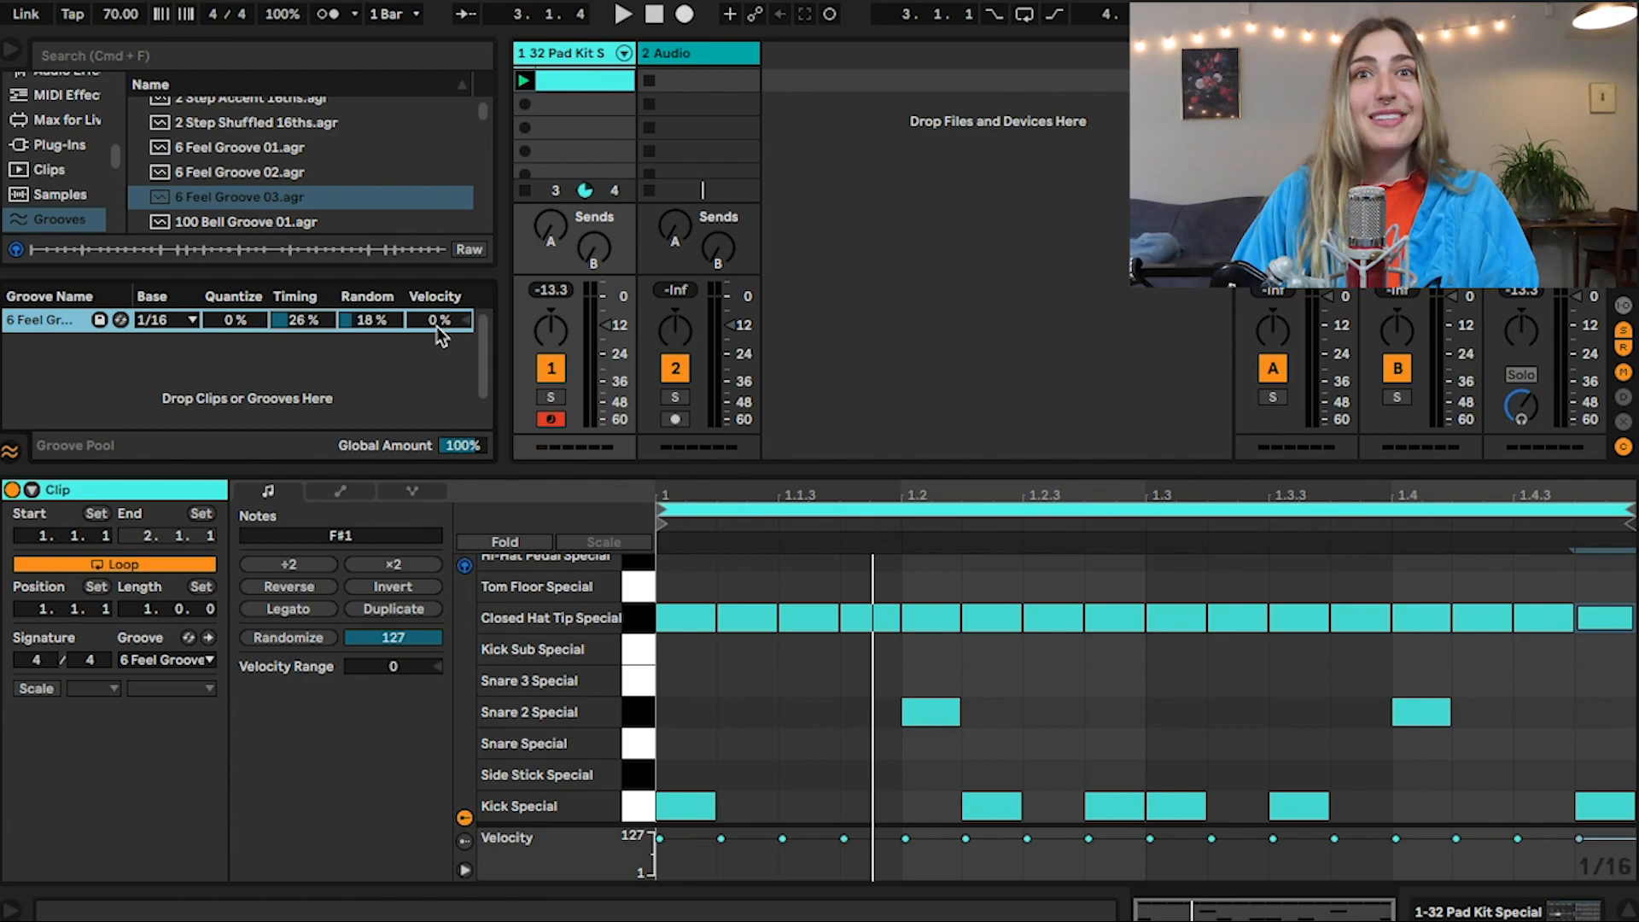
Try a groove Velocity of -70% during playback, reset it to 0%, and try lowering the Groove Pool's Global Amount
key(space)
drag(438, 329, 437, 389)
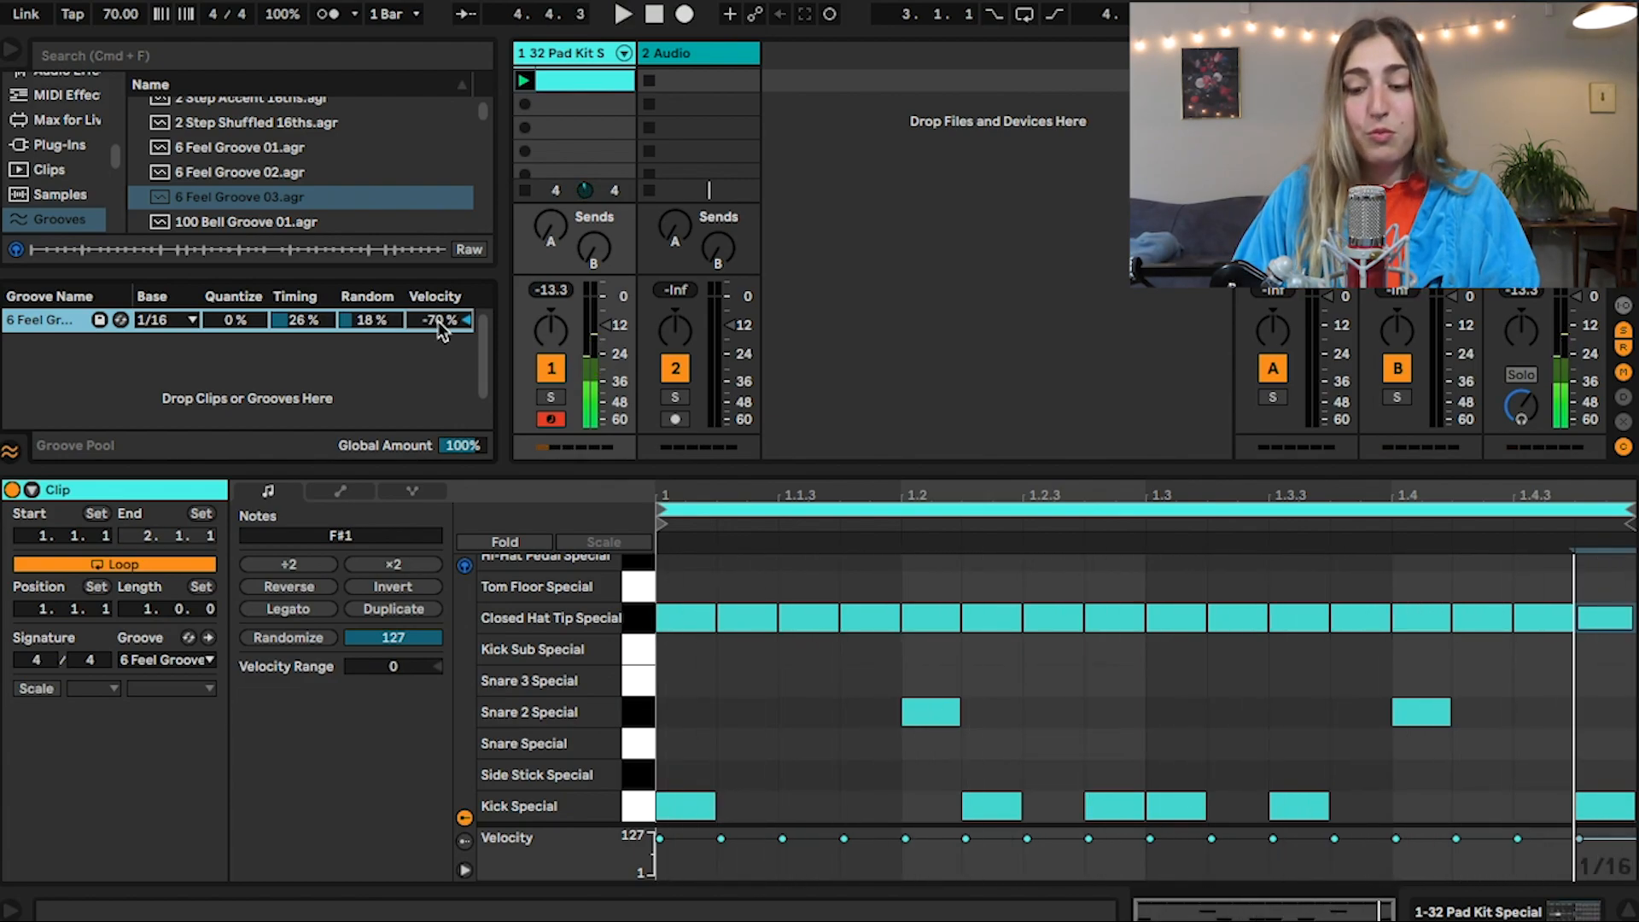
key(Delete)
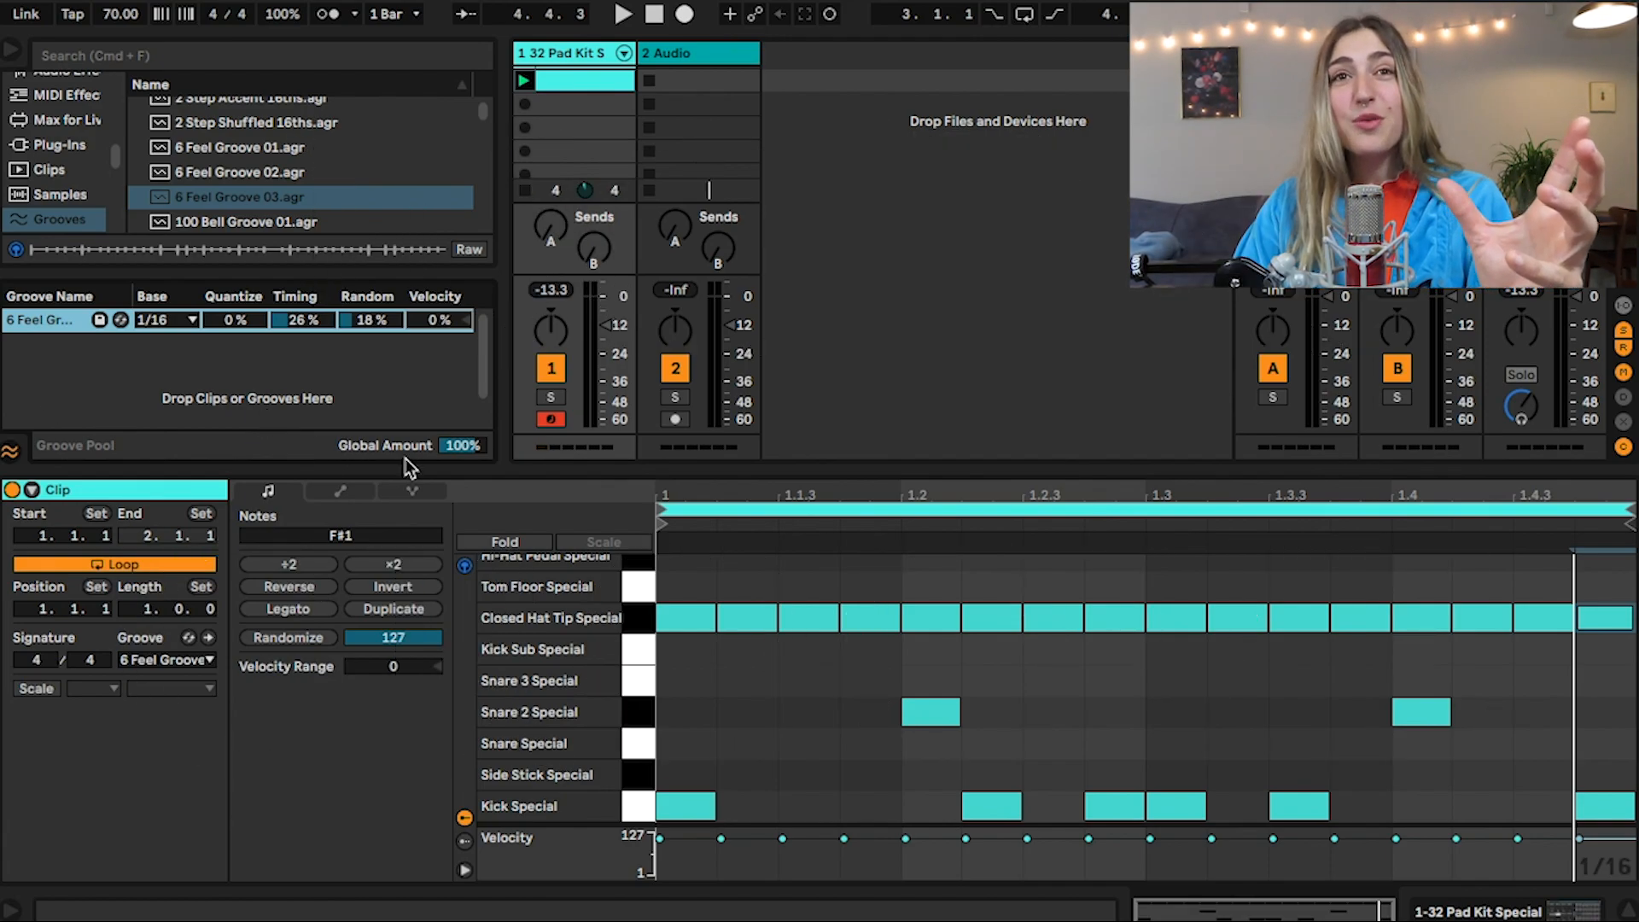
drag(462, 446, 463, 562)
key(space)
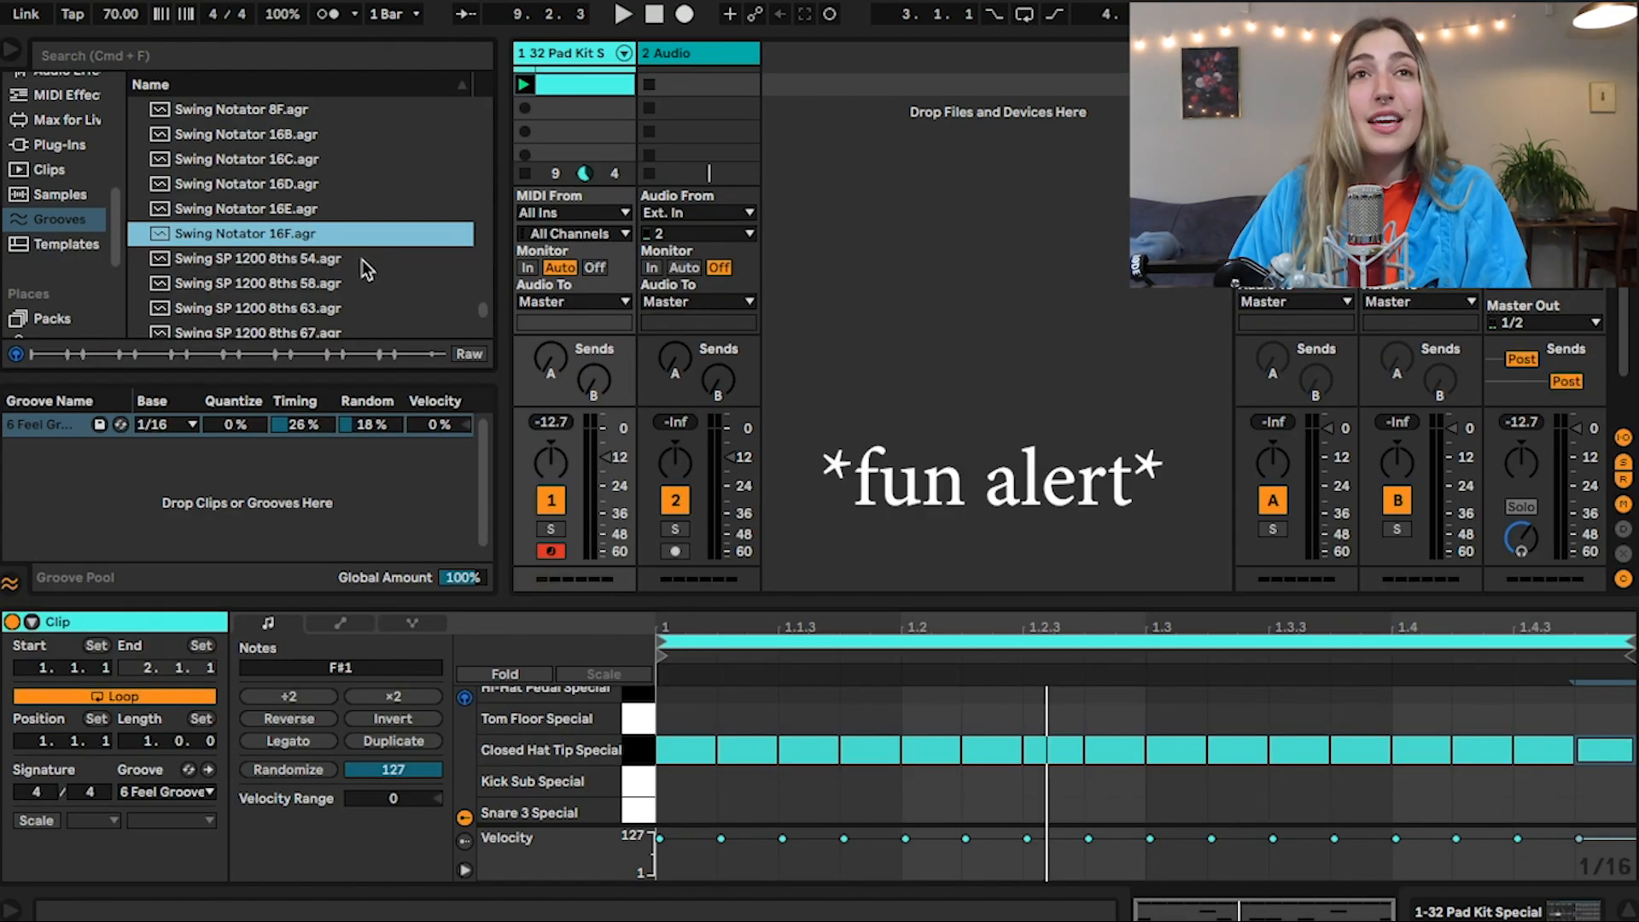
Add the Swing Notator 16F groove as a MIDI clip on a new track and adjust the clip editor's height
click(522, 204)
drag(522, 203, 819, 112)
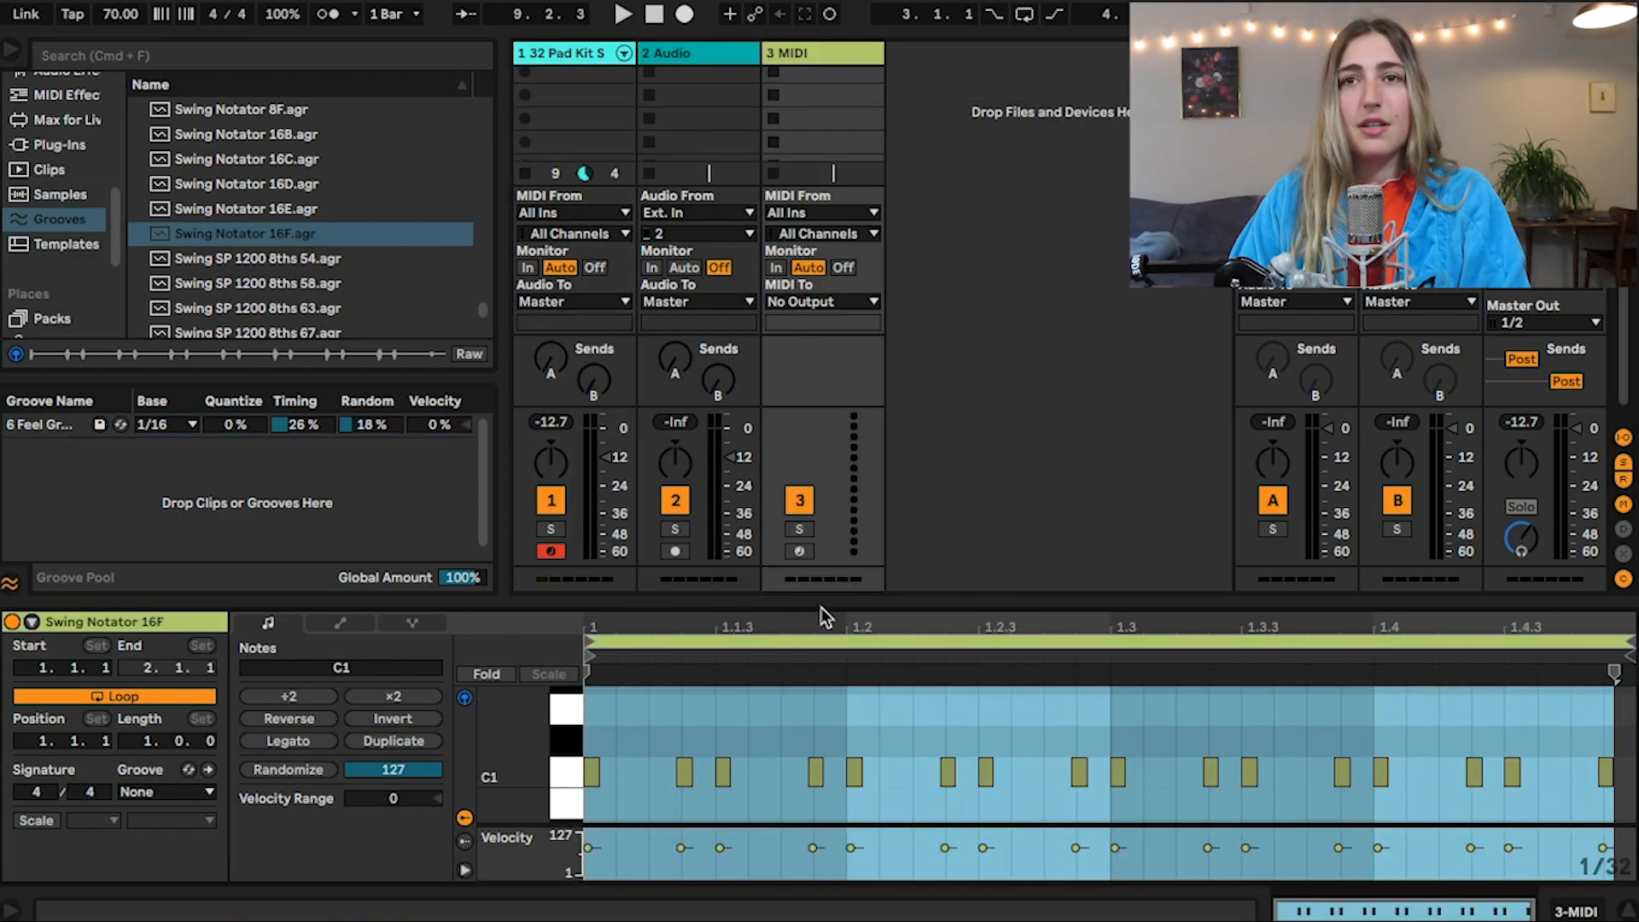
drag(822, 603, 822, 586)
scroll(35, 156, up, 5)
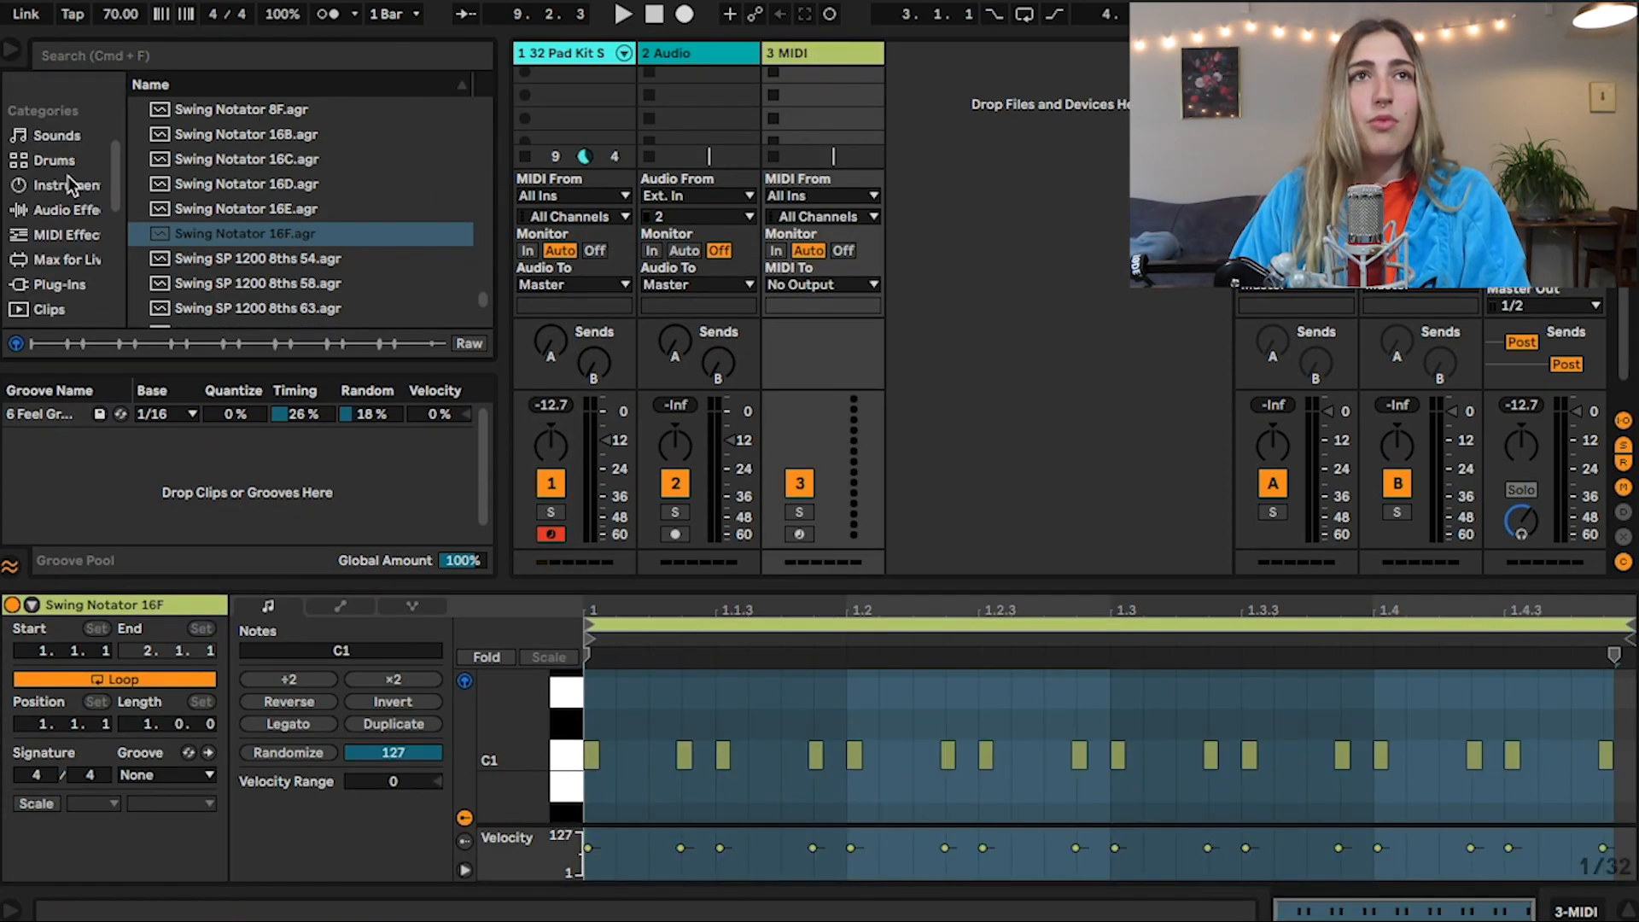
Load the 16 Hihats A drum rack onto the new MIDI track and listen to the Swing Notator clip
click(57, 160)
drag(242, 187, 775, 165)
key(space)
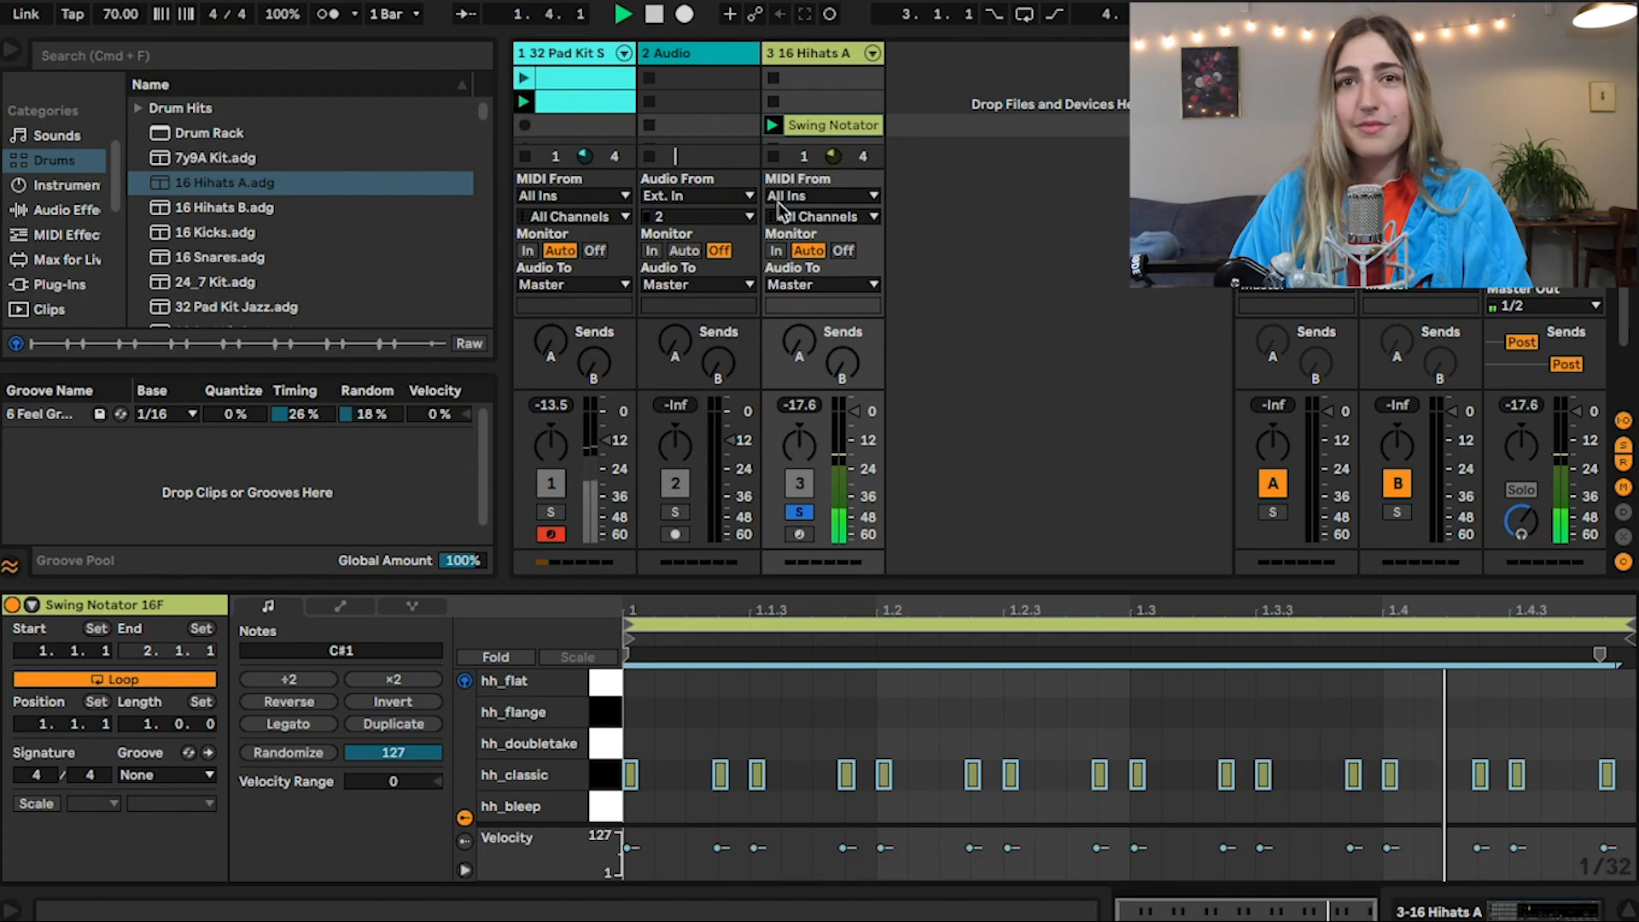
click(318, 282)
key(space)
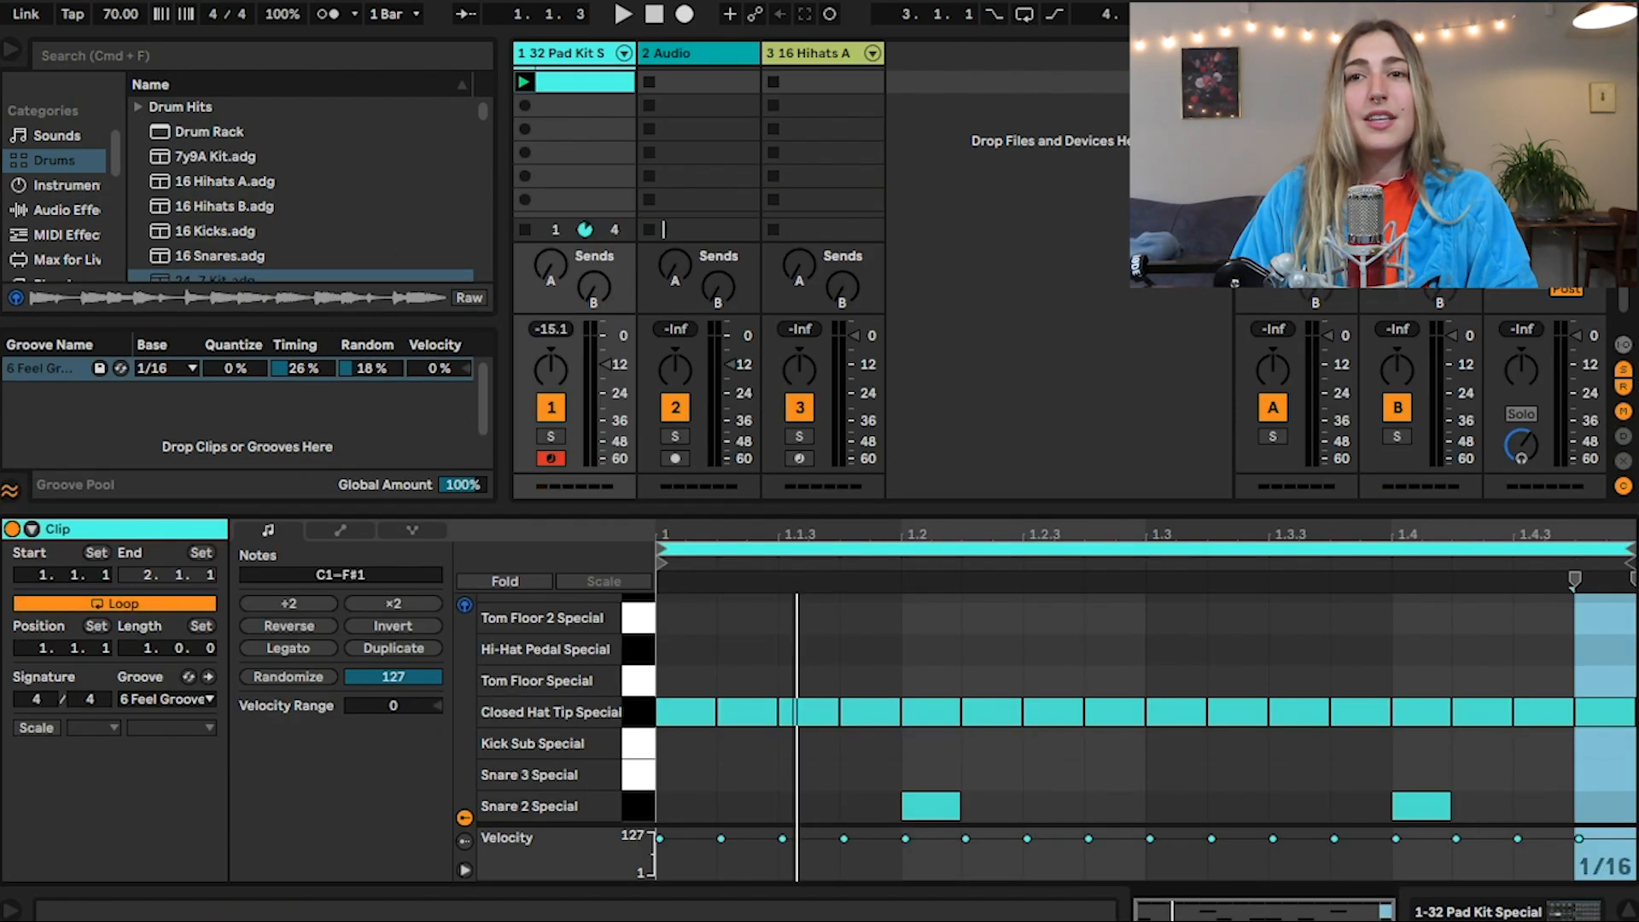
Set the 6 Feel Groove's Timing to 36%, commit the groove to the drum clip and inspect the notes
scroll(802, 662, down, 3)
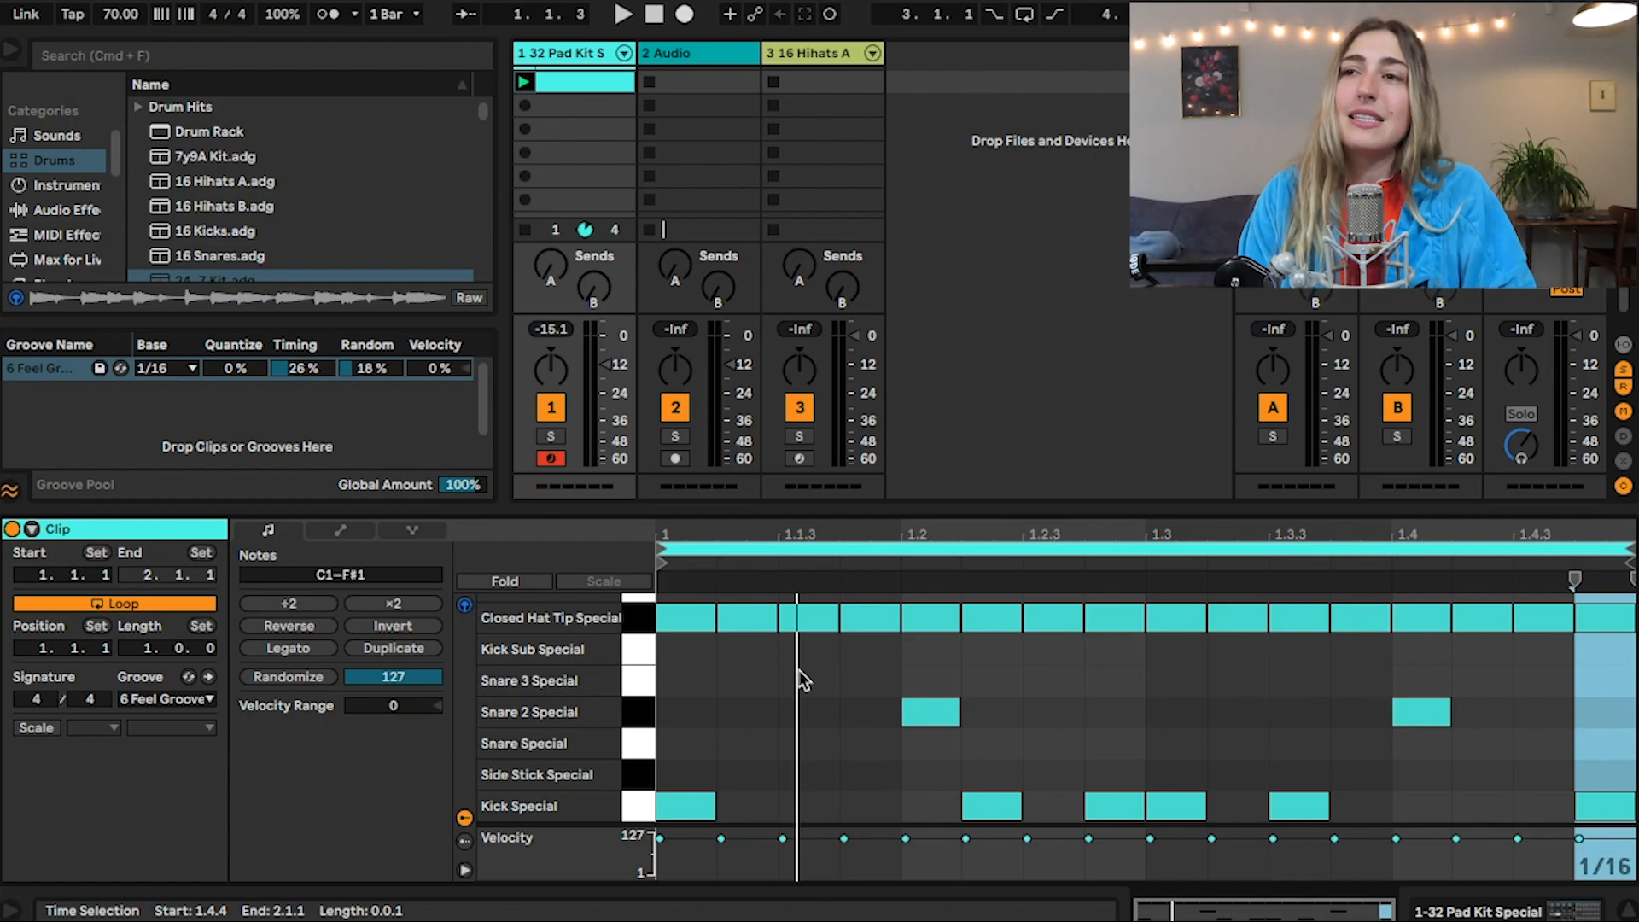
click(799, 681)
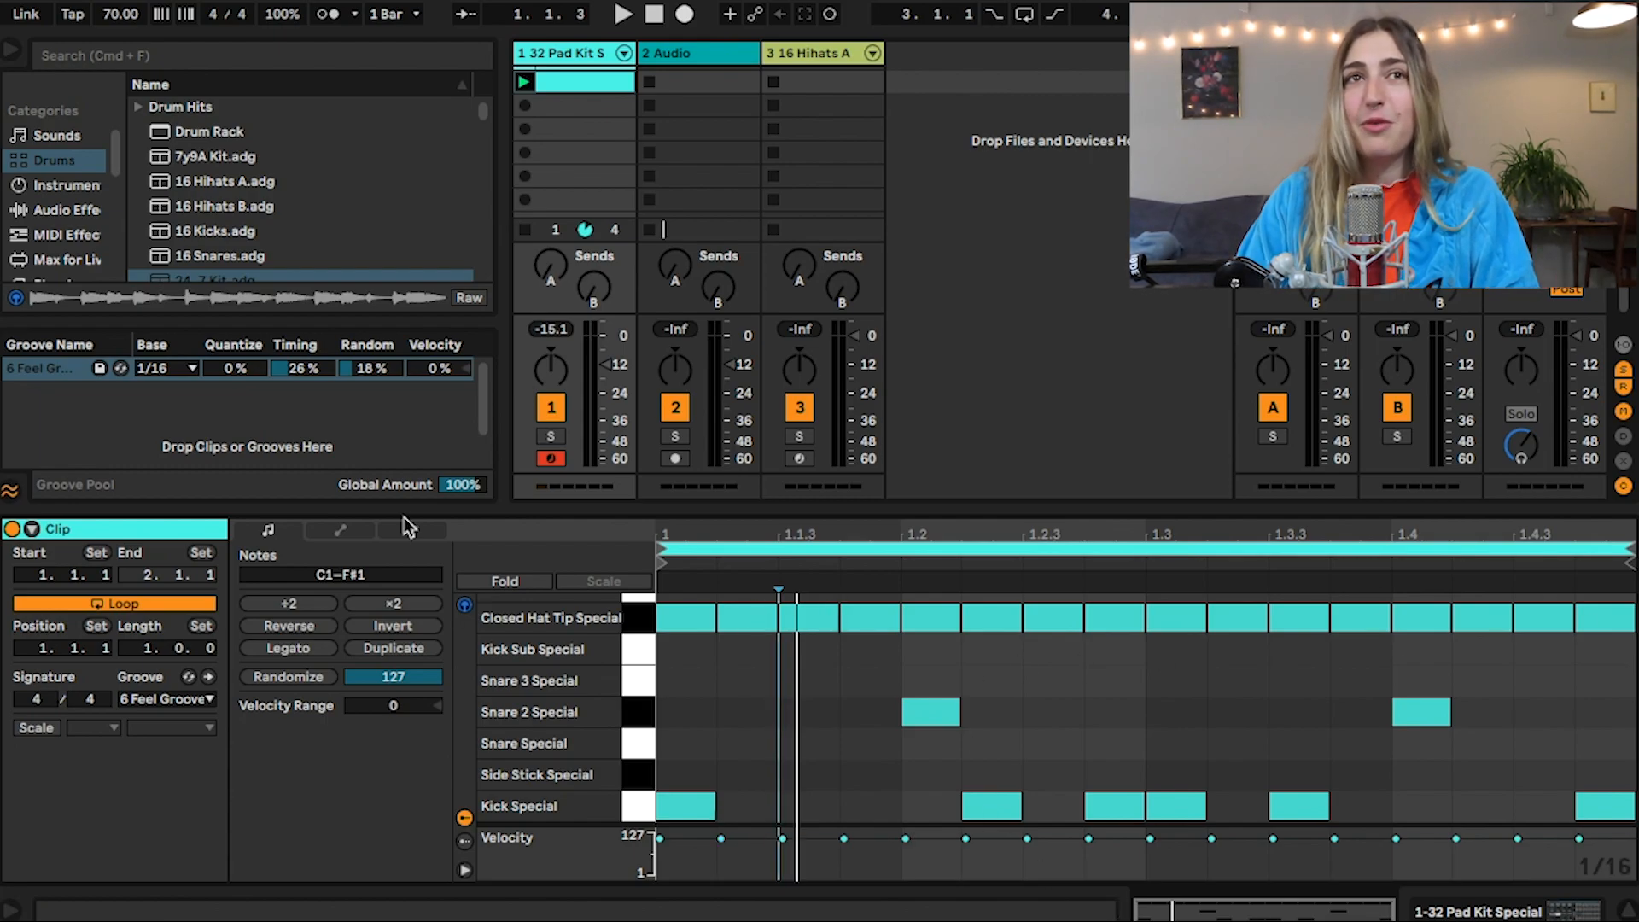
drag(335, 382, 334, 326)
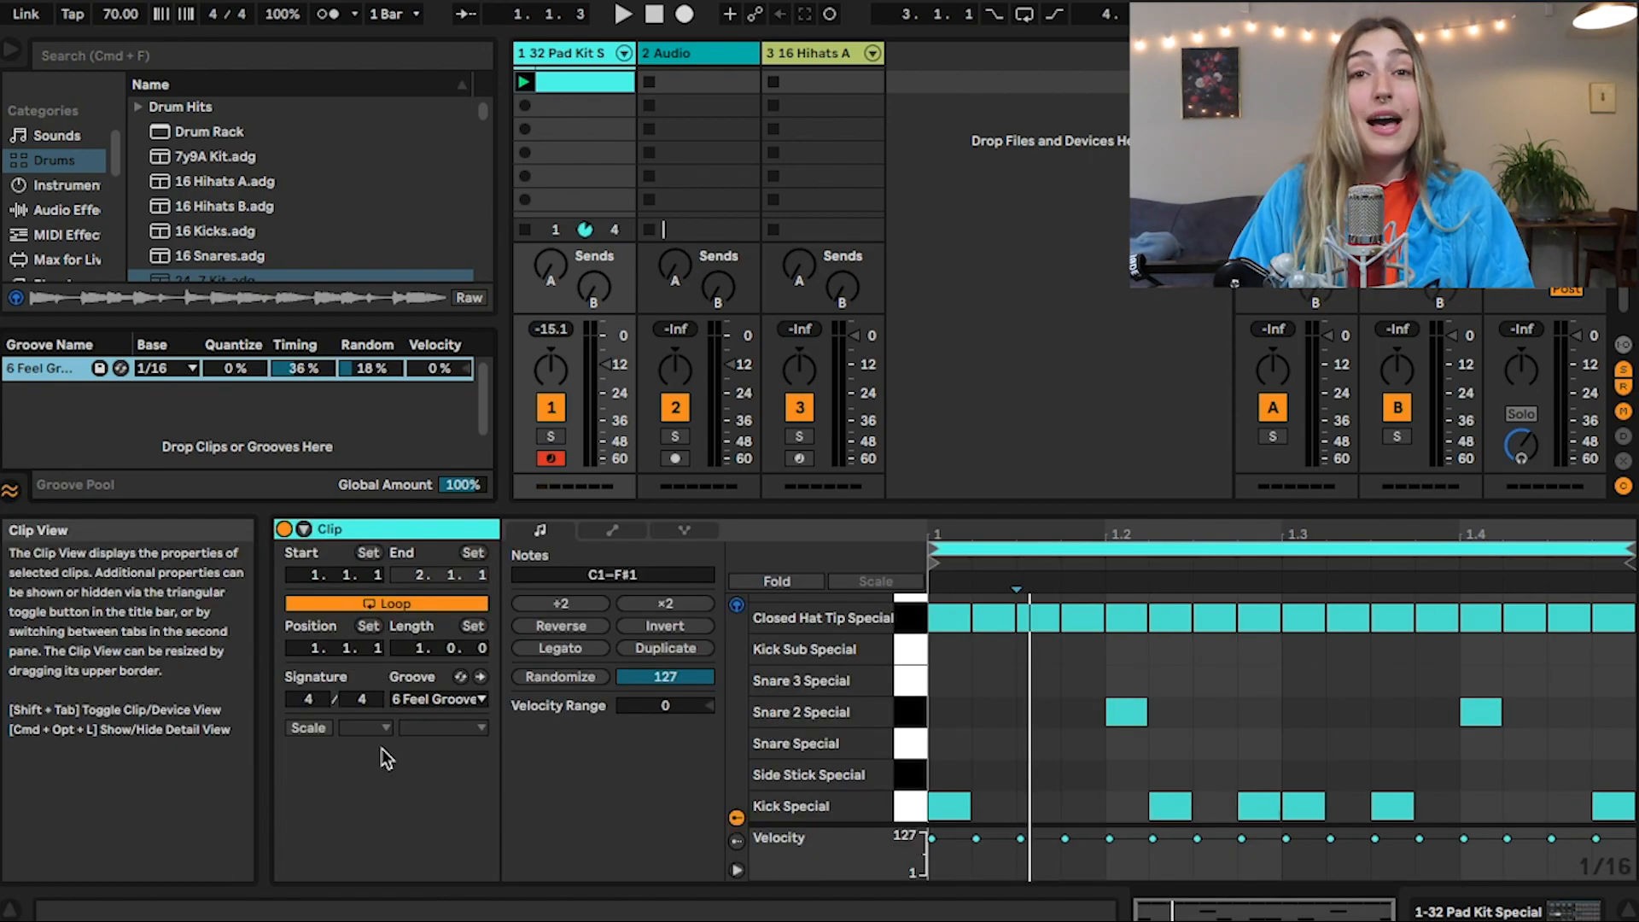
click(480, 678)
scroll(1186, 693, up, 3)
scroll(1186, 693, down, 3)
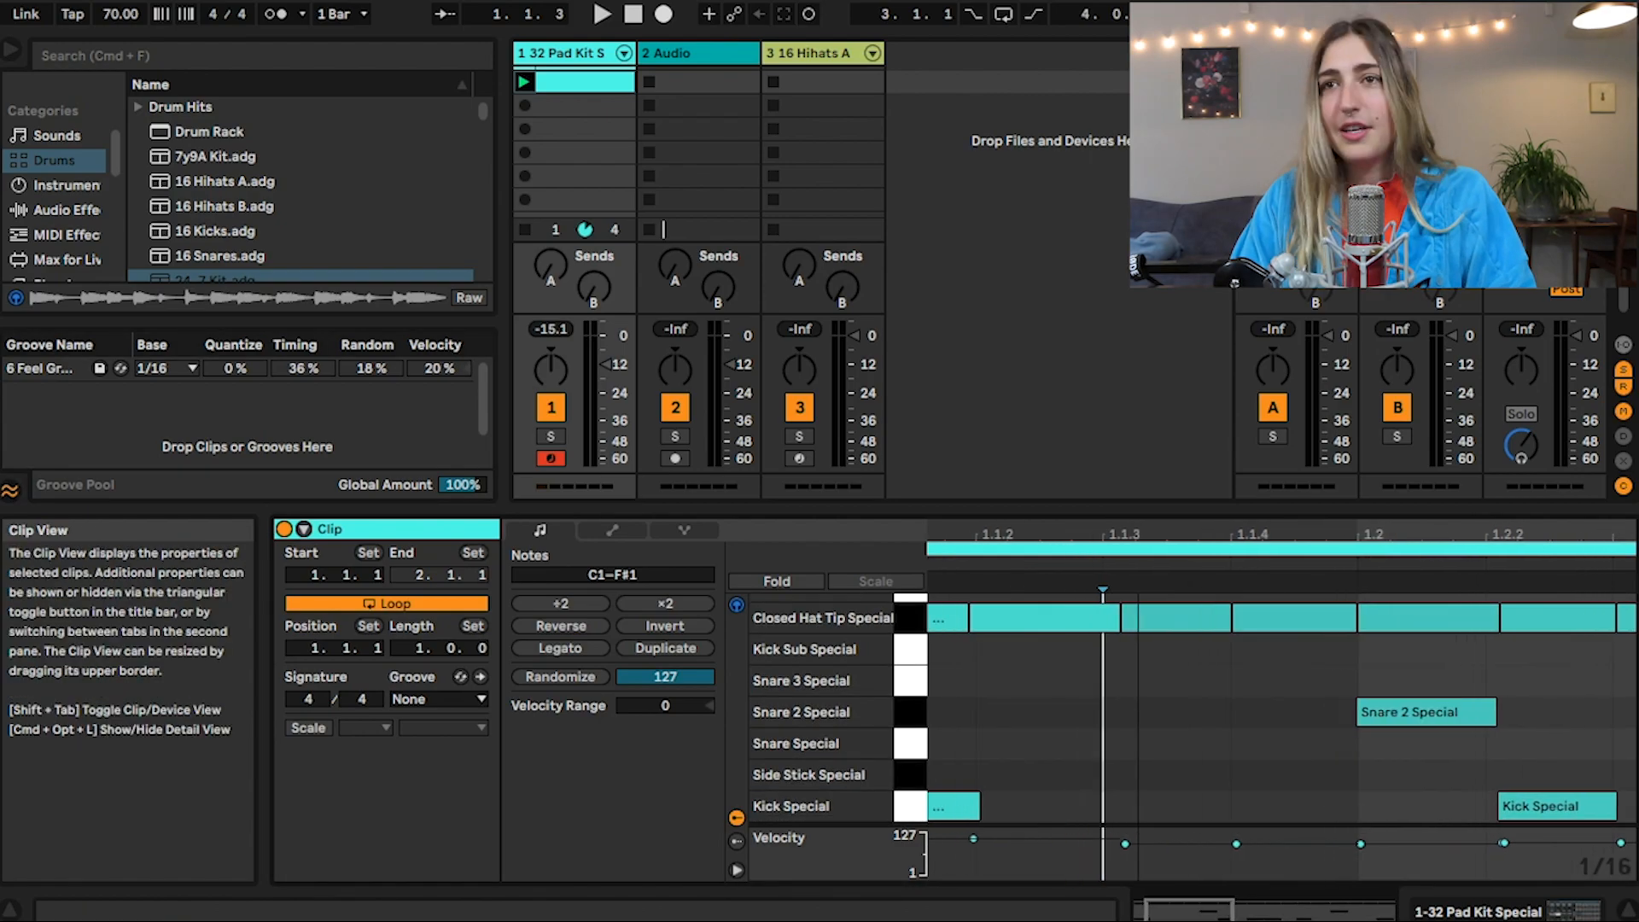
drag(1106, 534, 1187, 472)
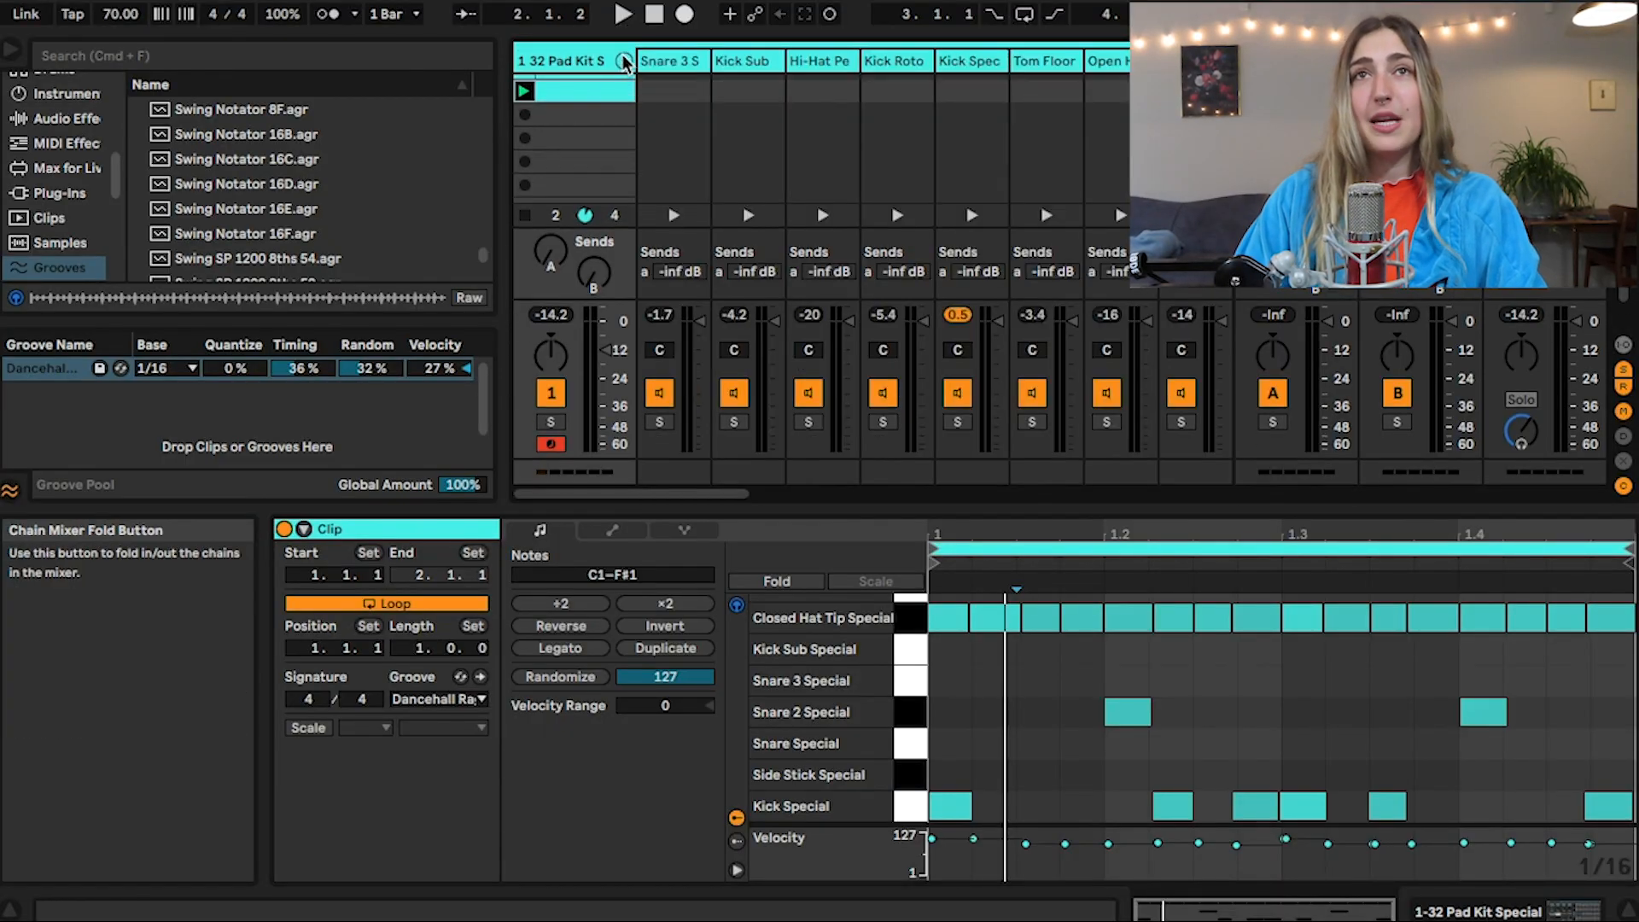
Unfold the 32 Pad Kit Special track's chains in the mixer and look through the individual drum channels
click(626, 64)
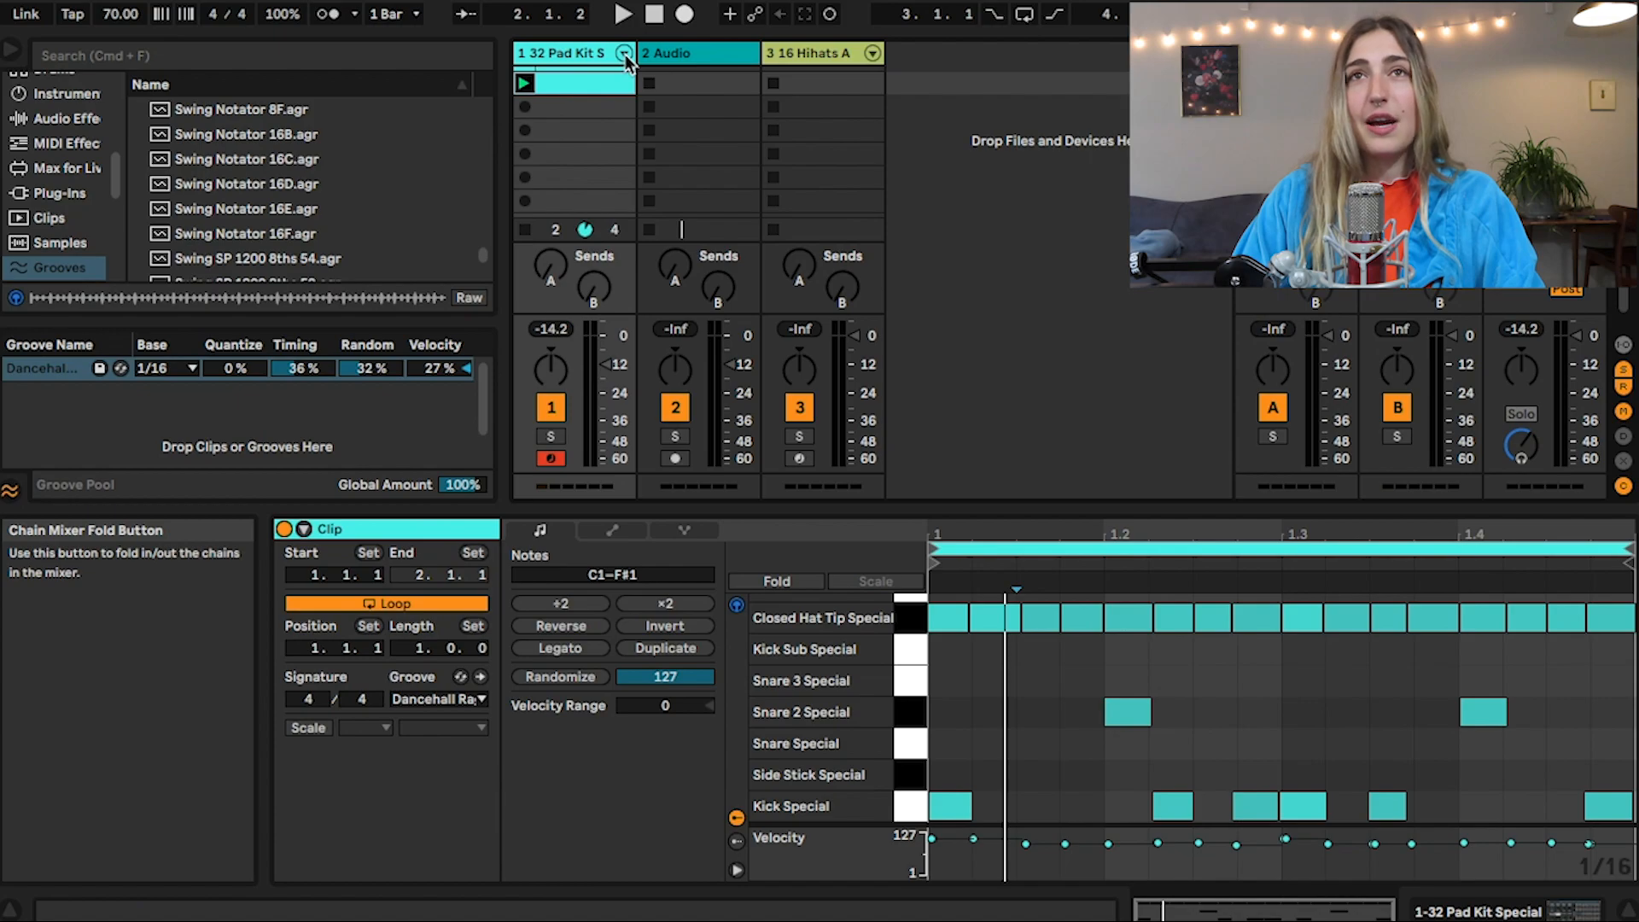
click(625, 64)
scroll(848, 94, right, 5)
scroll(849, 94, right, 10)
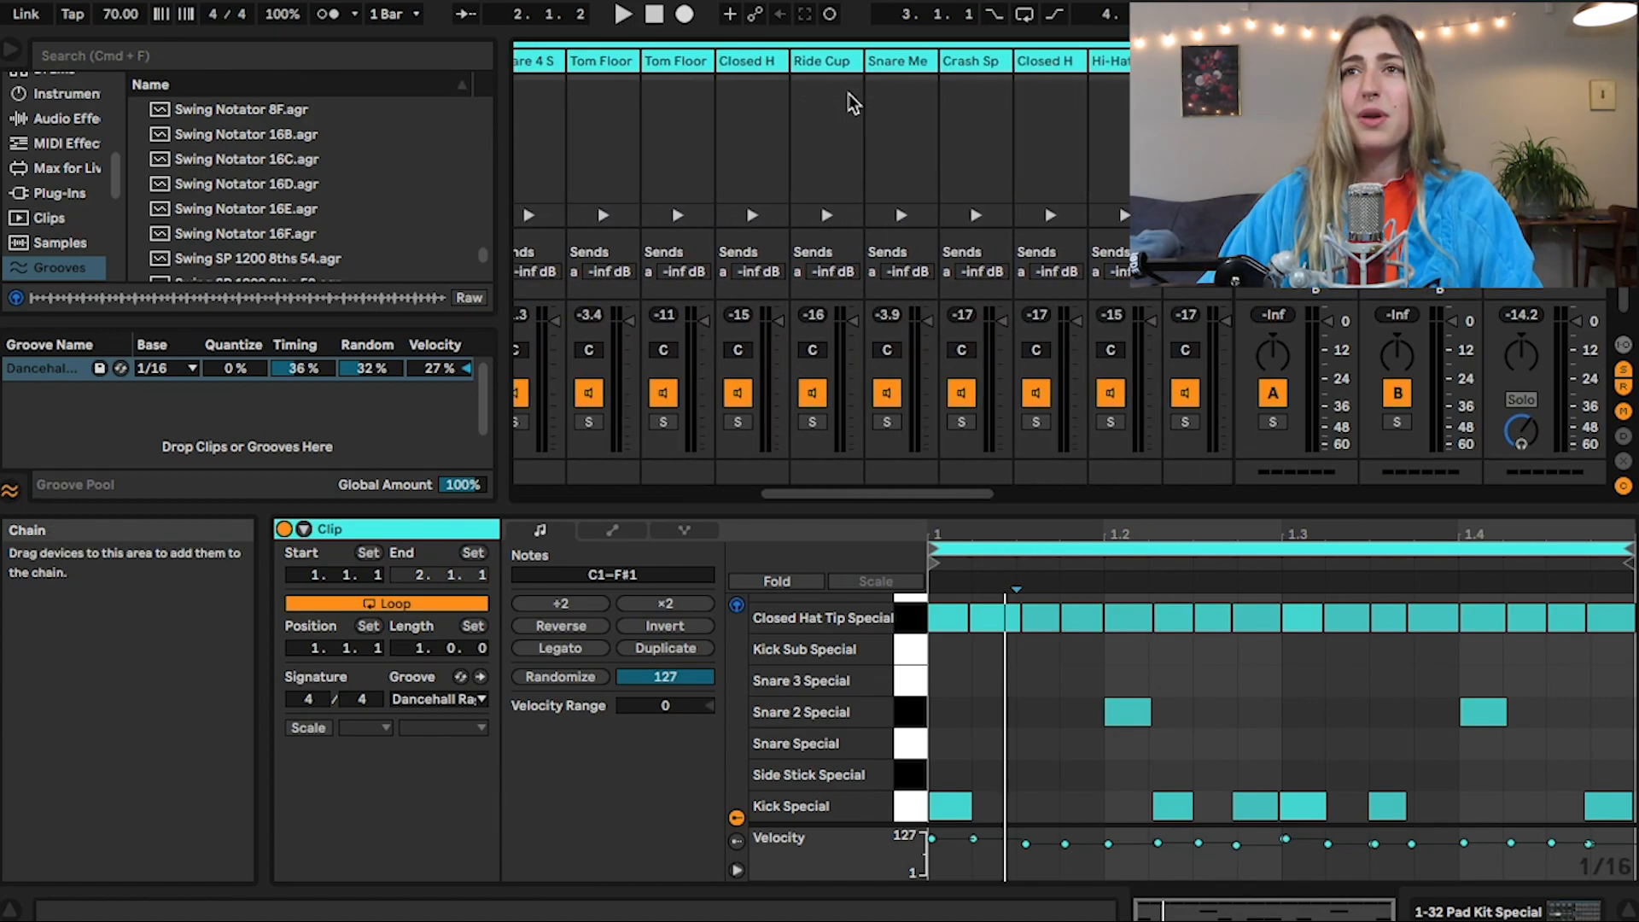
scroll(849, 94, left, 15)
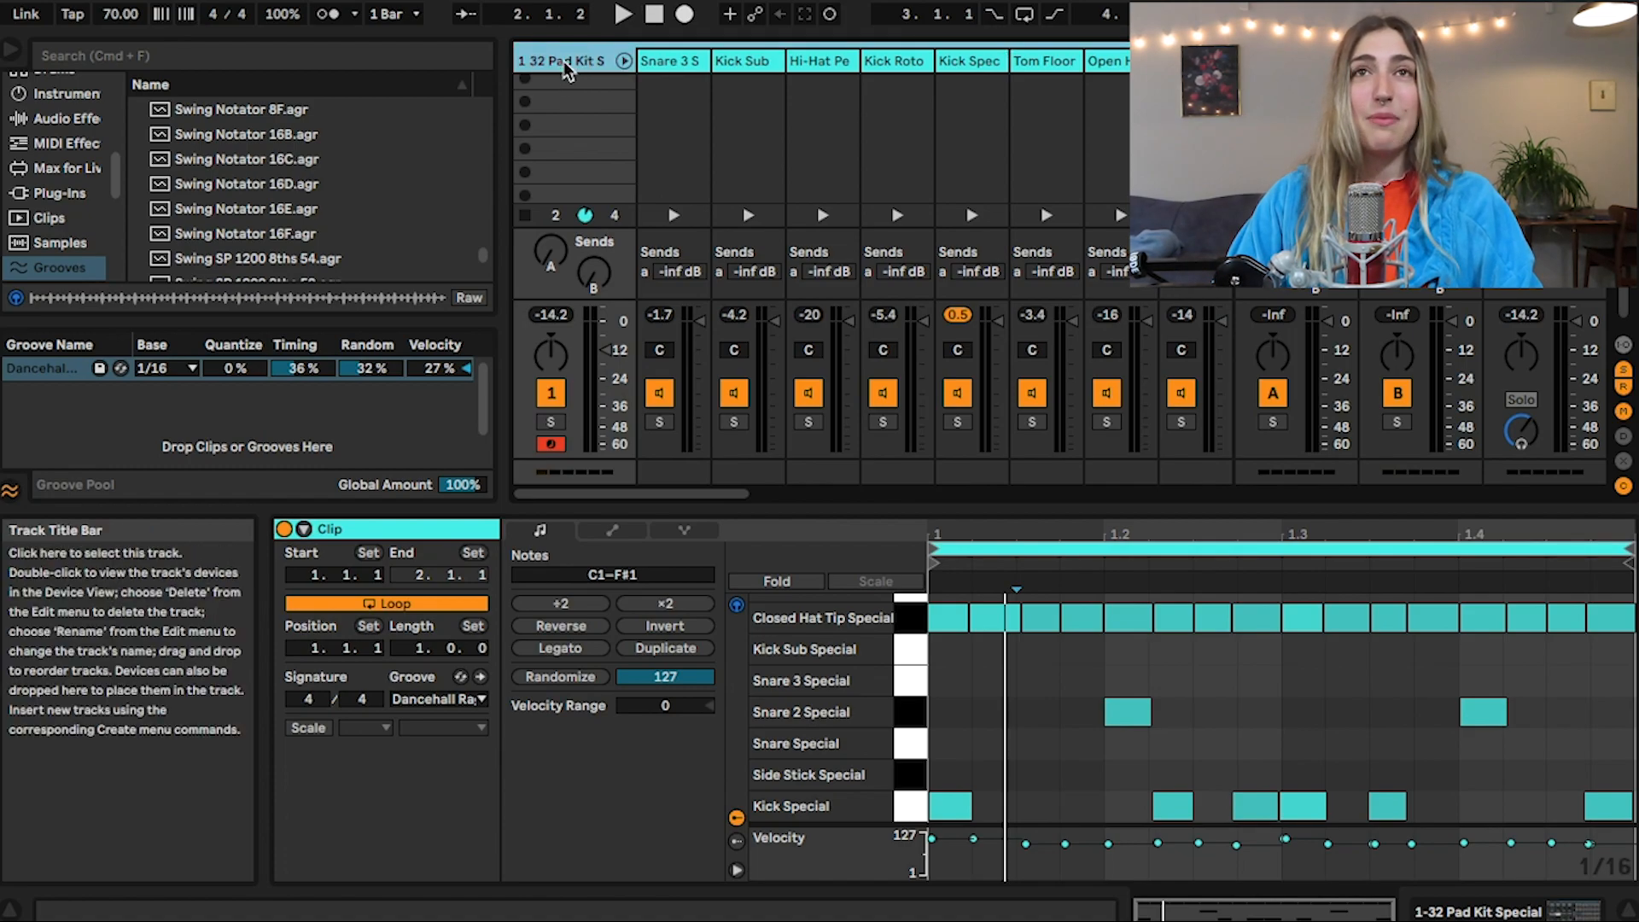
Show the 32 Pad Kit Special drum rack, select its Crash 2 Special pad and look through the rack's chain list
key(shift+Tab)
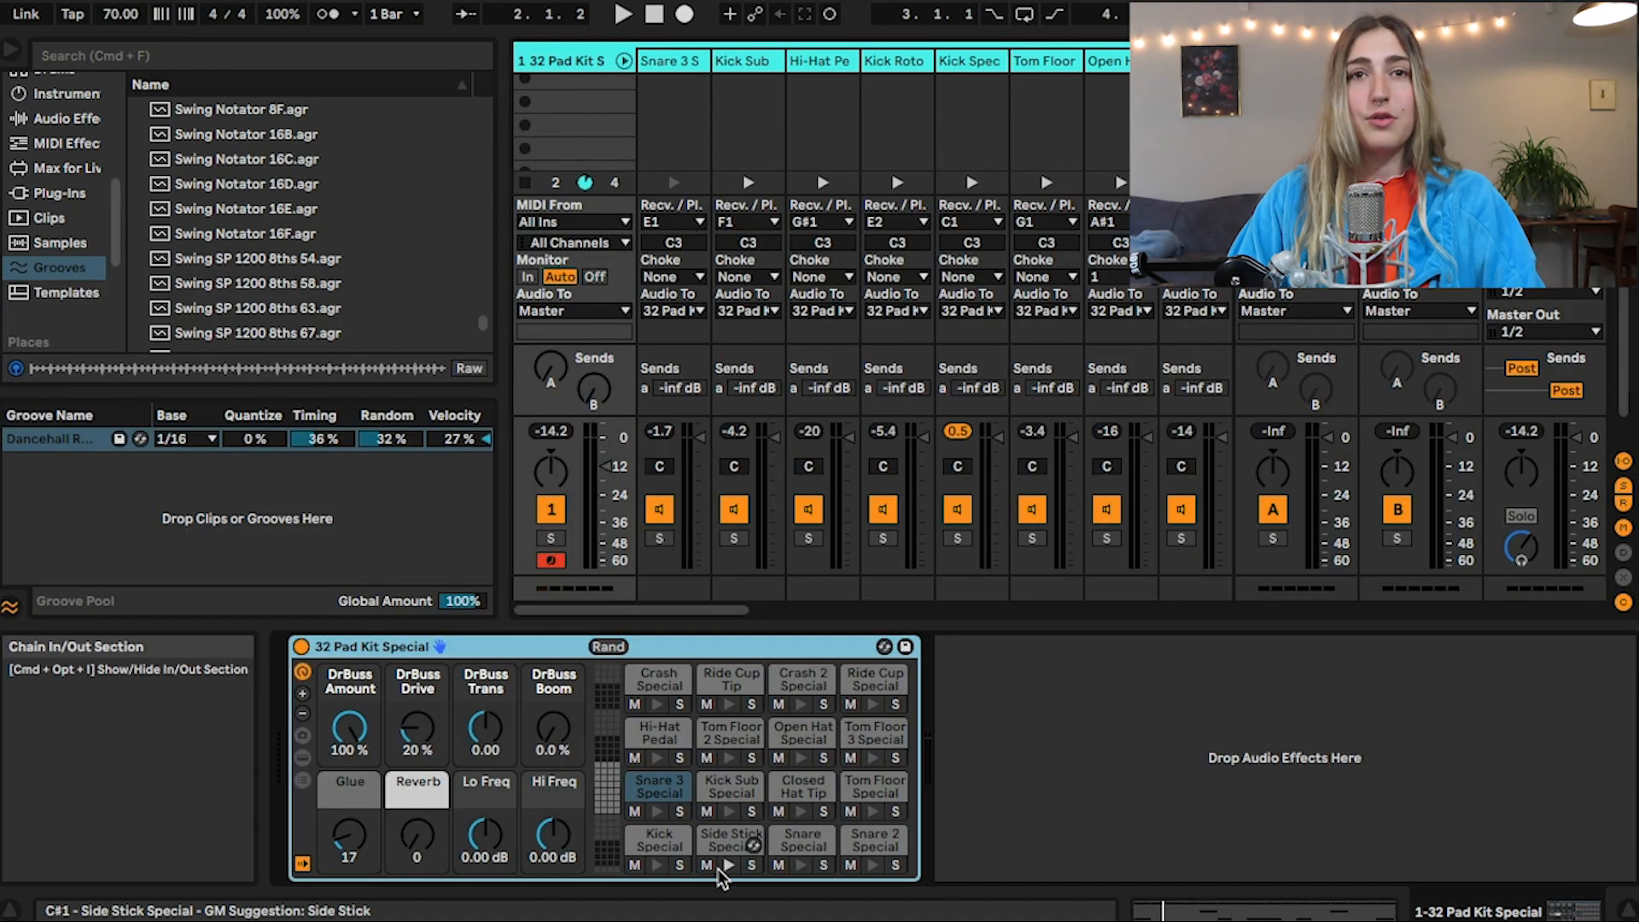
click(801, 684)
click(302, 757)
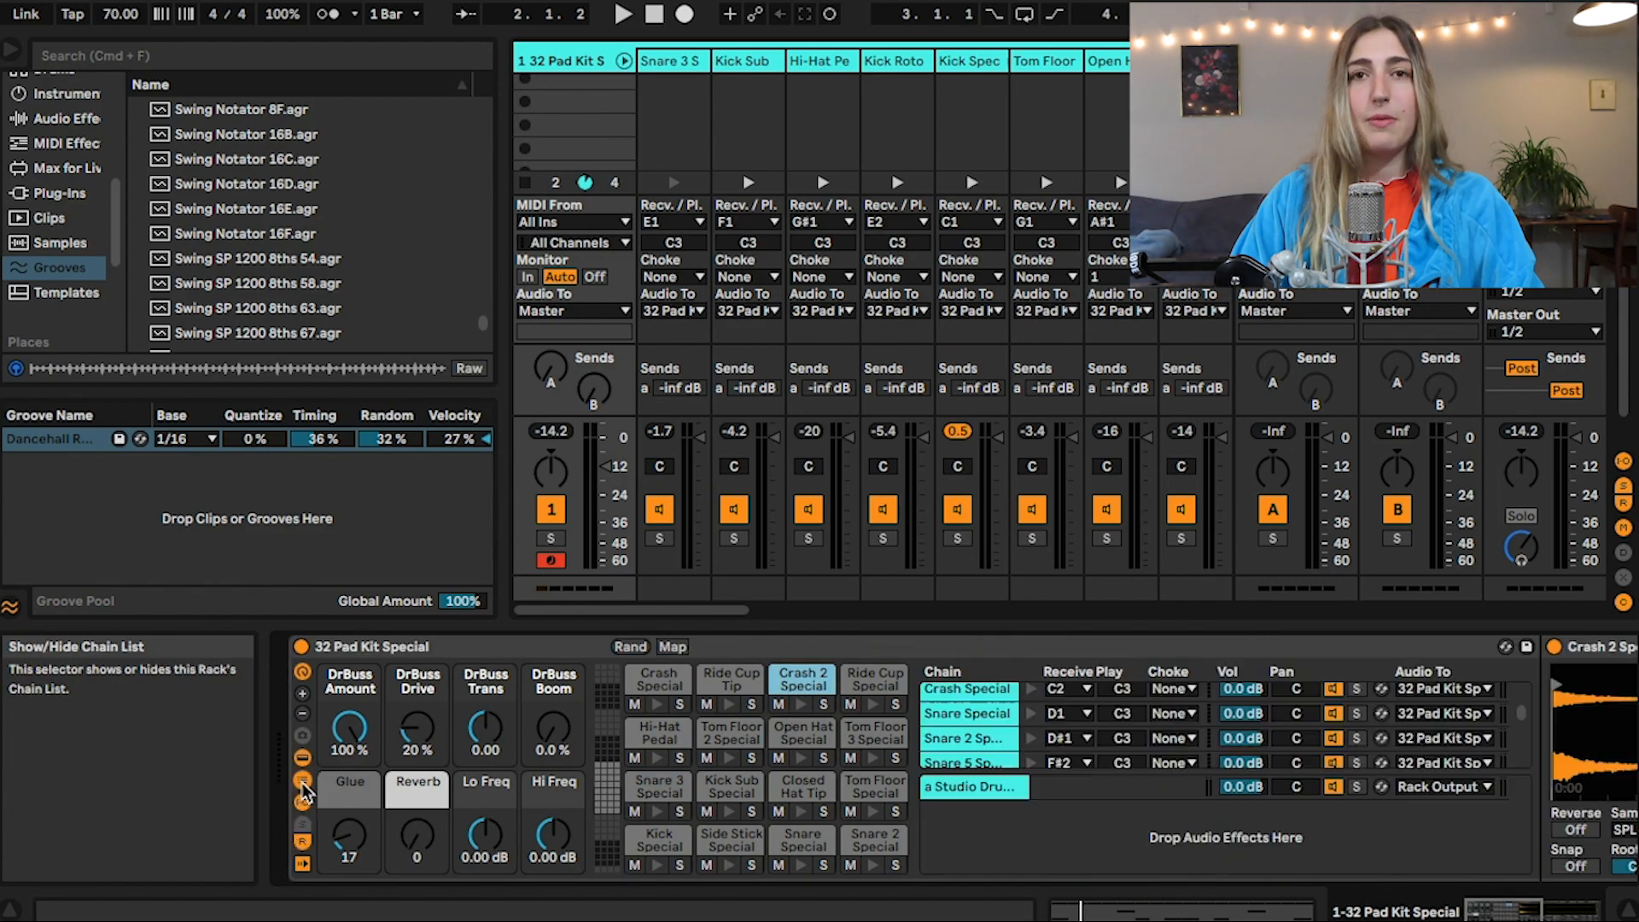
scroll(1036, 736, down, 5)
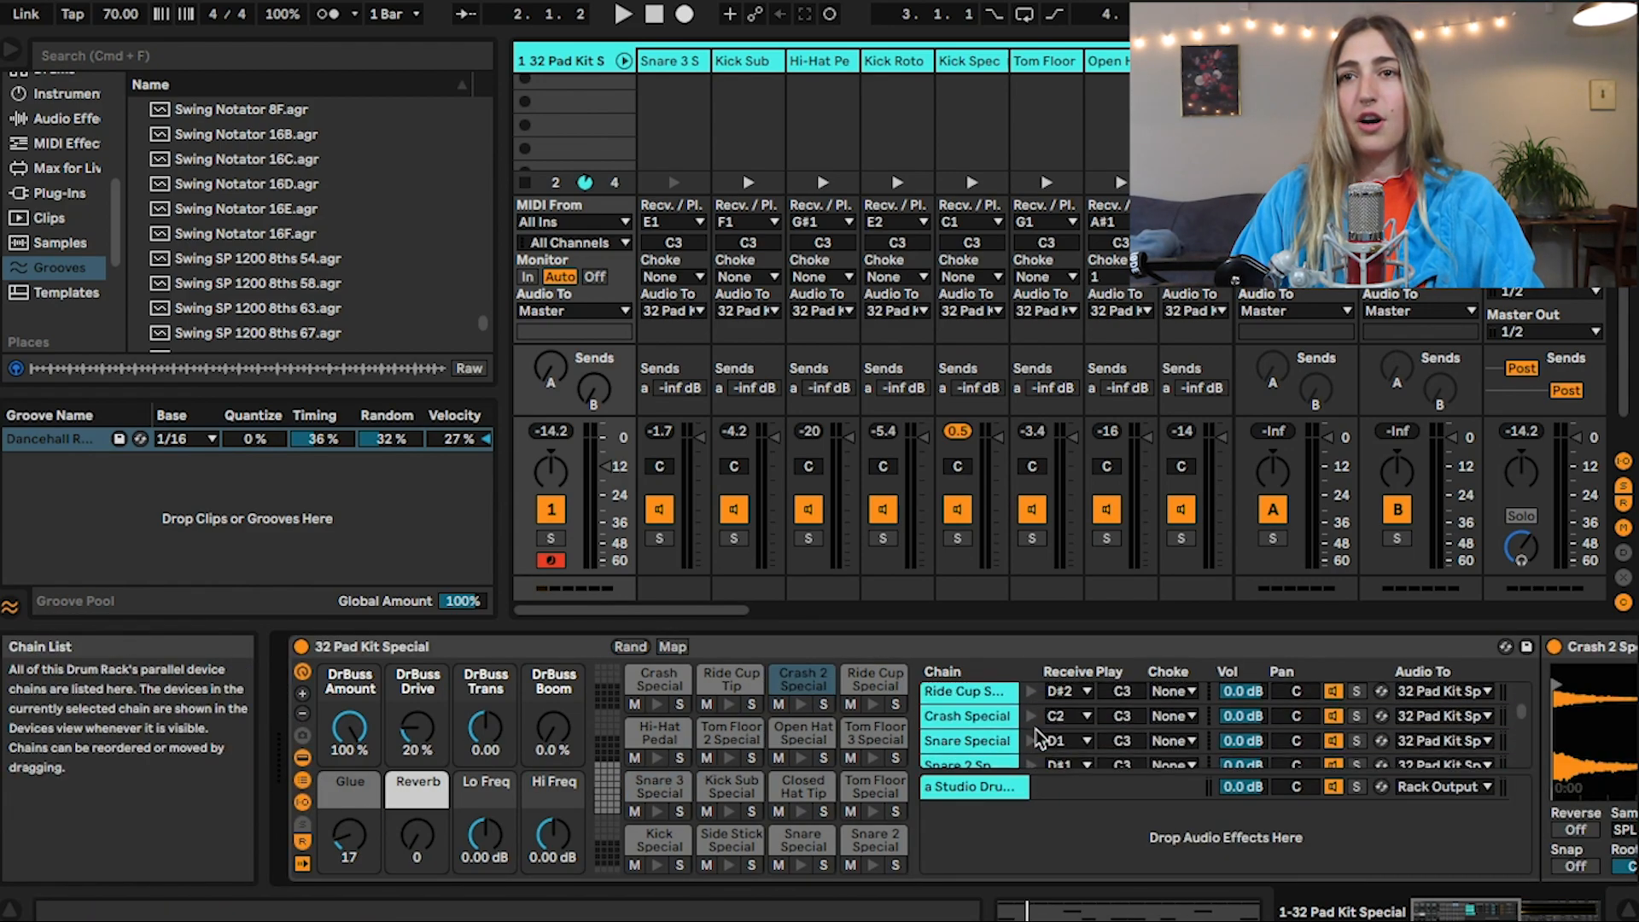
Examine the remaining unfolded drum chains in the mixer, through the EFX cymbals and Shaker 2
click(806, 126)
scroll(805, 126, right, 10)
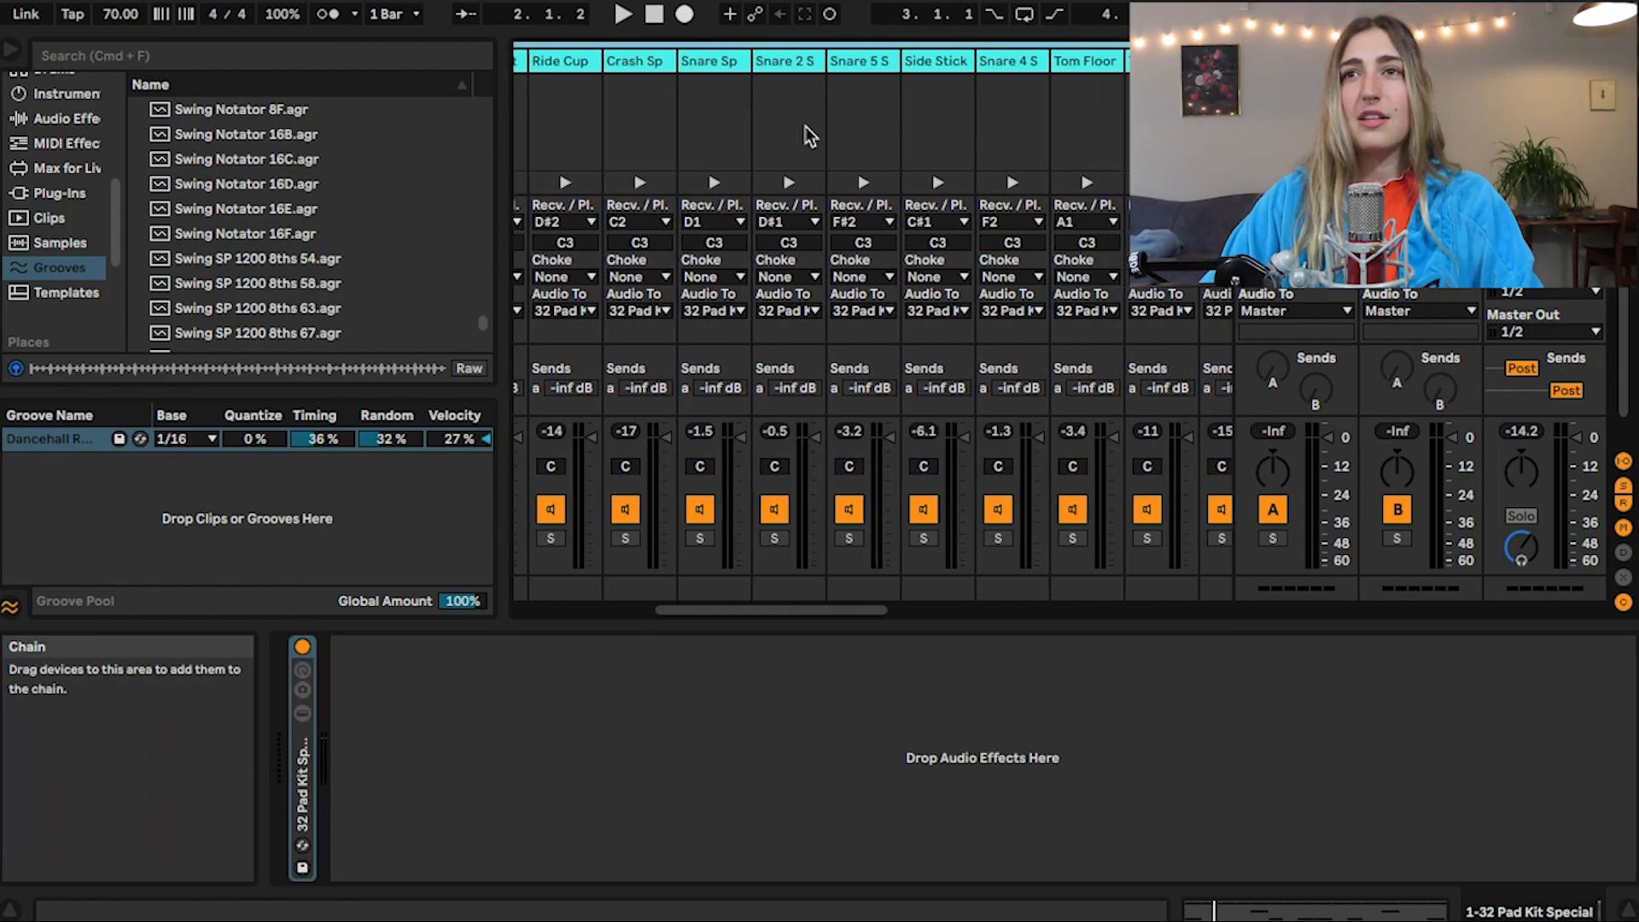
scroll(805, 126, right, 10)
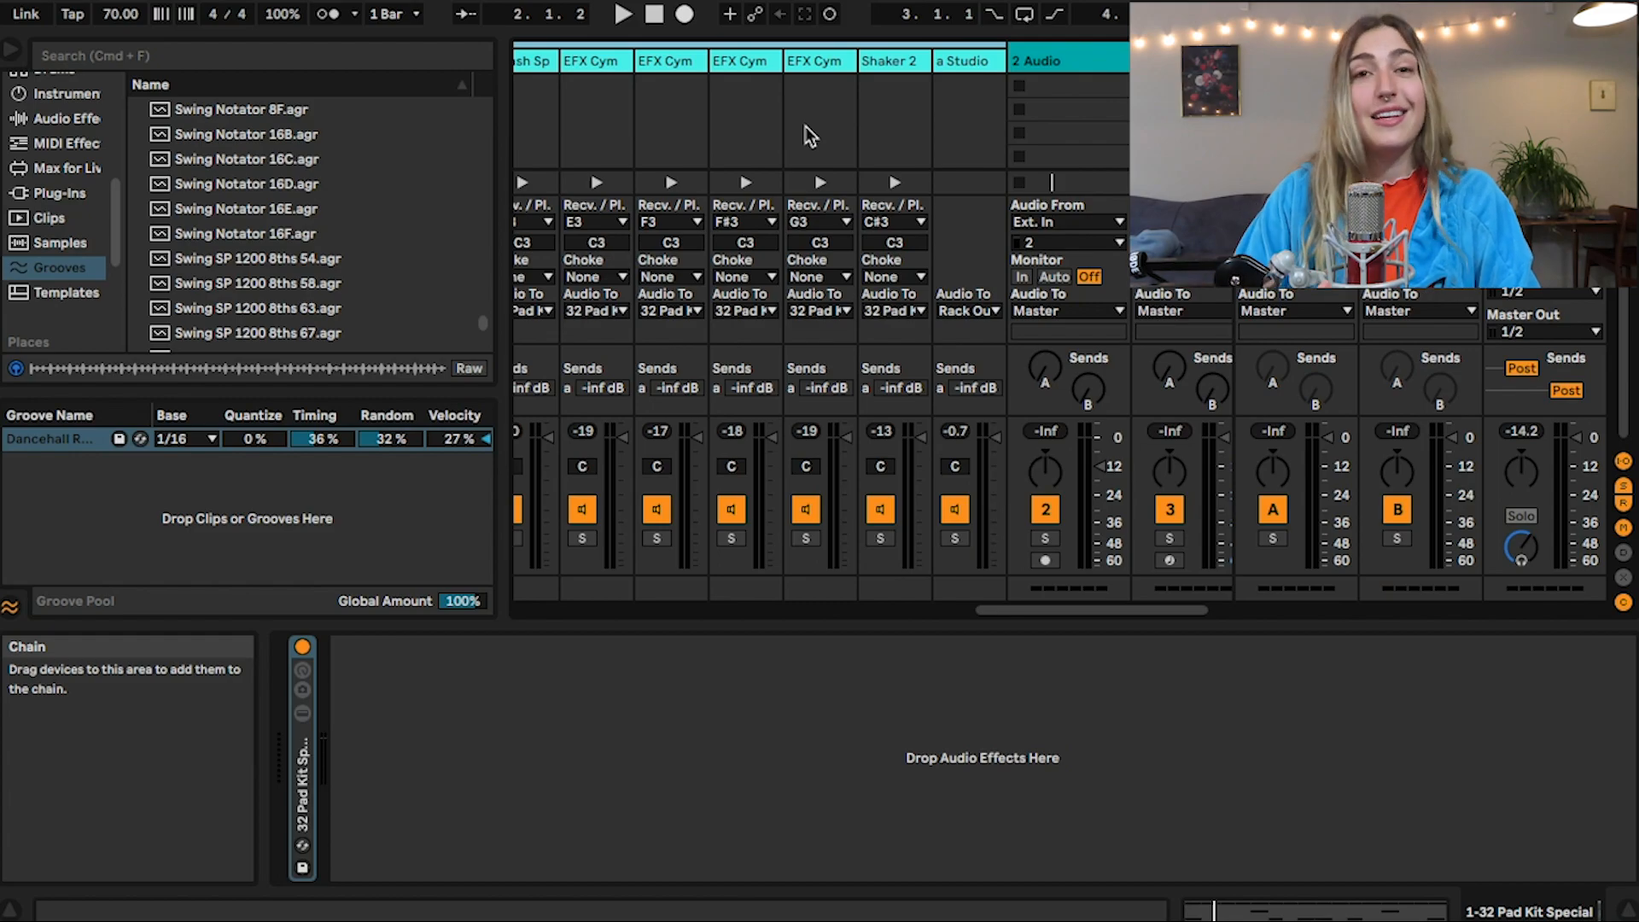
Play the drum clip and look through the 32 Pad Kit Special track's unfolded chains in the mixer
scroll(806, 127, left, 10)
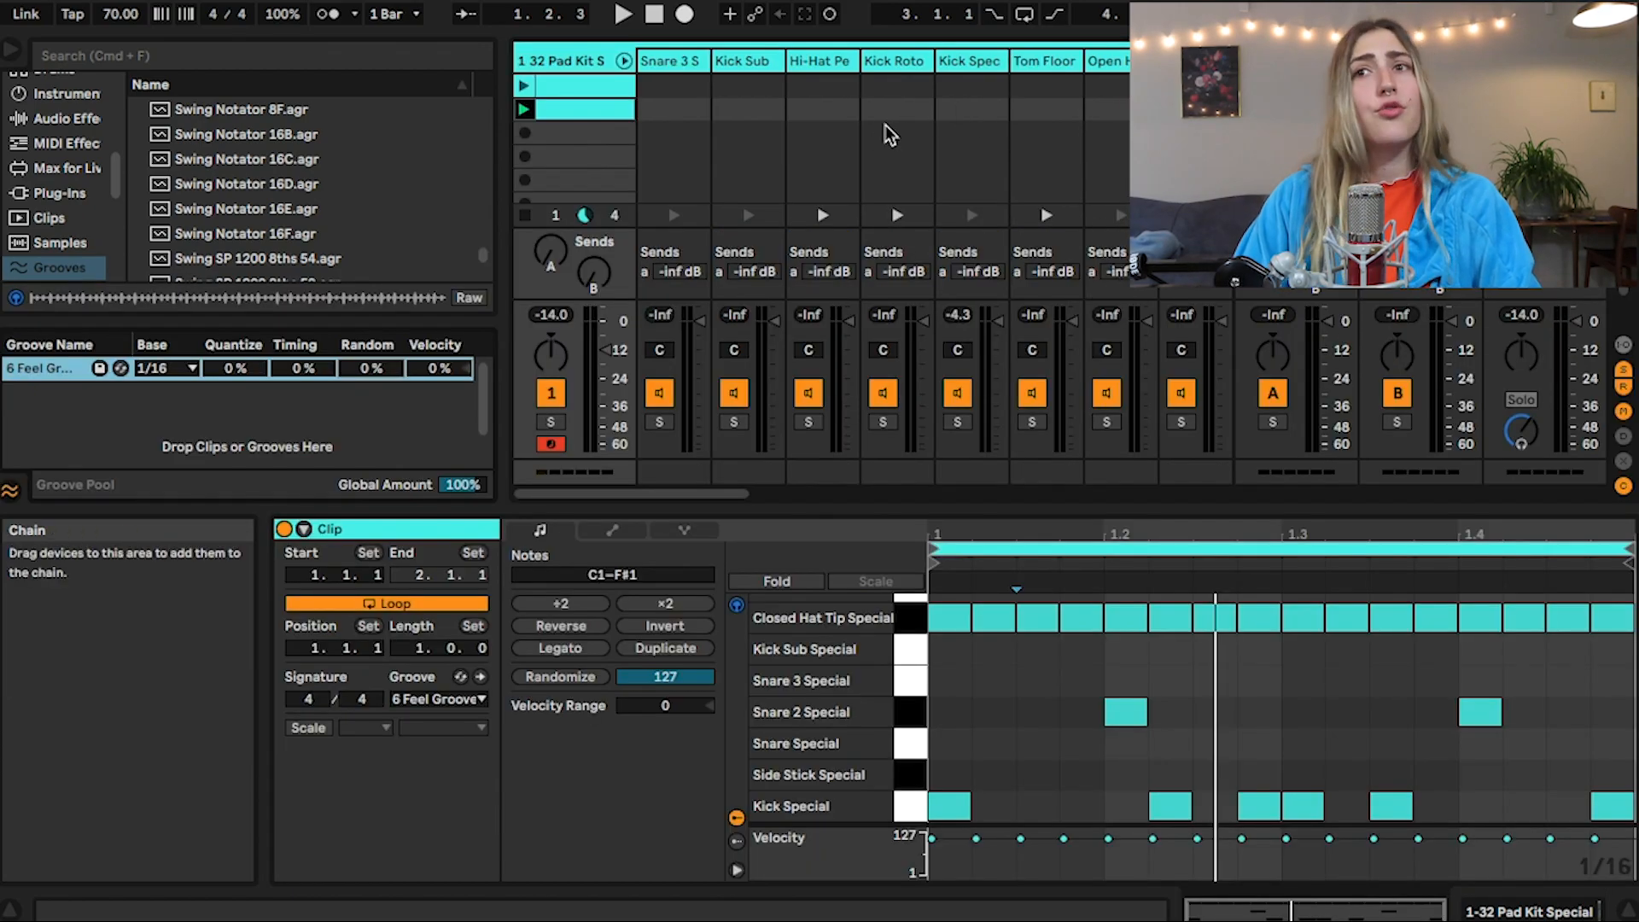
key(space)
scroll(886, 127, right, 10)
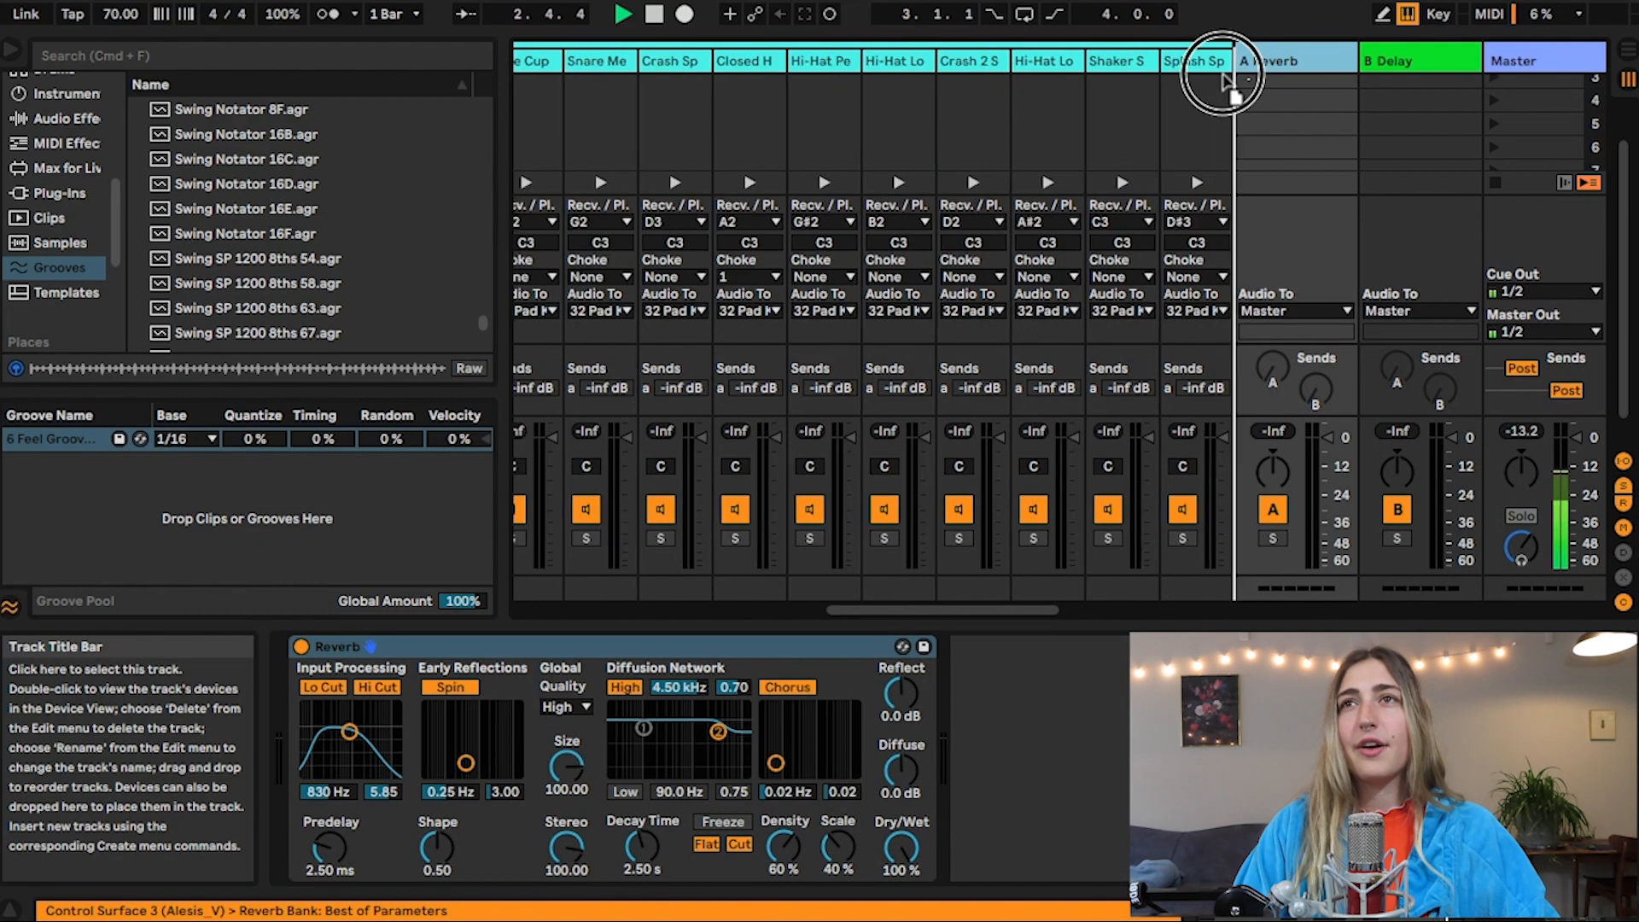
drag(1226, 78, 1202, 99)
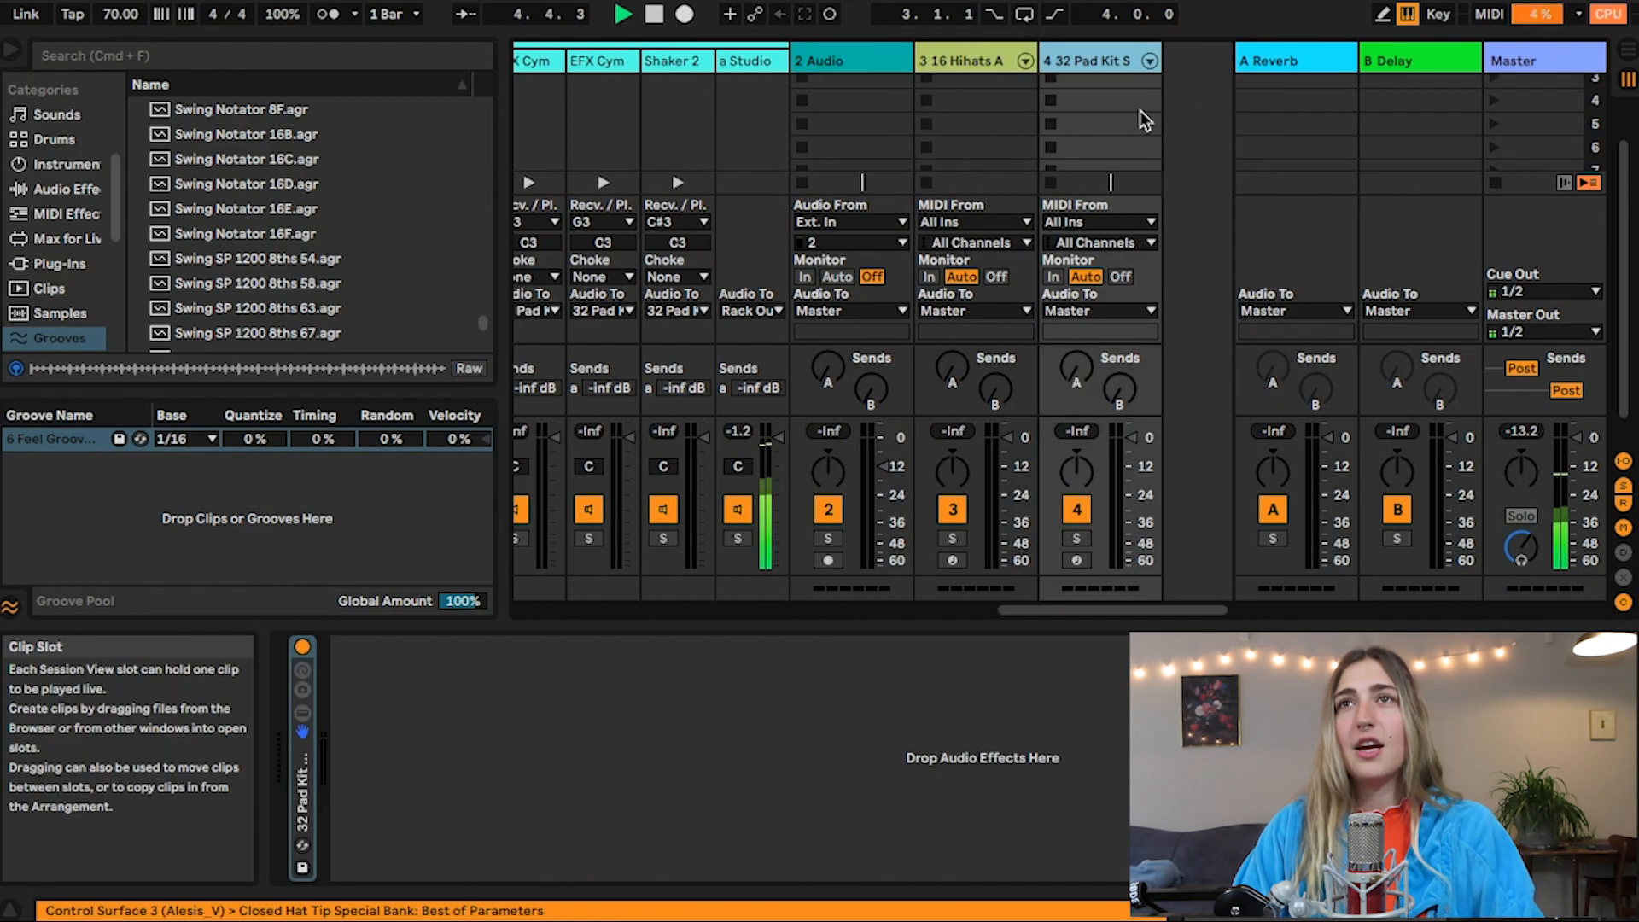
Fold the first track's drum chains and move the second 32 Pad Kit Special track directly beside the first
scroll(1085, 60, left, 20)
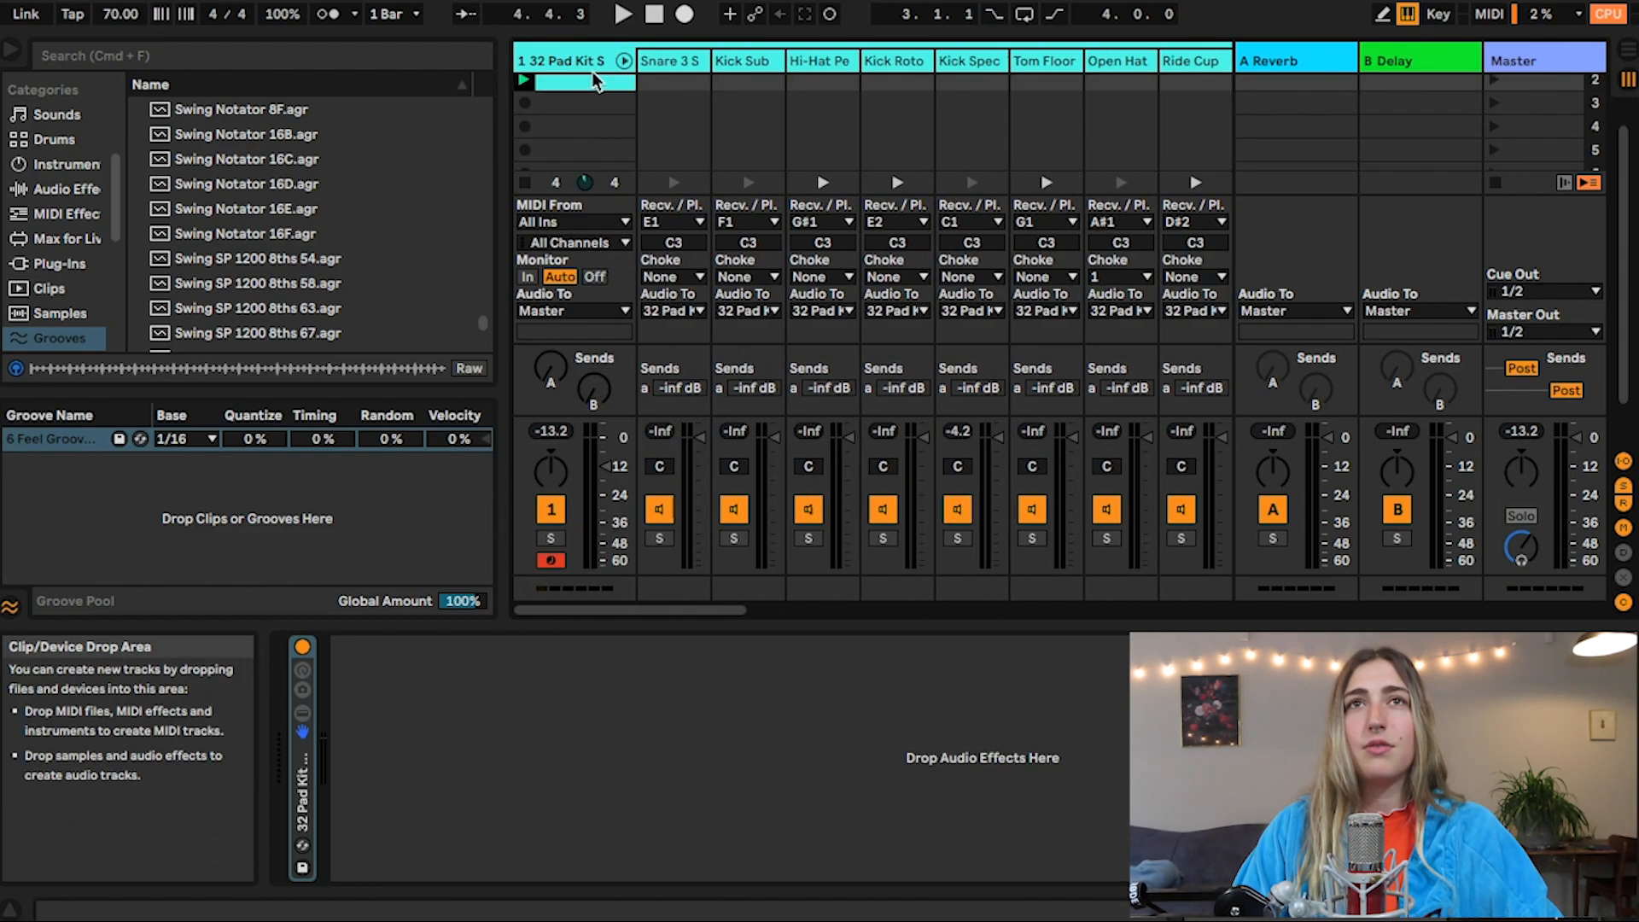
click(624, 61)
drag(939, 53, 555, 57)
Rename the first drum track as kick snare and the second drum track as hi hat
click(555, 57)
key(super+r)
text(k)
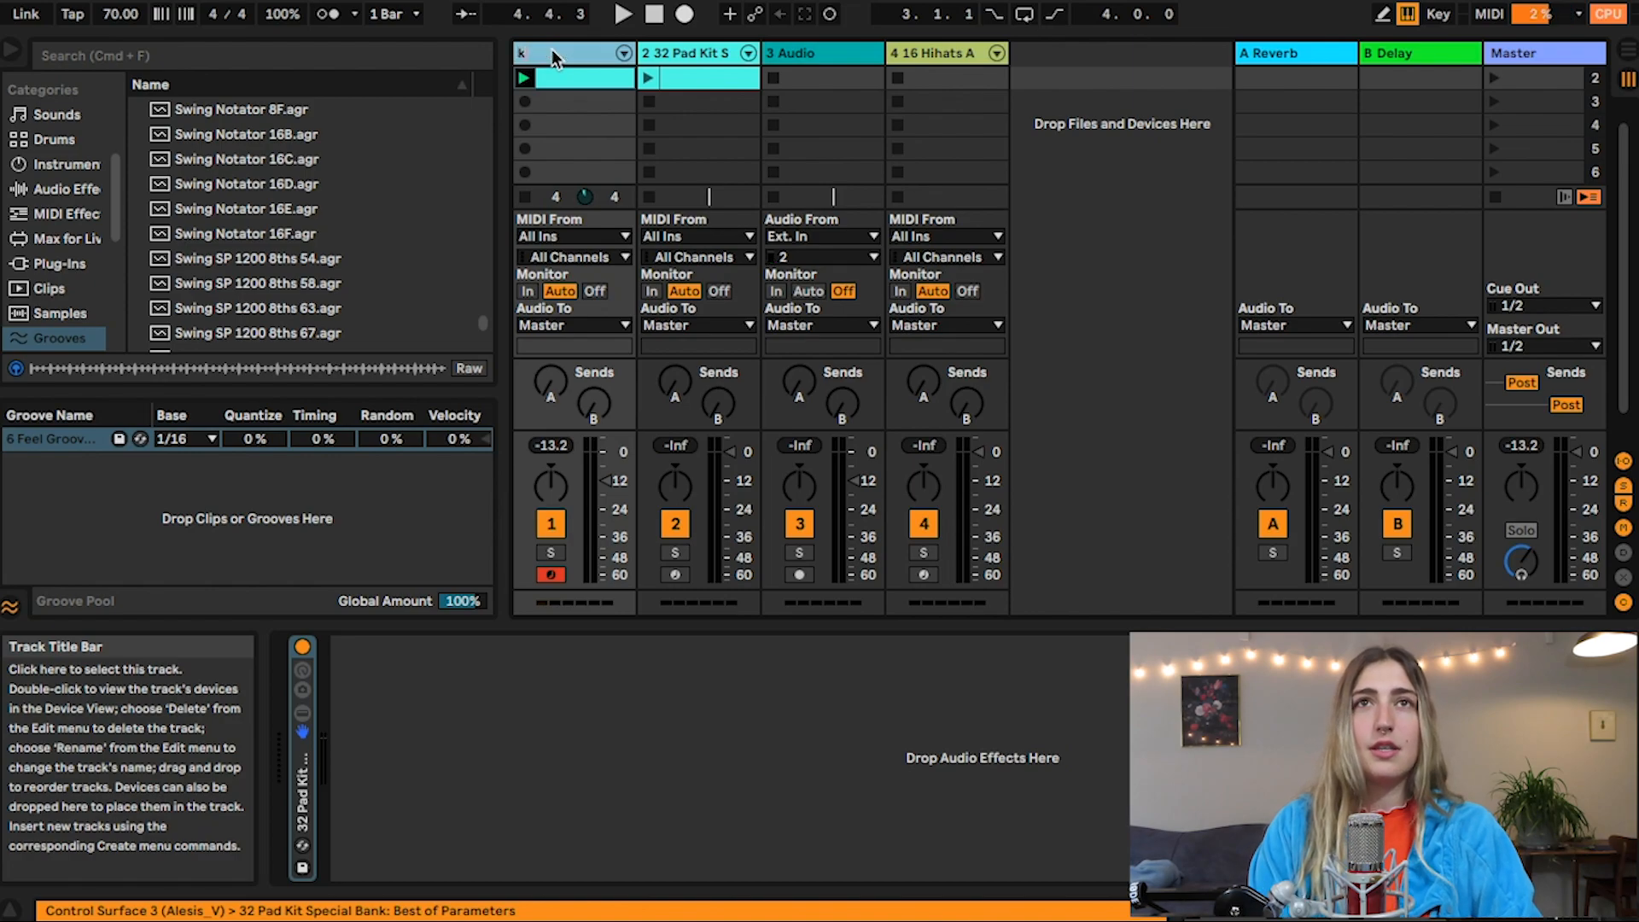
text(ick snare)
key(Tab)
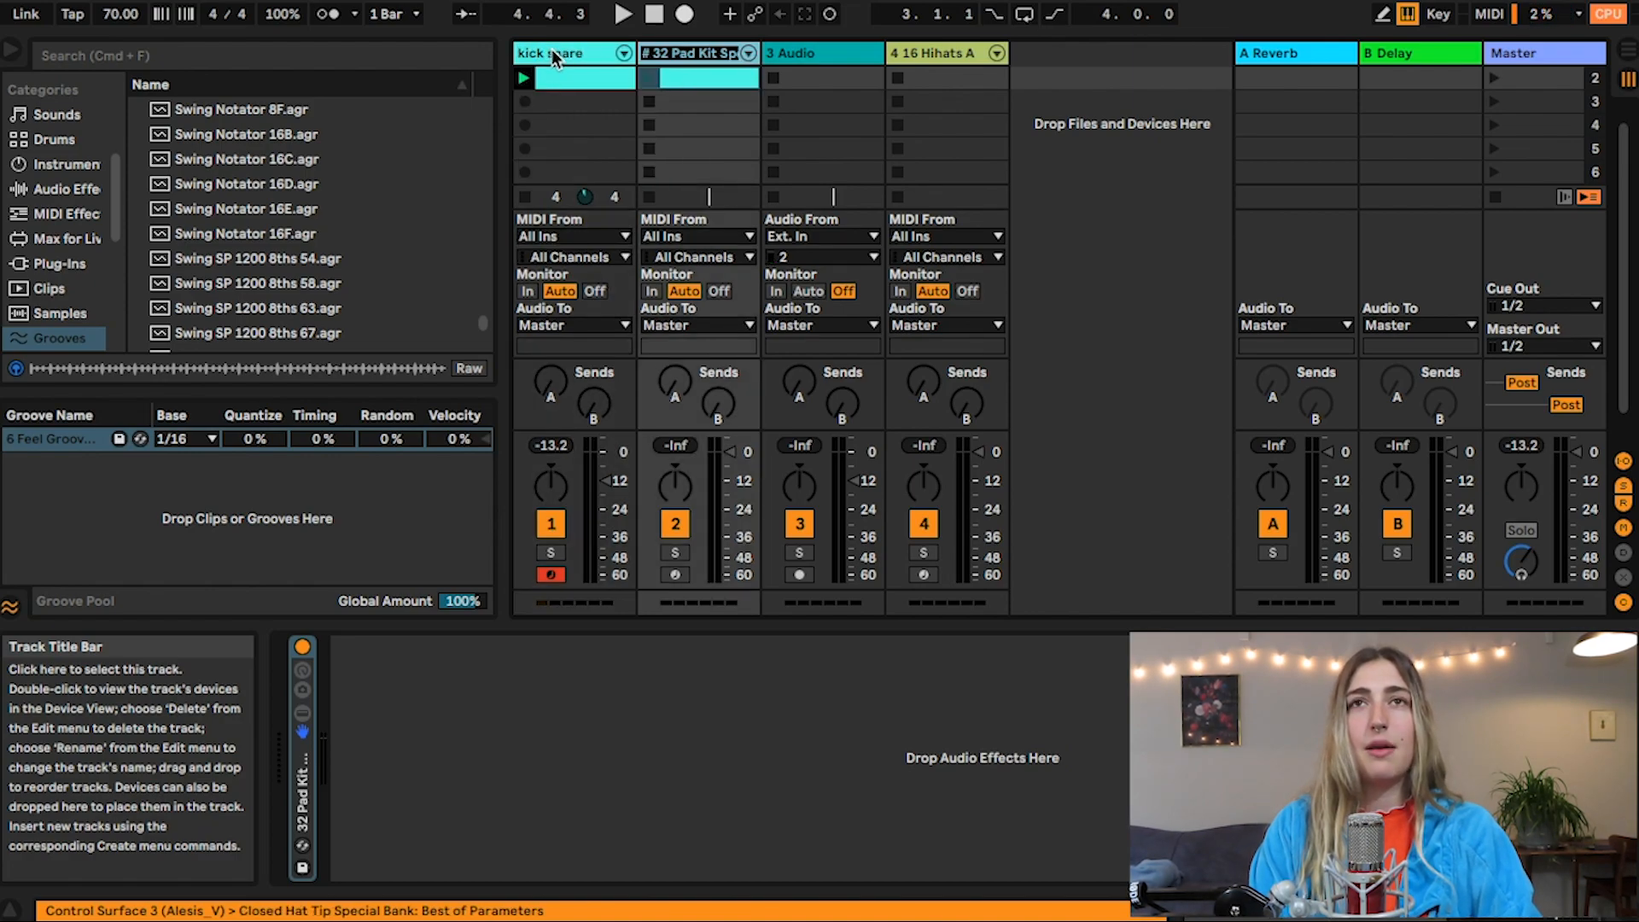
text(hi hat)
key(Return)
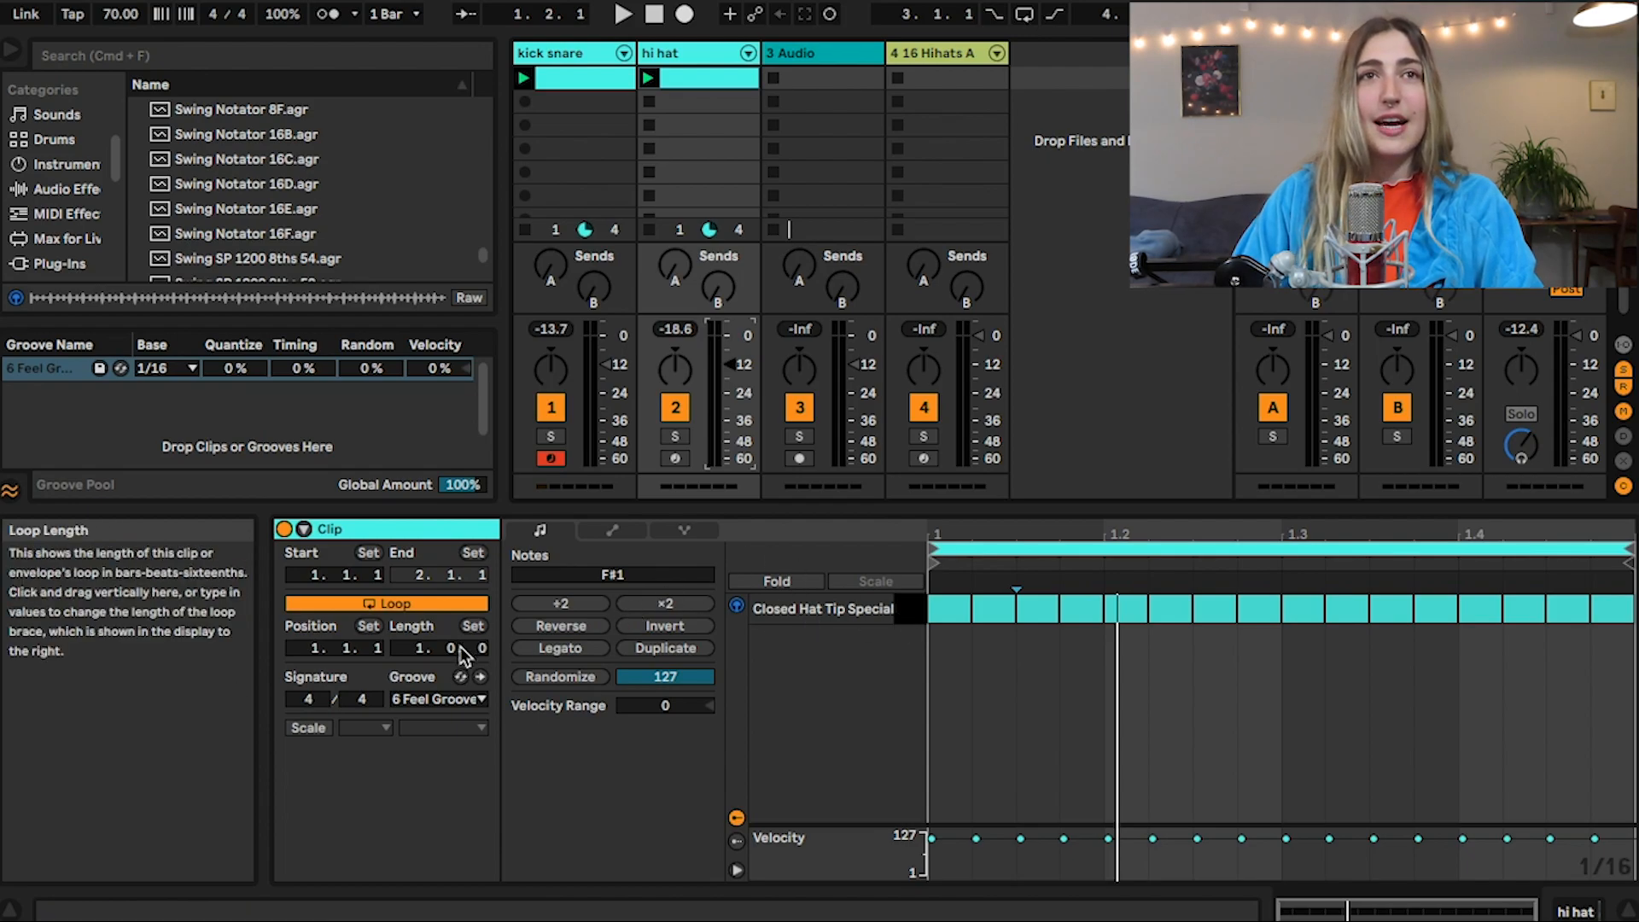
Swap the hi hat clip's groove for 140 Breaks Funky 01 and, during playback, set its Random to 16% and Velocity to 52%
click(461, 676)
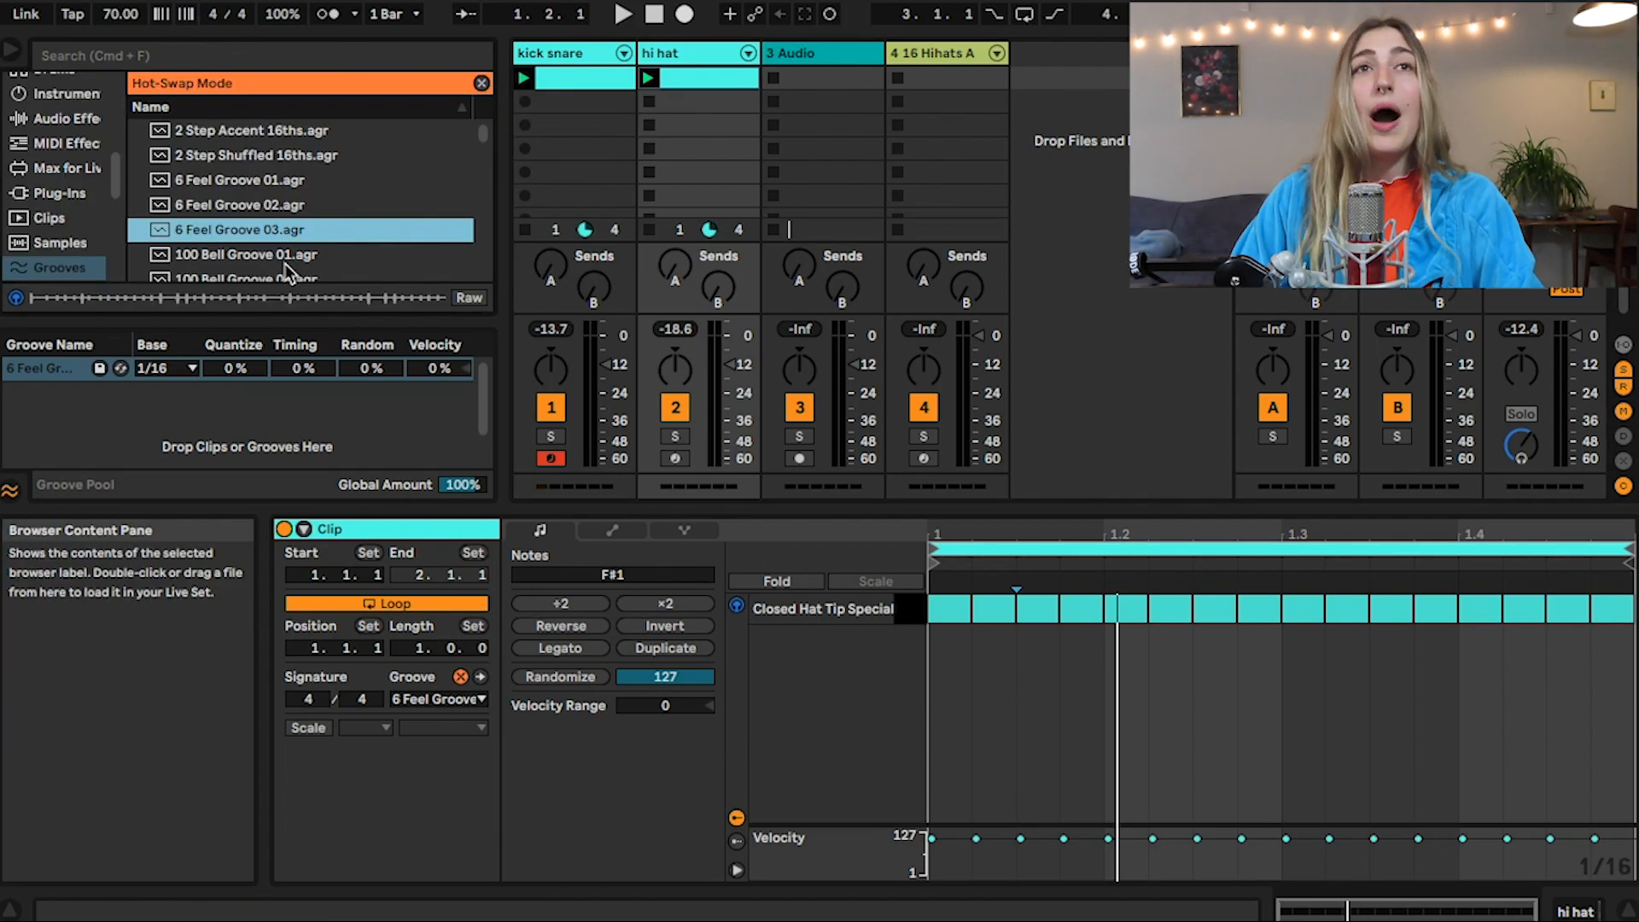
scroll(278, 263, down, 2)
click(273, 215)
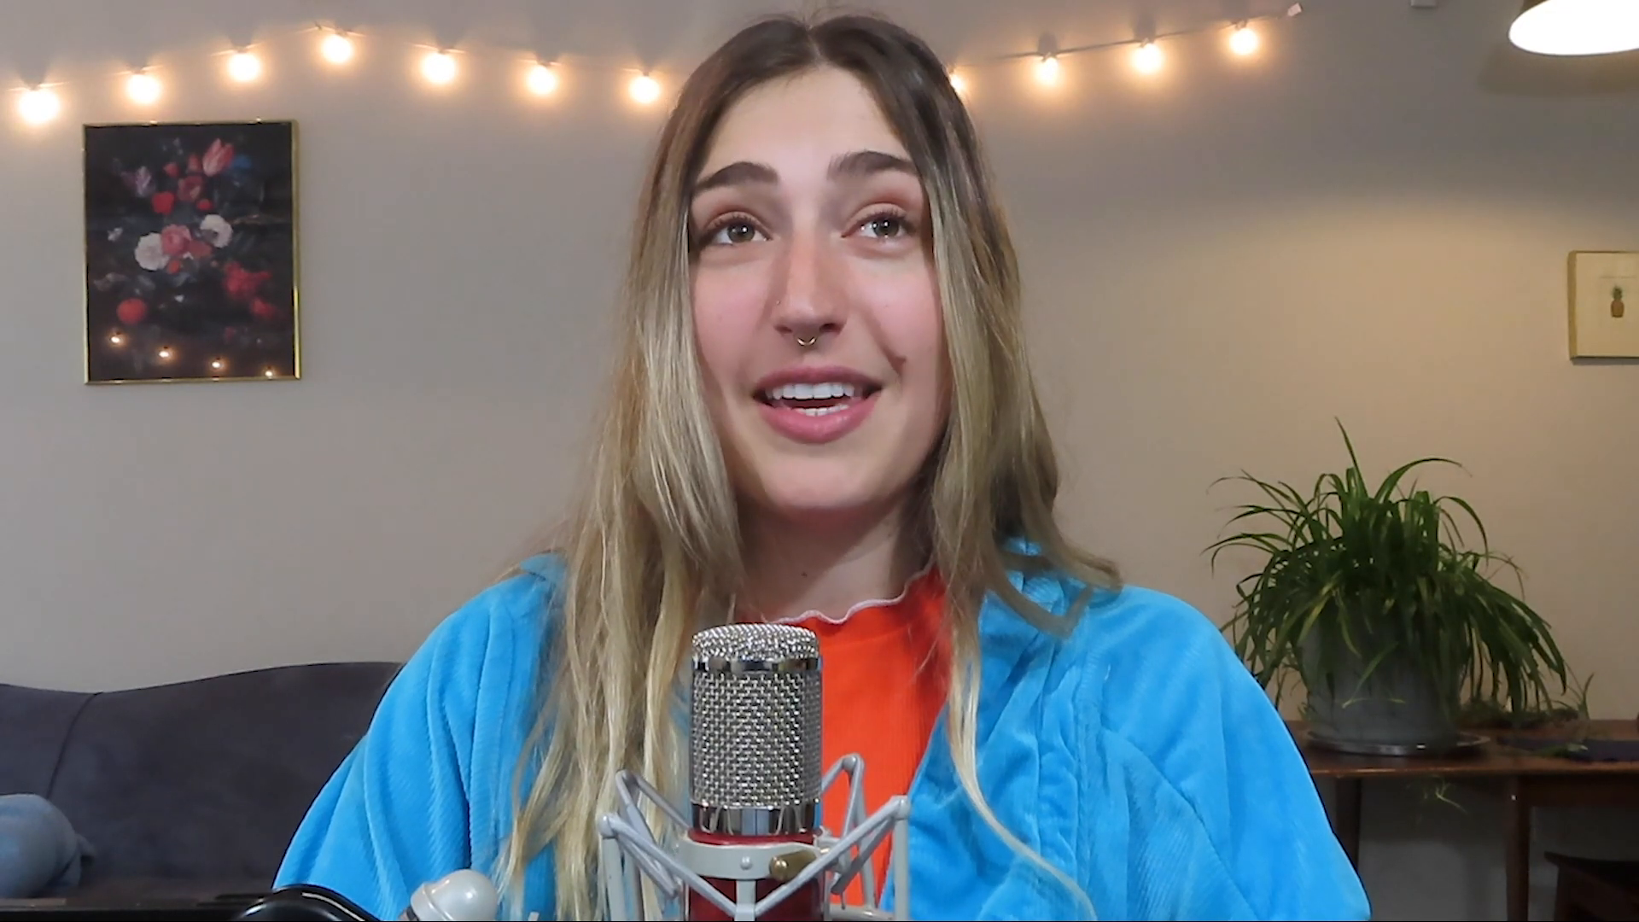
double_click(273, 215)
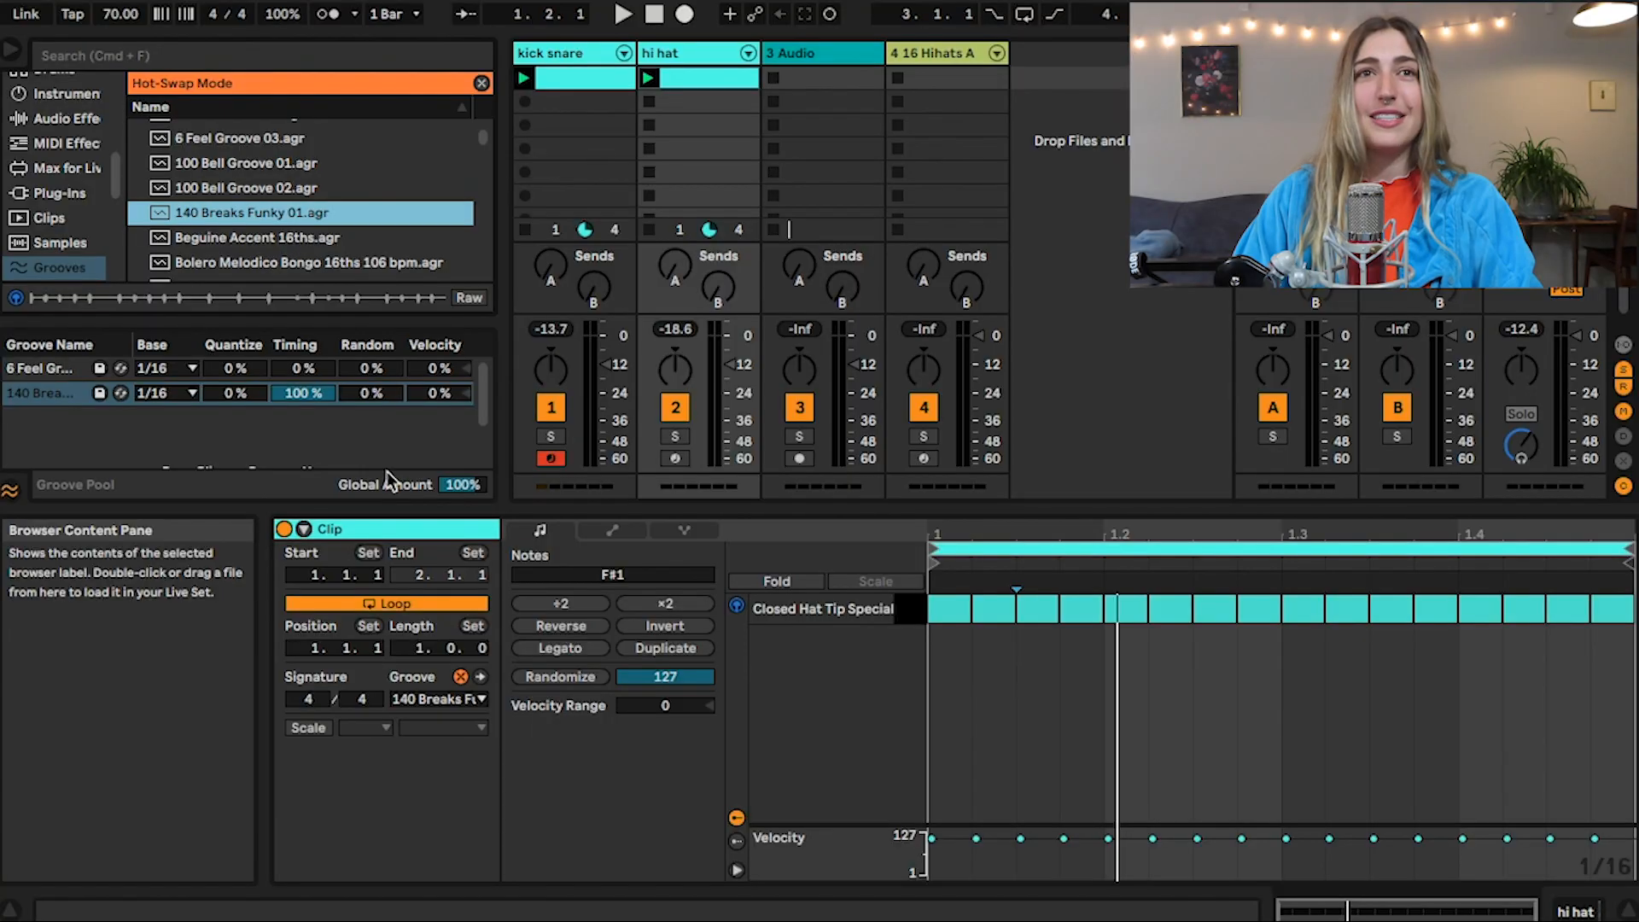
key(space)
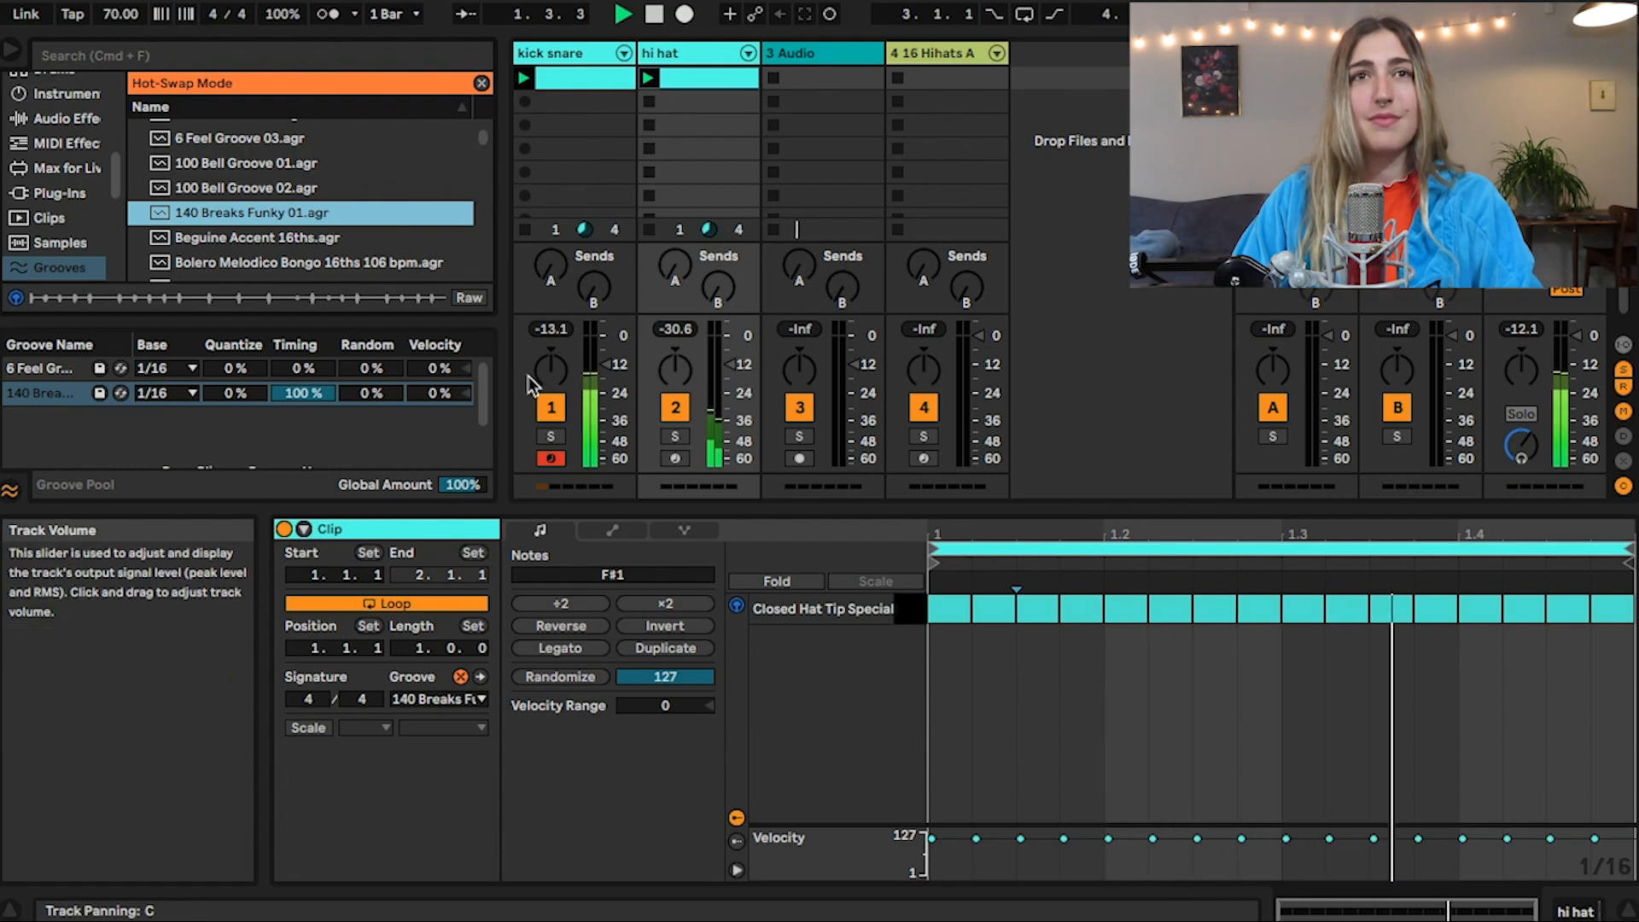
mouse_move(429, 403)
mouse_down()
mouse_move(369, 384)
mouse_move(434, 391)
mouse_up()
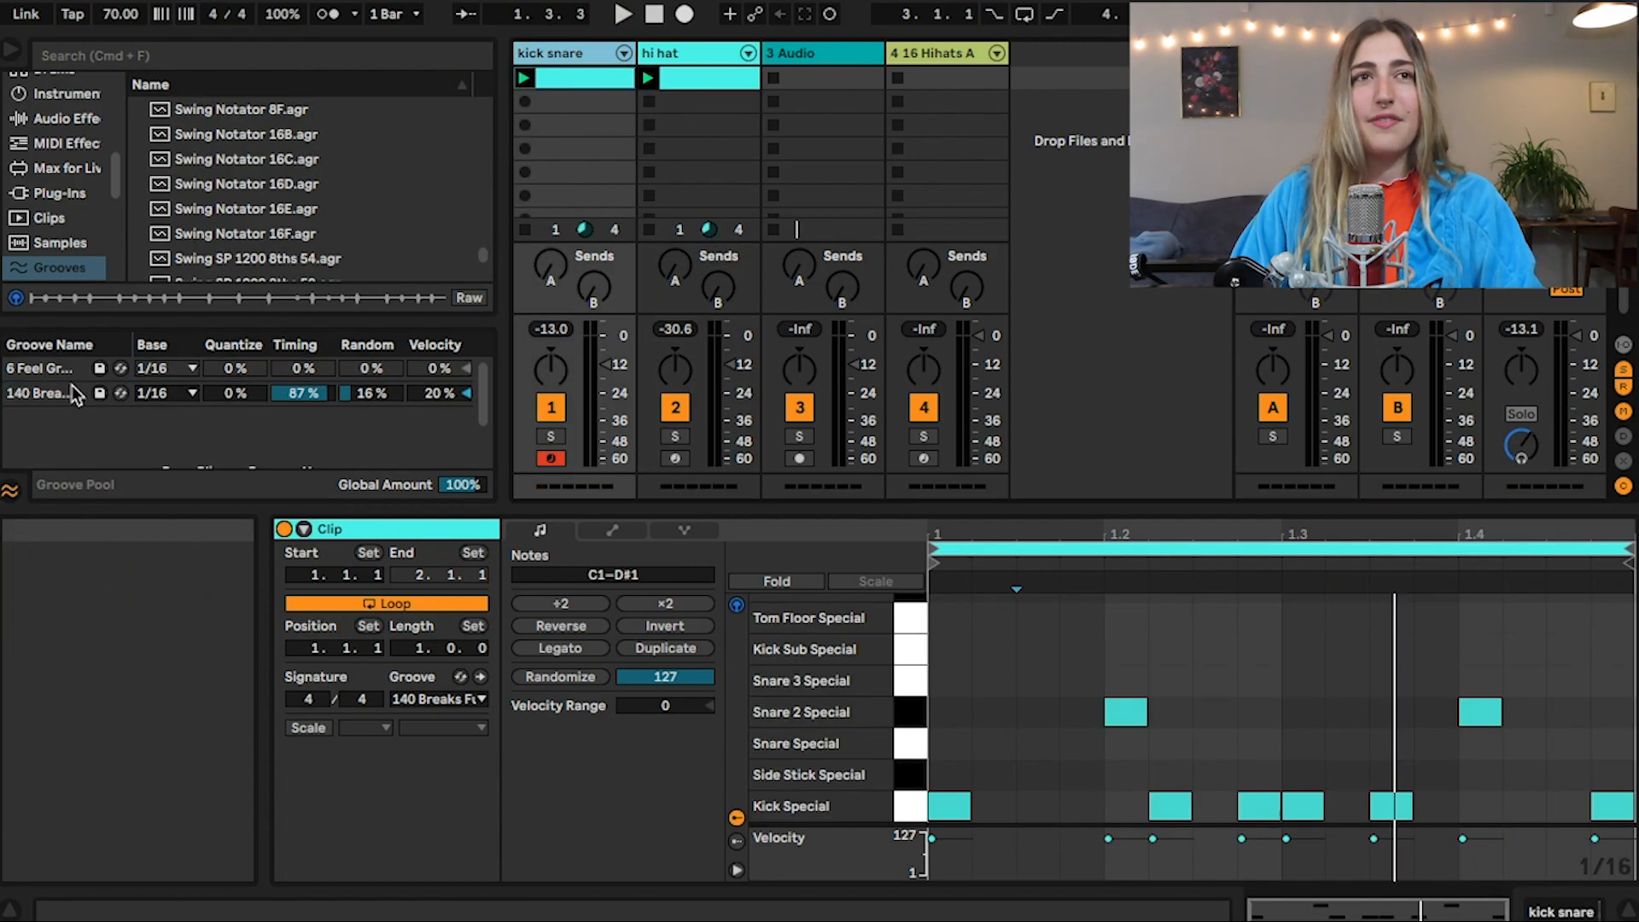
Duplicate the 140 Breaks Funky 01 groove in the Groove Pool and assign the copy, 140 Breaks Funky 01-1, to the kick snare clip
click(68, 392)
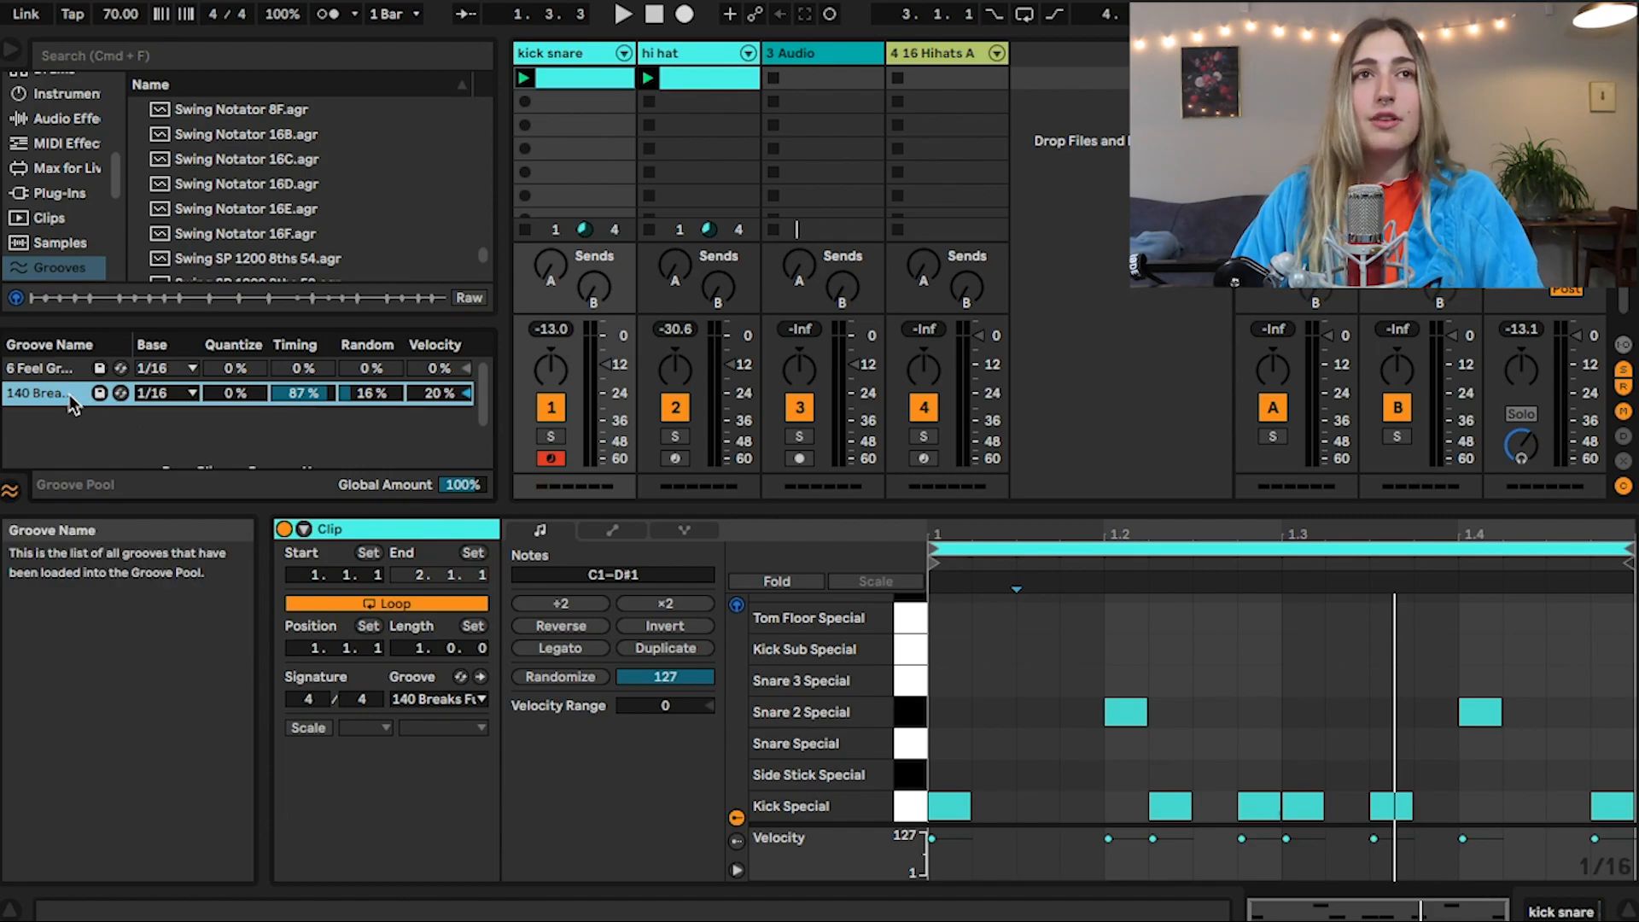
drag(70, 405, 60, 419)
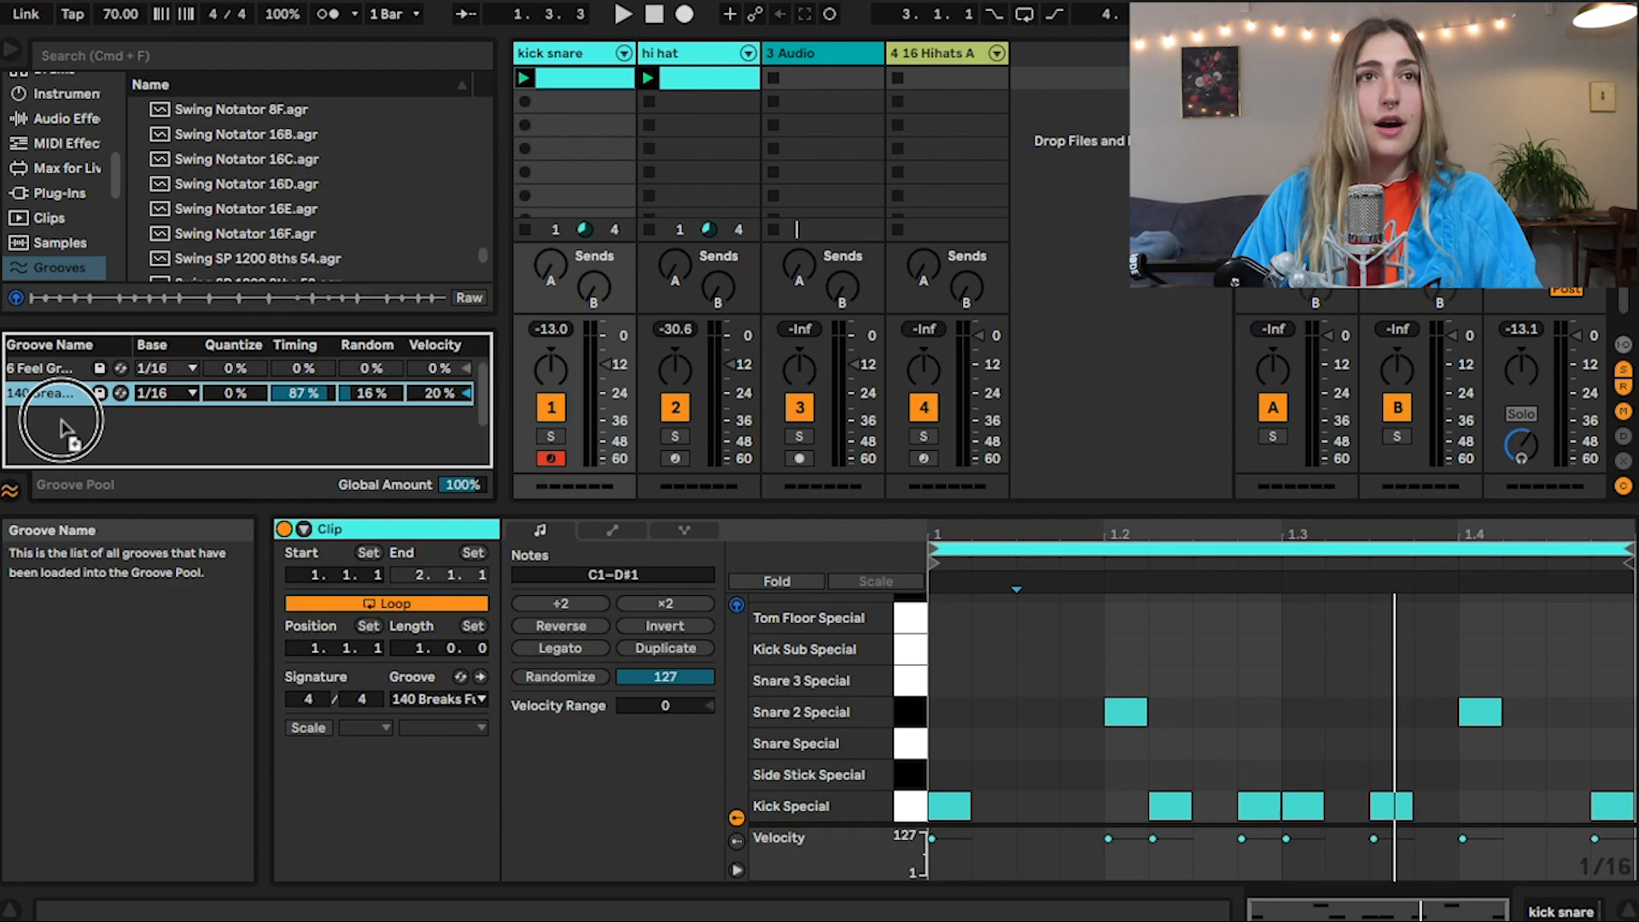
drag(62, 426, 59, 419)
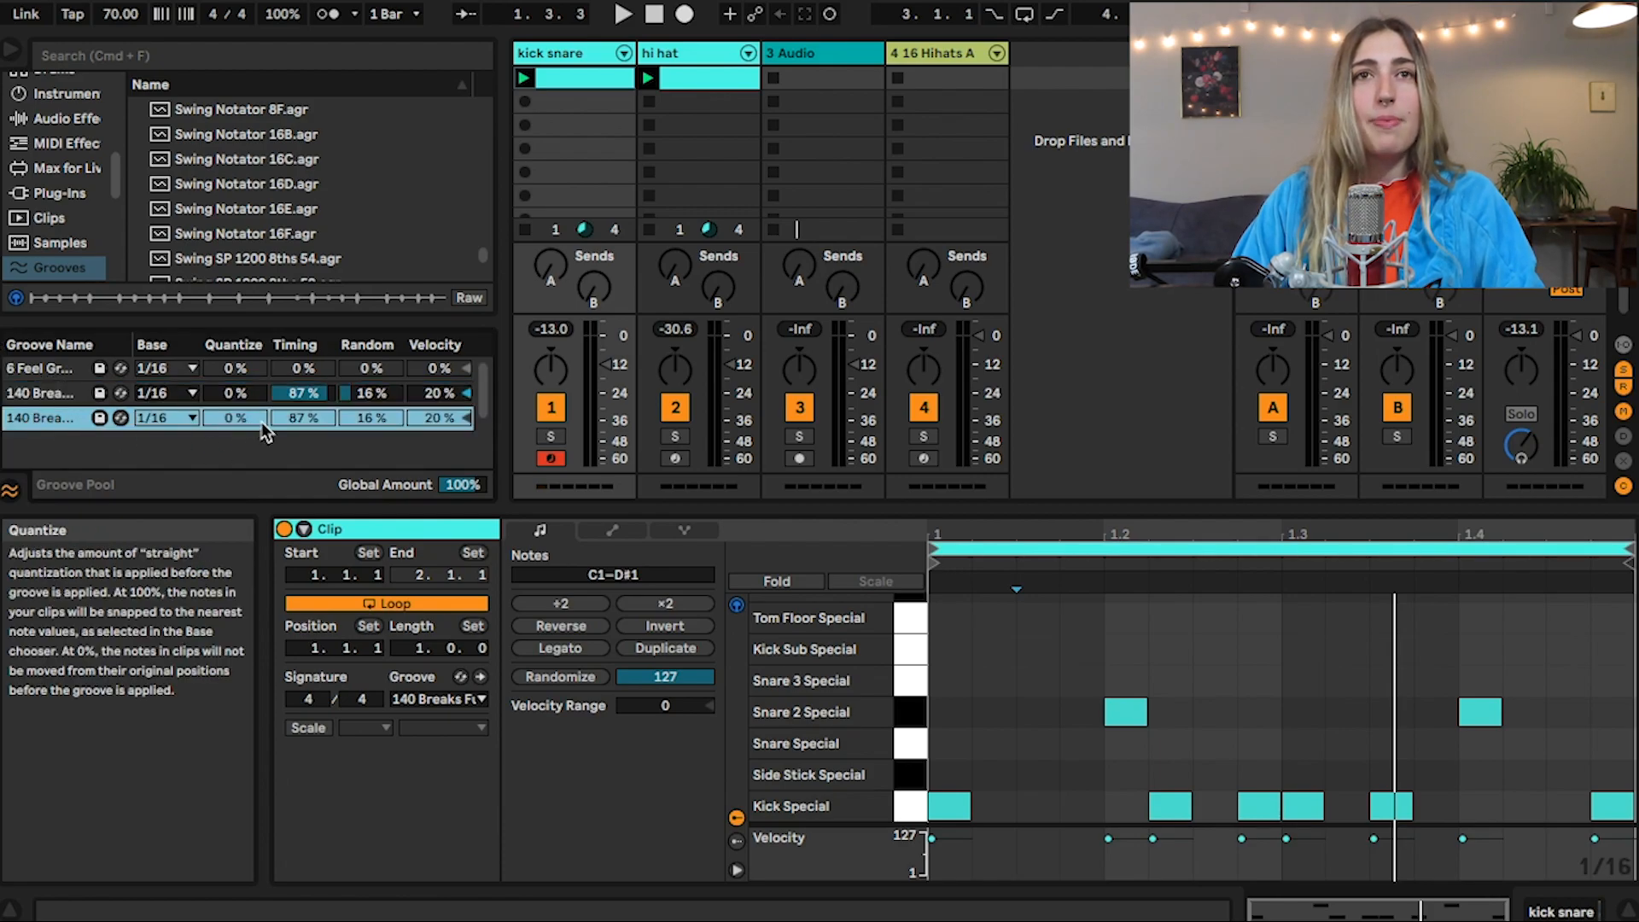
click(435, 698)
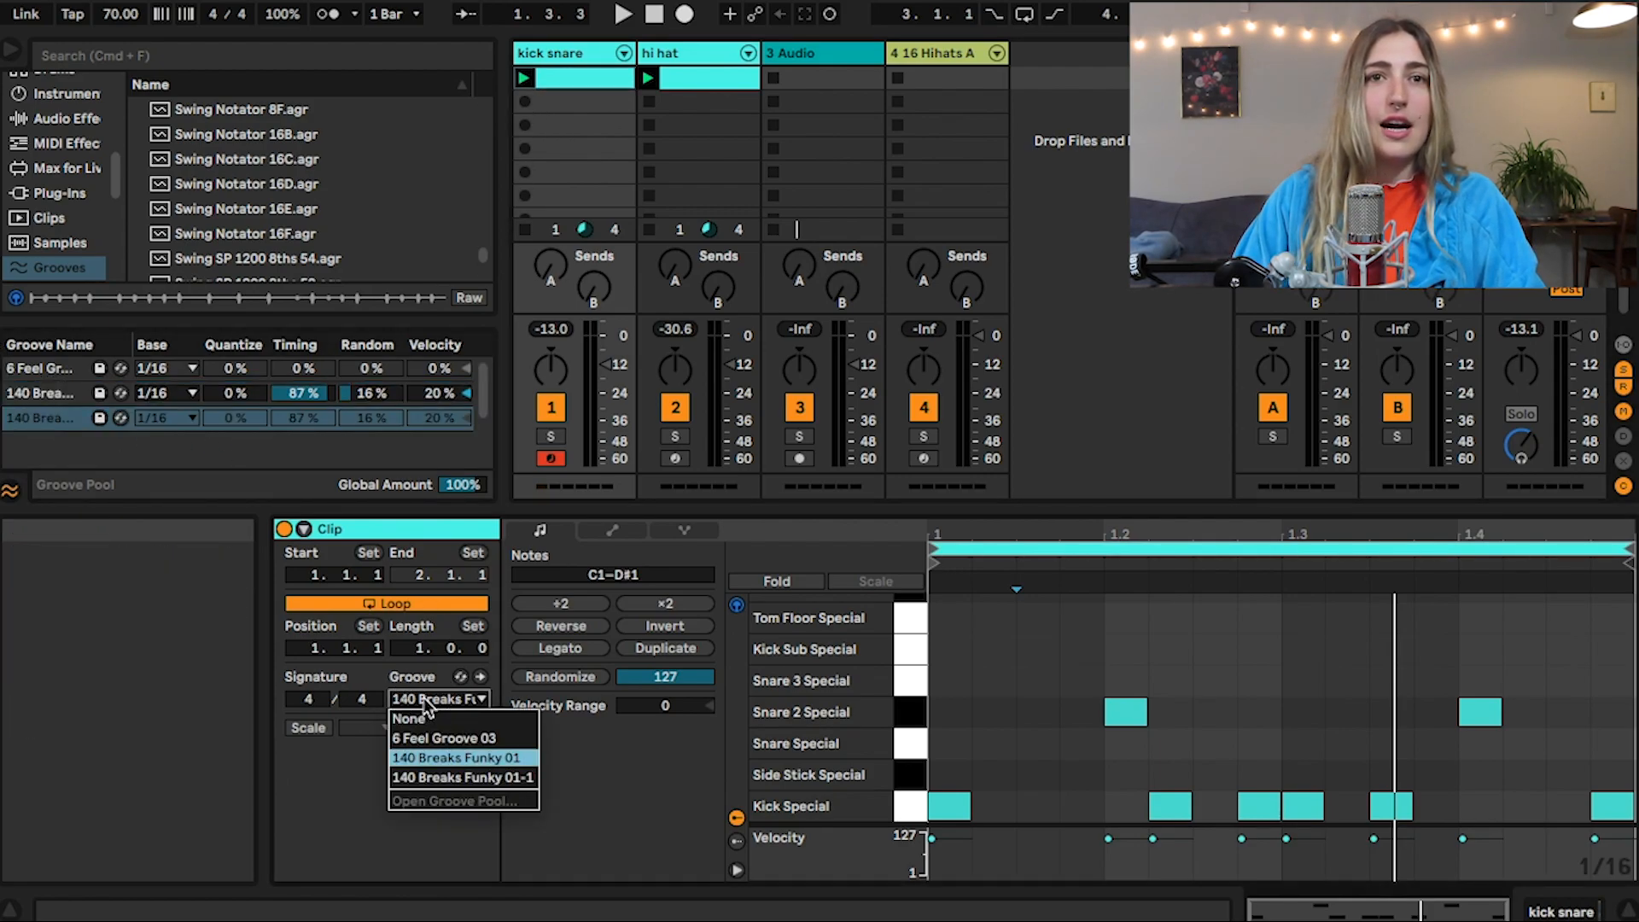
click(428, 783)
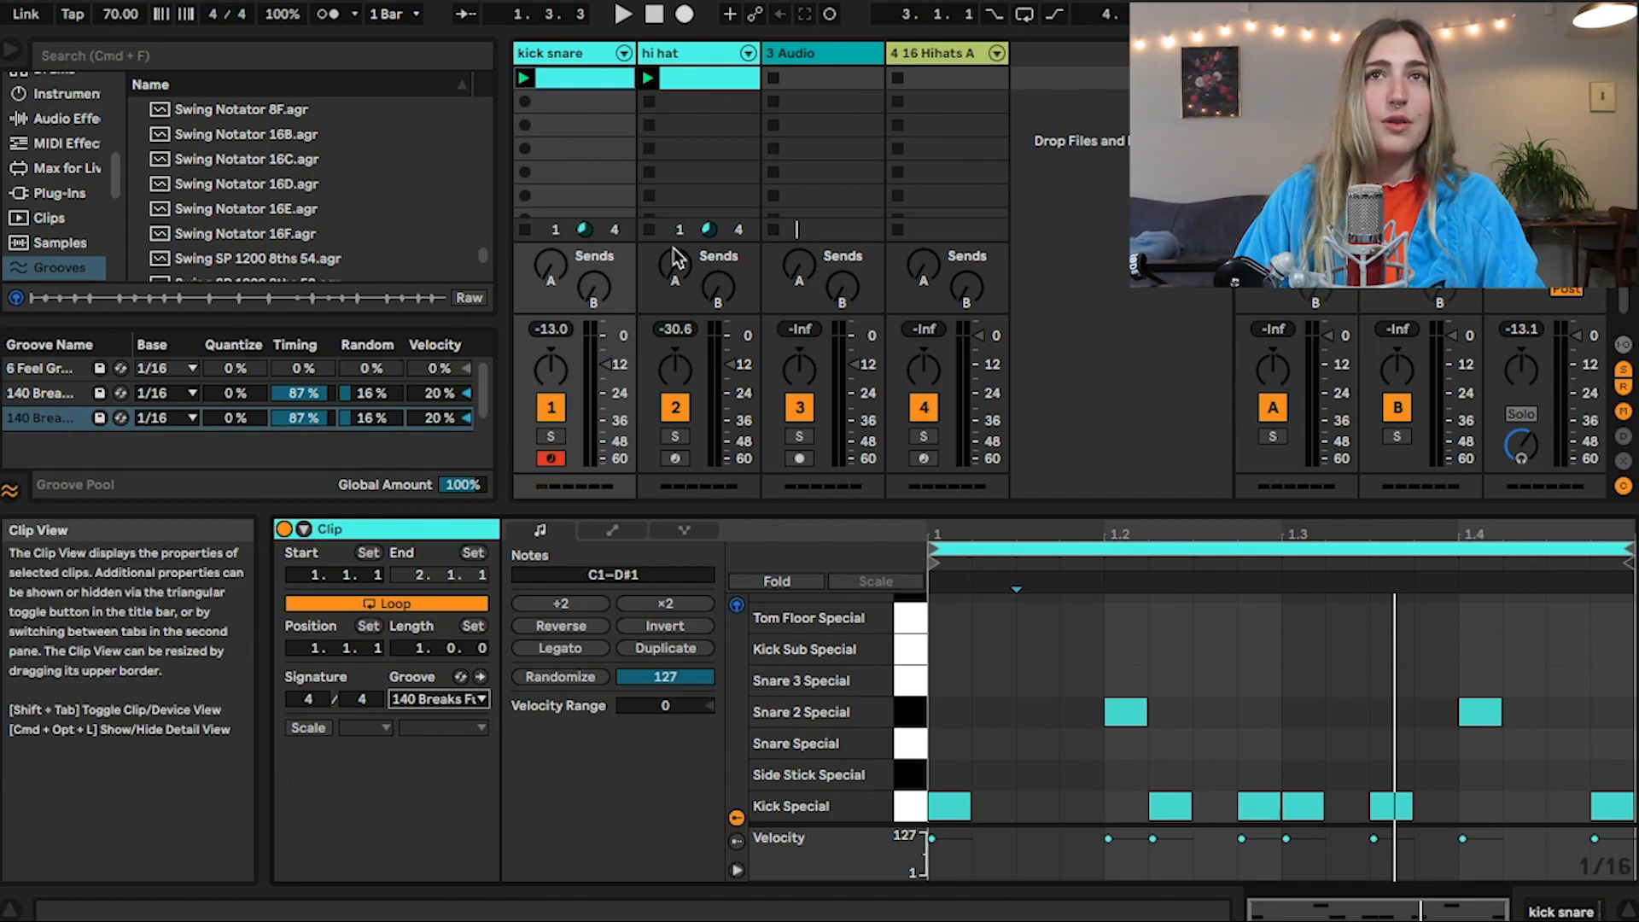
Compare the hi hat and kick snare clips, set the 140 Breaks Funky 01-1 groove's Timing to 28% and play the result
click(696, 79)
click(576, 78)
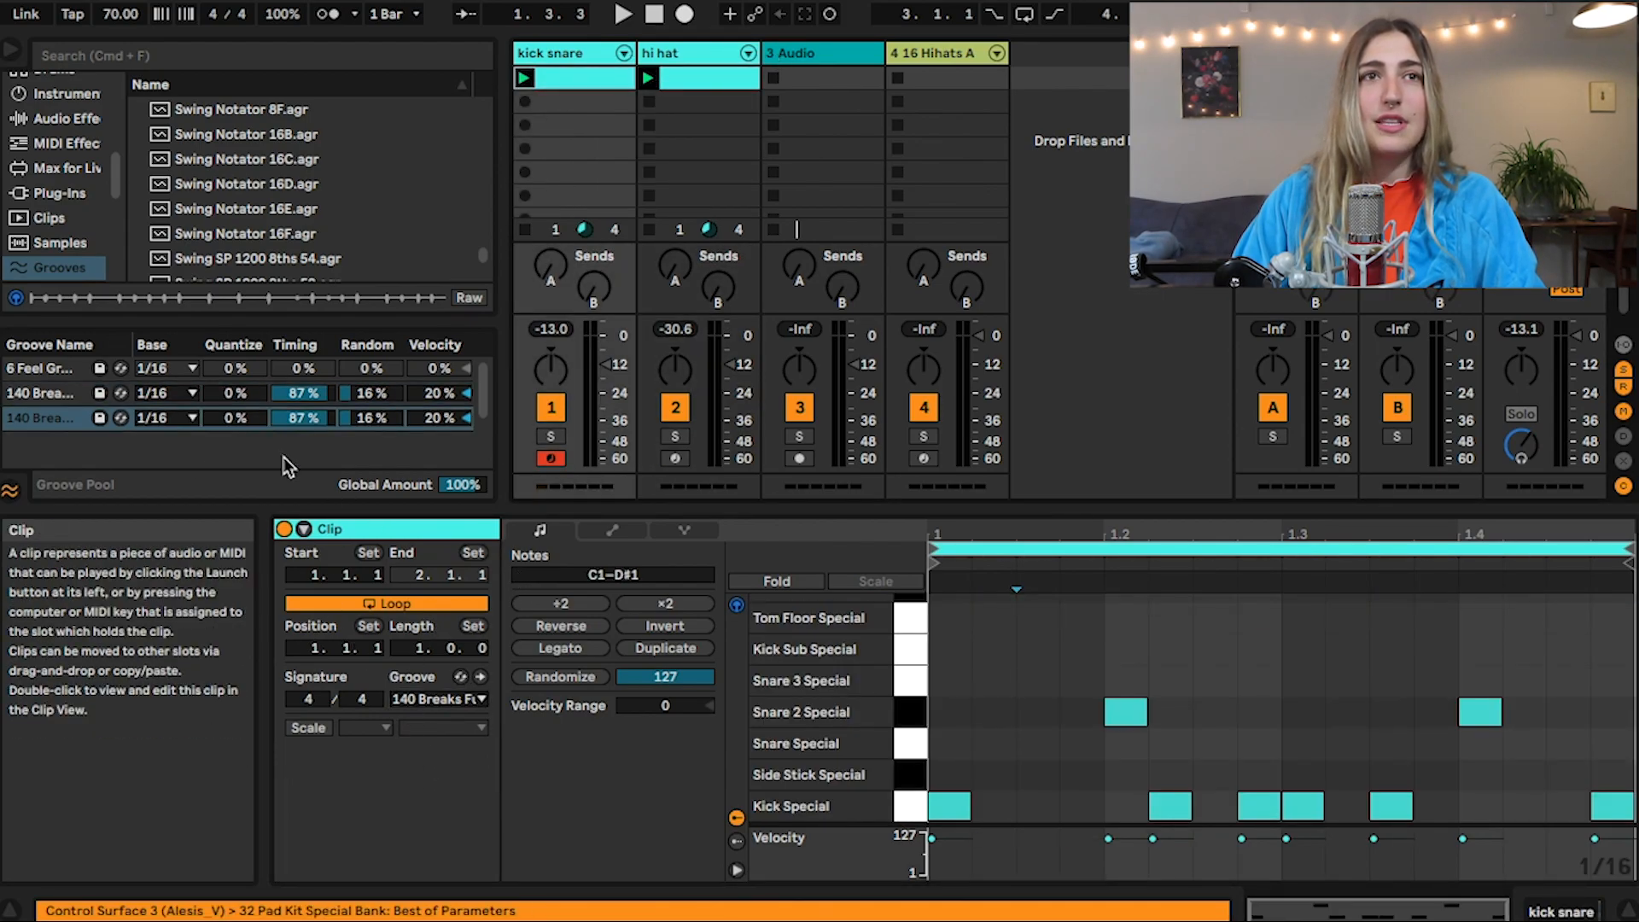
mouse_move(303, 417)
mouse_down()
mouse_move(303, 453)
mouse_move(319, 413)
mouse_up()
key(space)
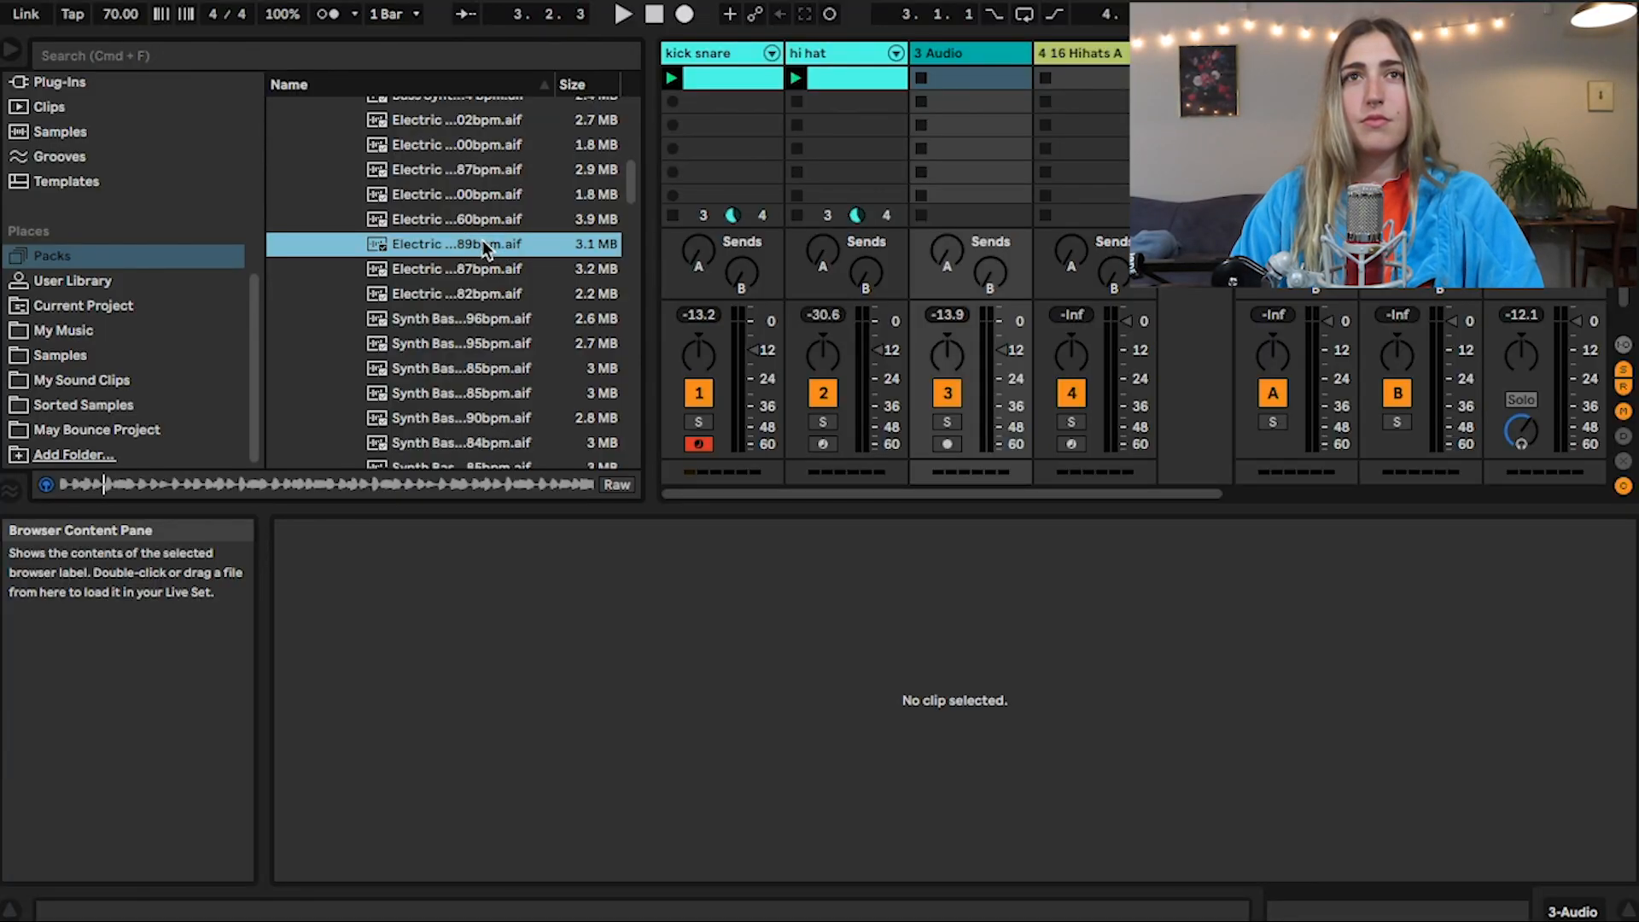
Load the Electric Bass Line E_89bpm loop into the audio track's first clip slot and launch it
drag(463, 244, 964, 80)
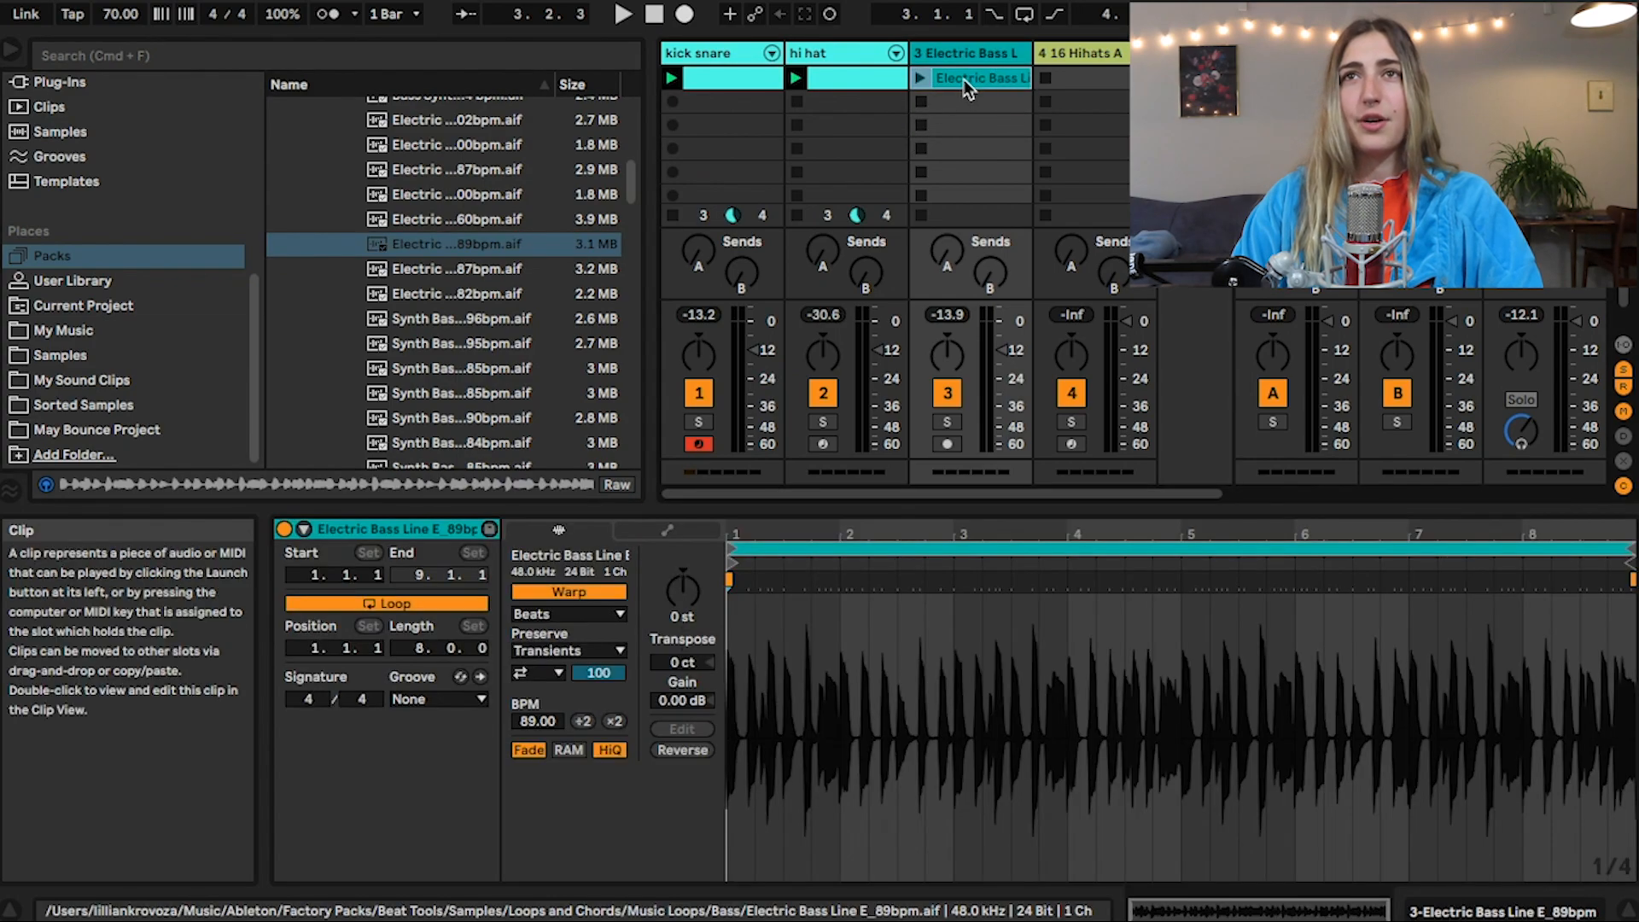
click(918, 79)
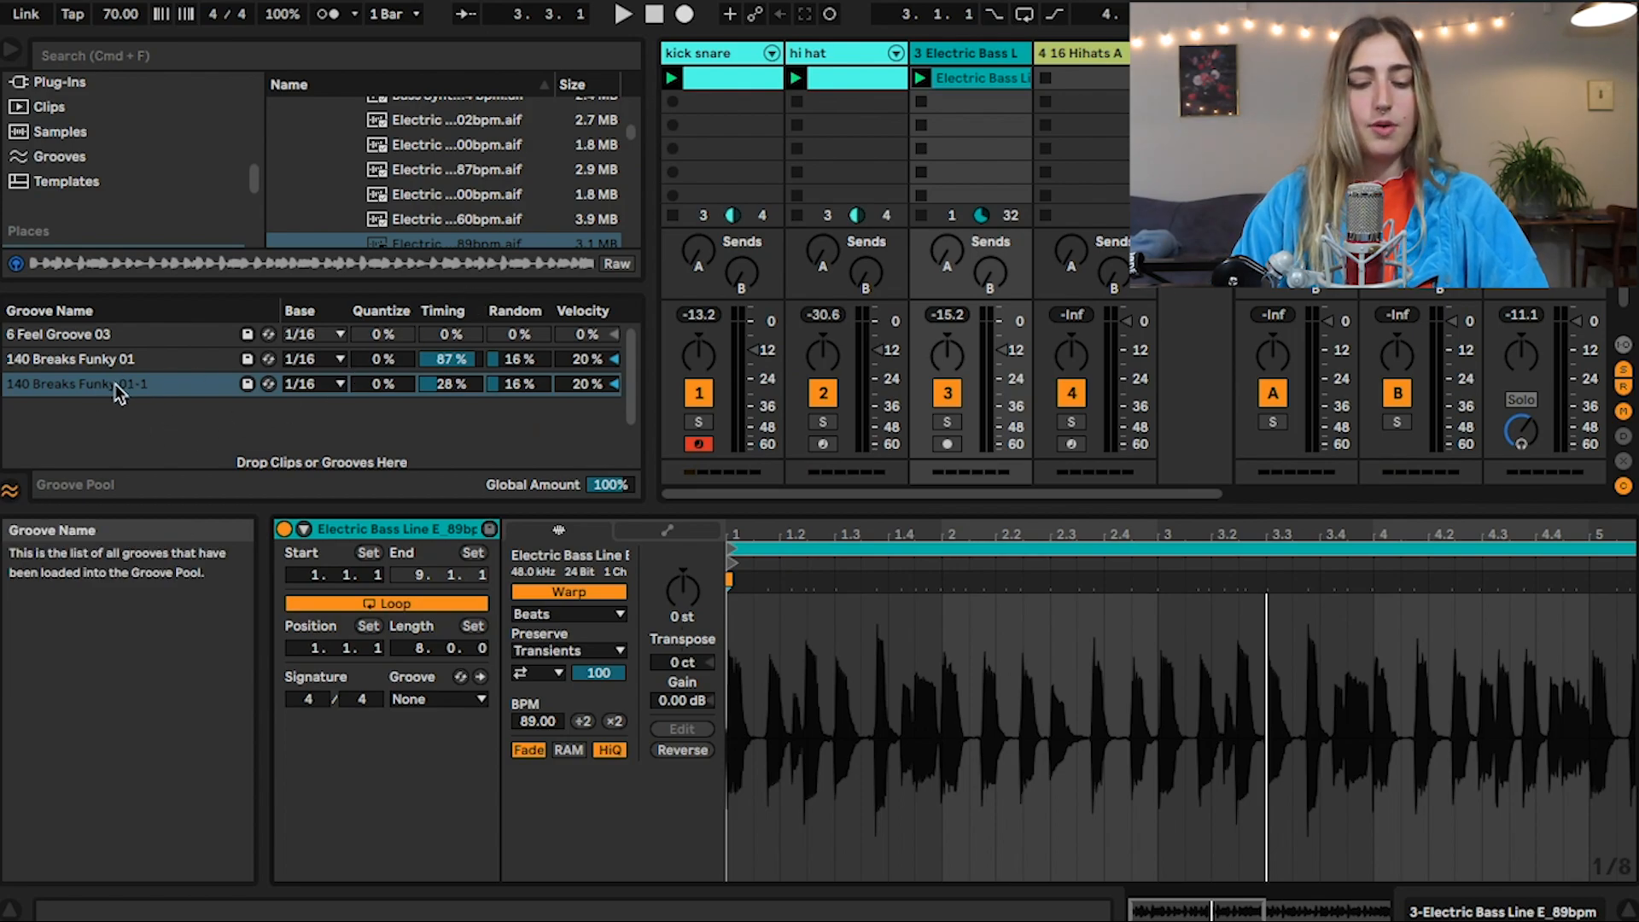
Duplicate the 140 Breaks Funky 01-1 groove and assign the copy, 140 Breaks Funky 01-2, to the bass clip
drag(114, 382, 115, 425)
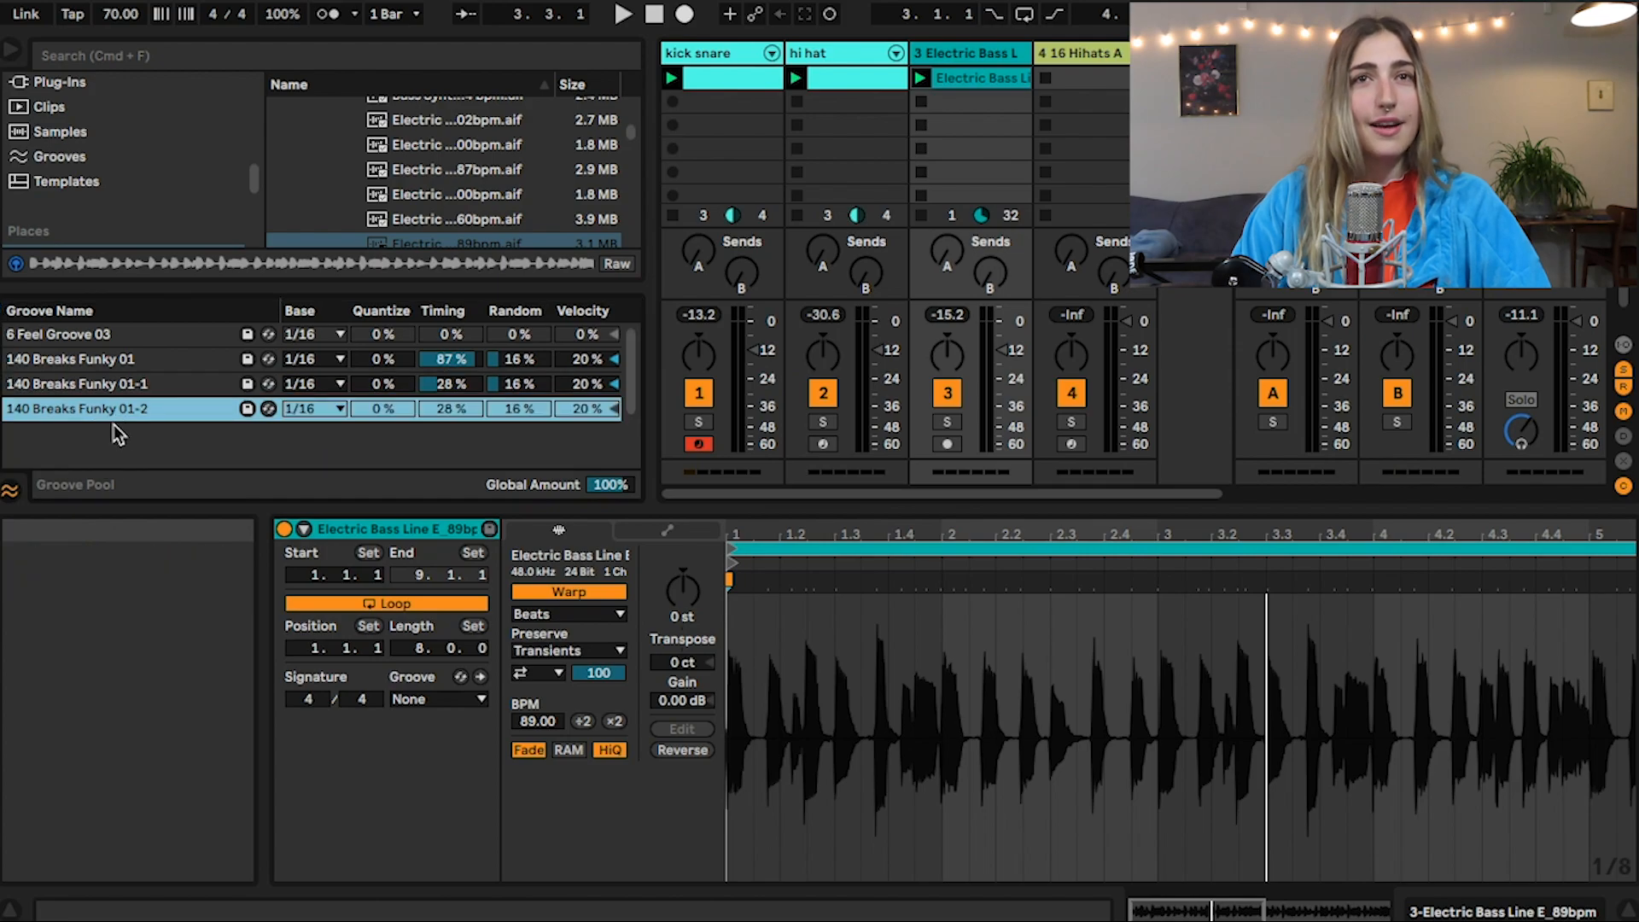
click(451, 697)
click(428, 802)
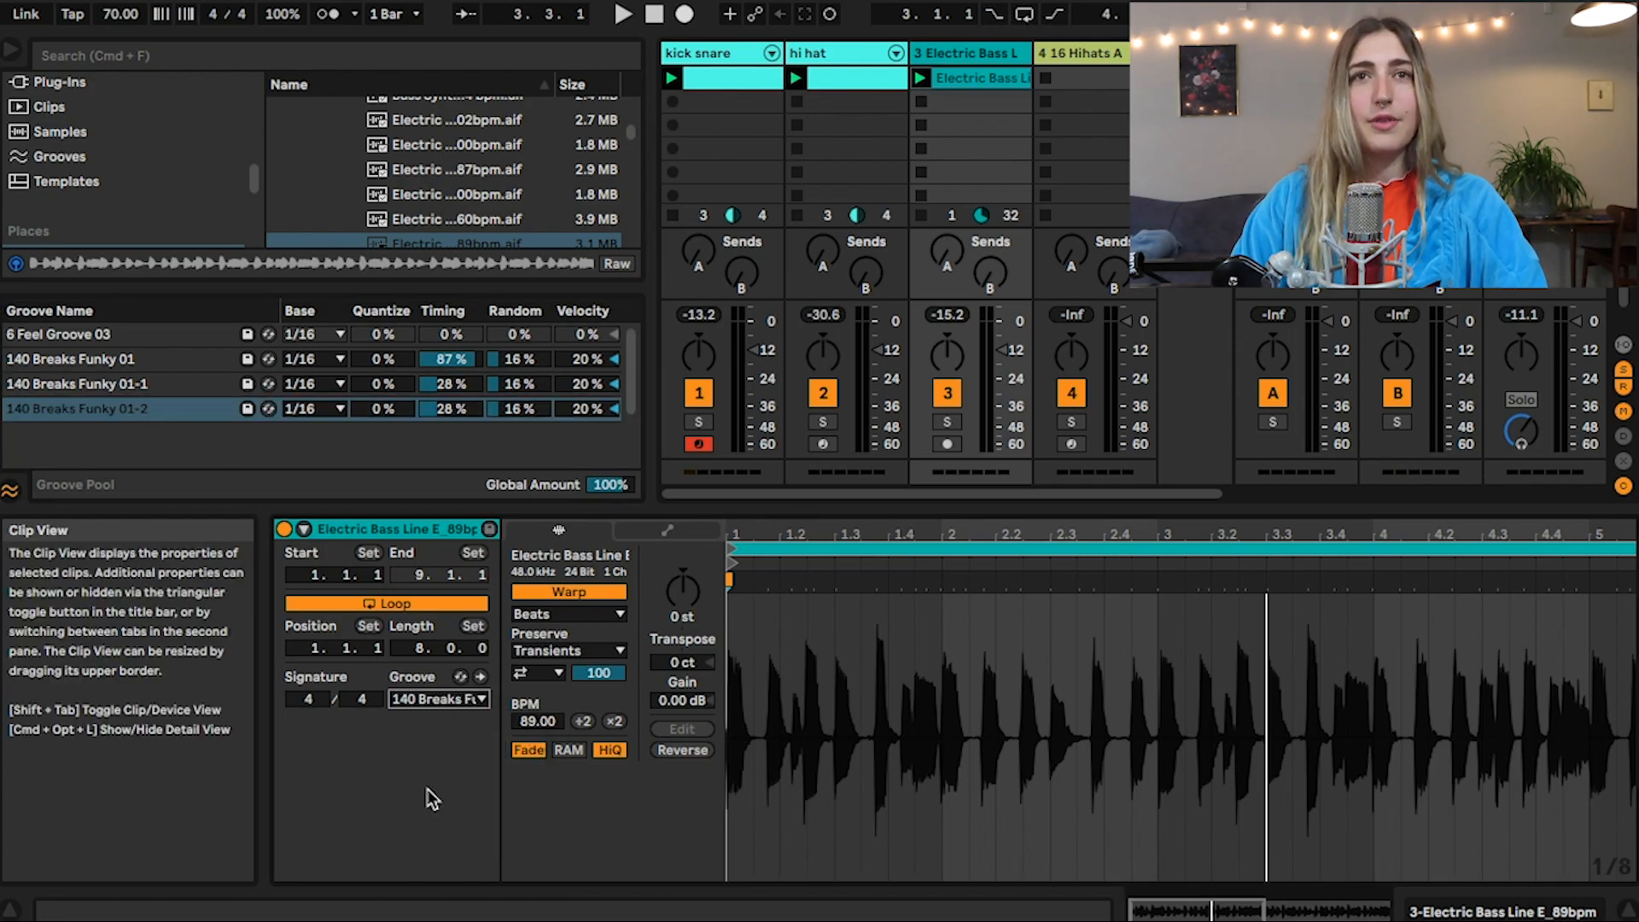
Set the 140 Breaks Funky 01-2 groove's Timing to 100% and Random to 32%, and listen to the result
drag(449, 414, 450, 408)
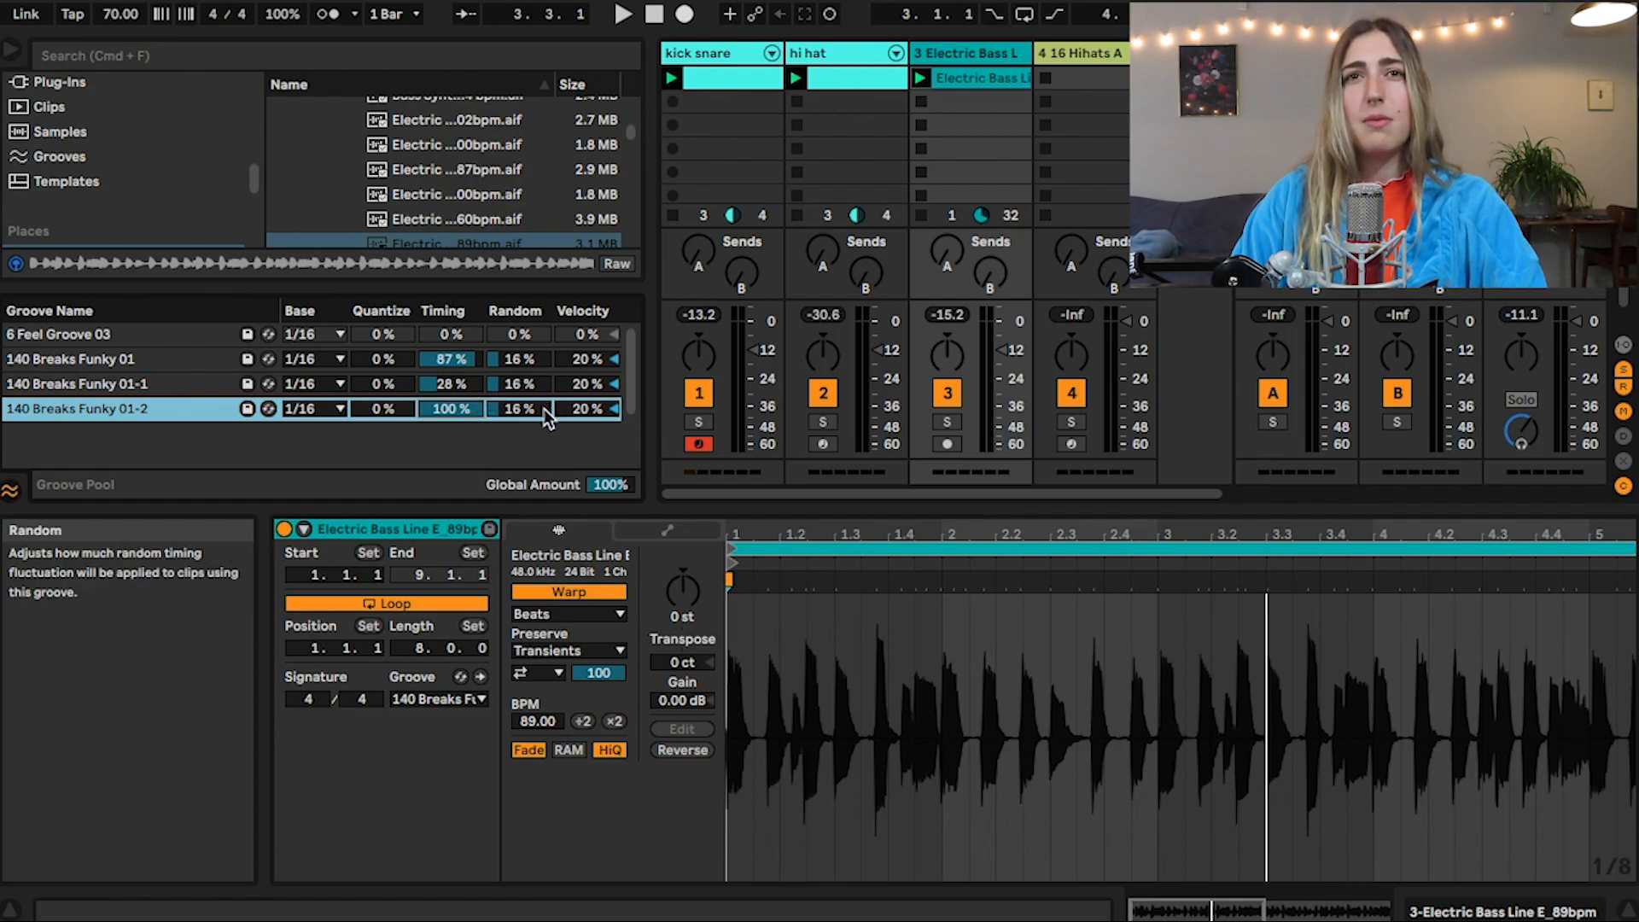
key(space)
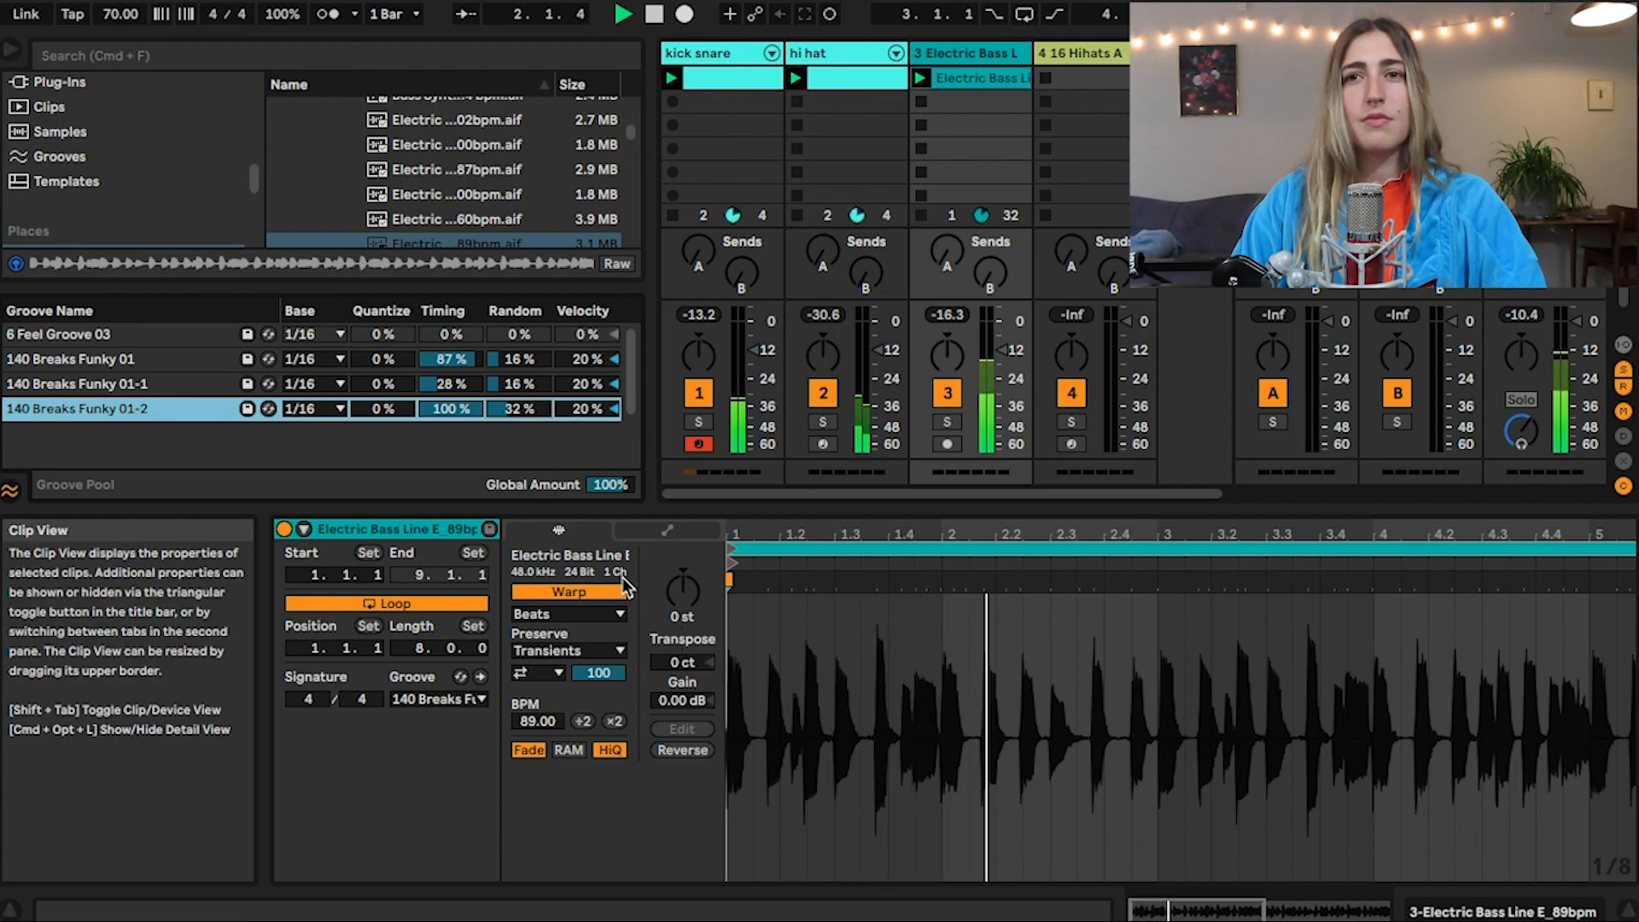
key(space)
Set the bass clip's warp mode to Complex and play it with the drums
click(546, 613)
click(545, 712)
key(space)
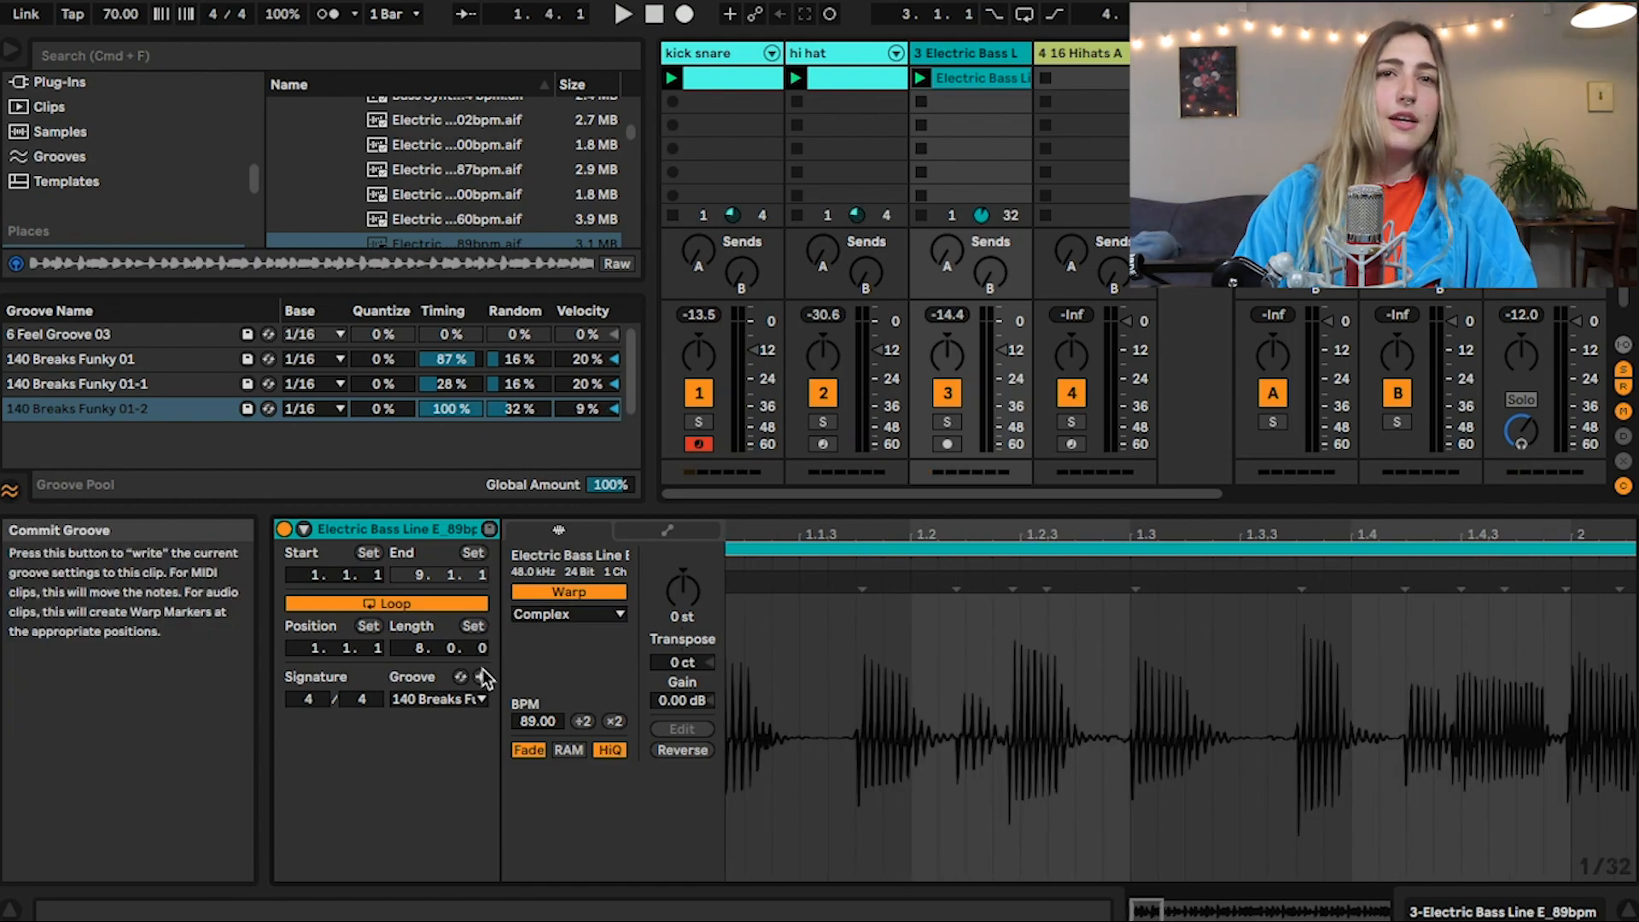
Commit the groove to the bass clip, and undo and redo the commit to compare the waveform with and without warp markers
click(482, 676)
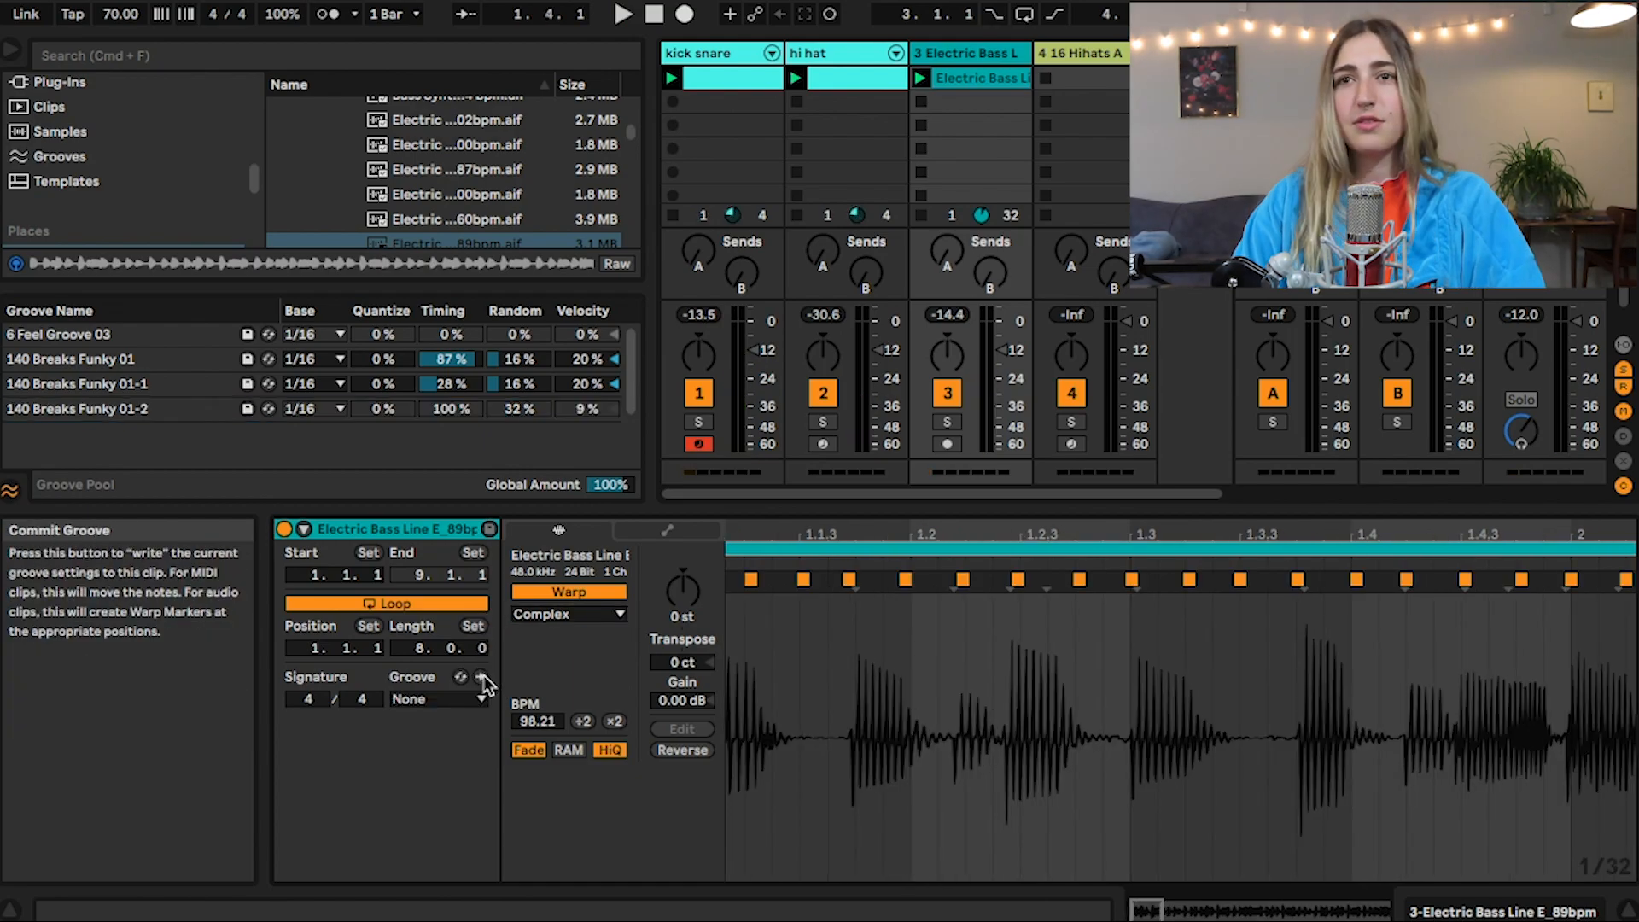
key(super+z)
key(super+shift+z)
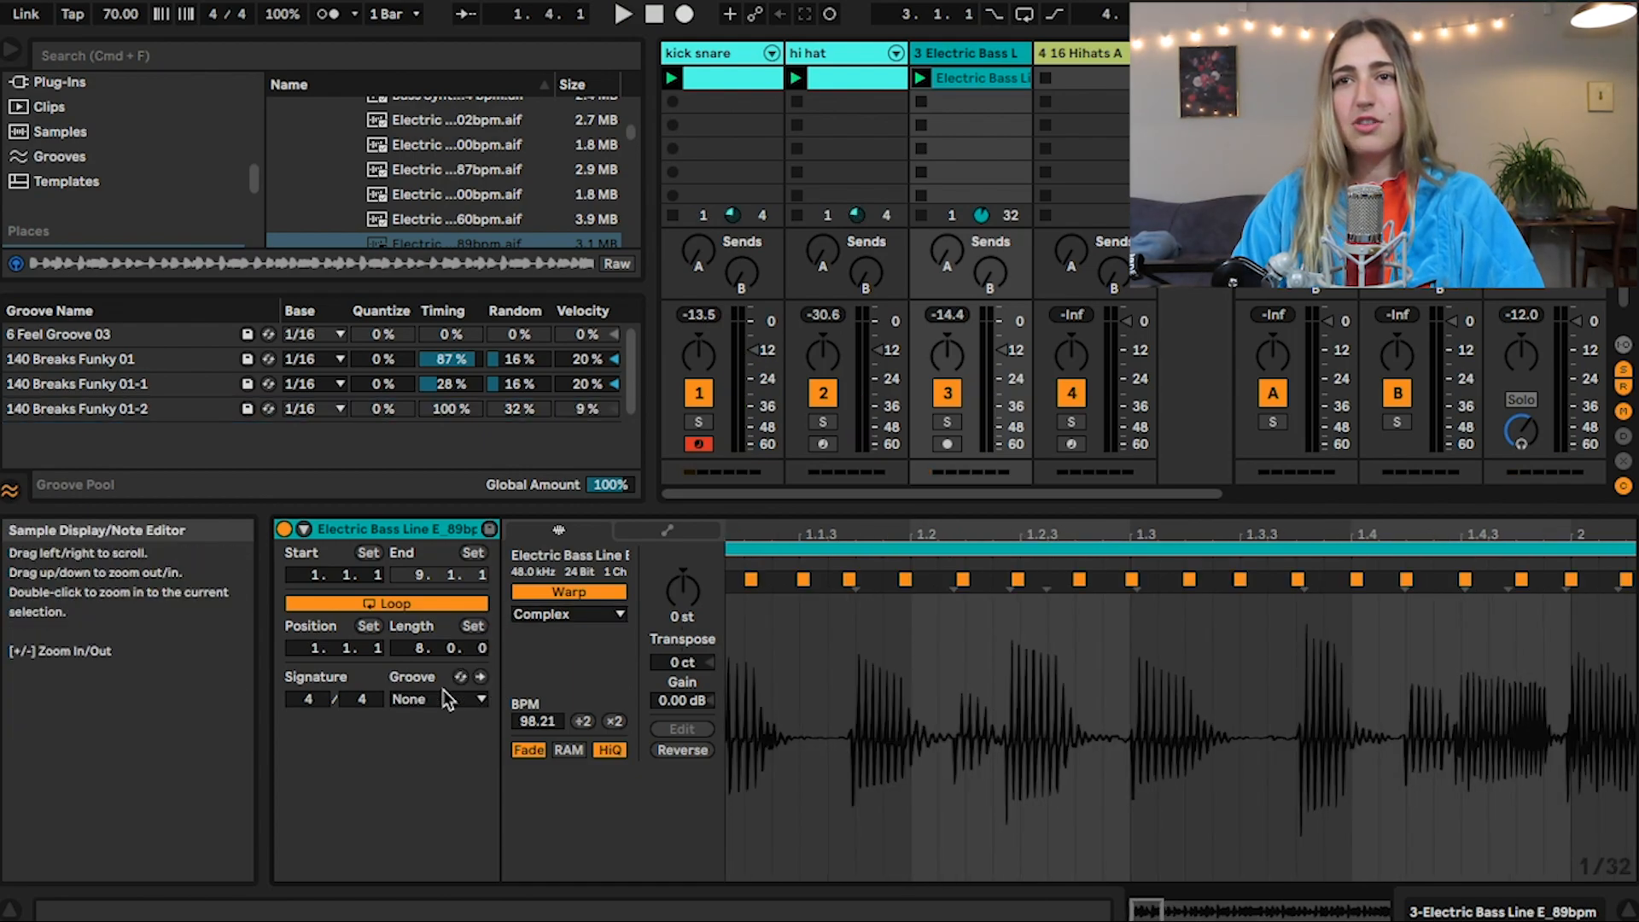
key(super+z)
key(super+shift+z)
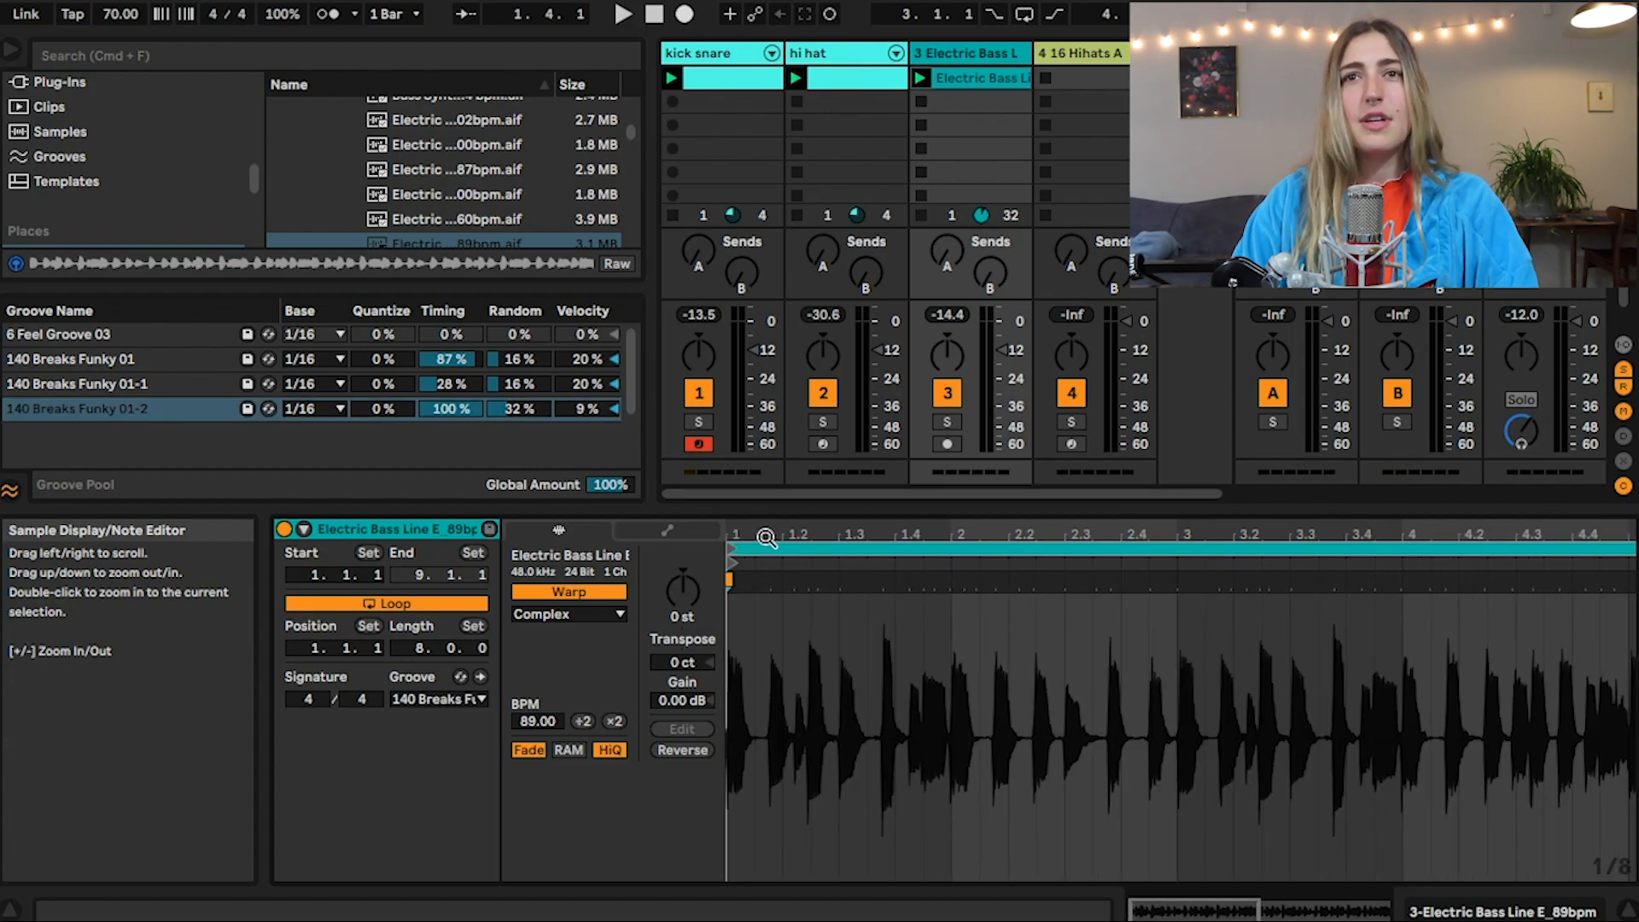
Draw five consecutive hh_classic notes from the start of the 16 Hihats track's clip
drag(760, 508, 739, 706)
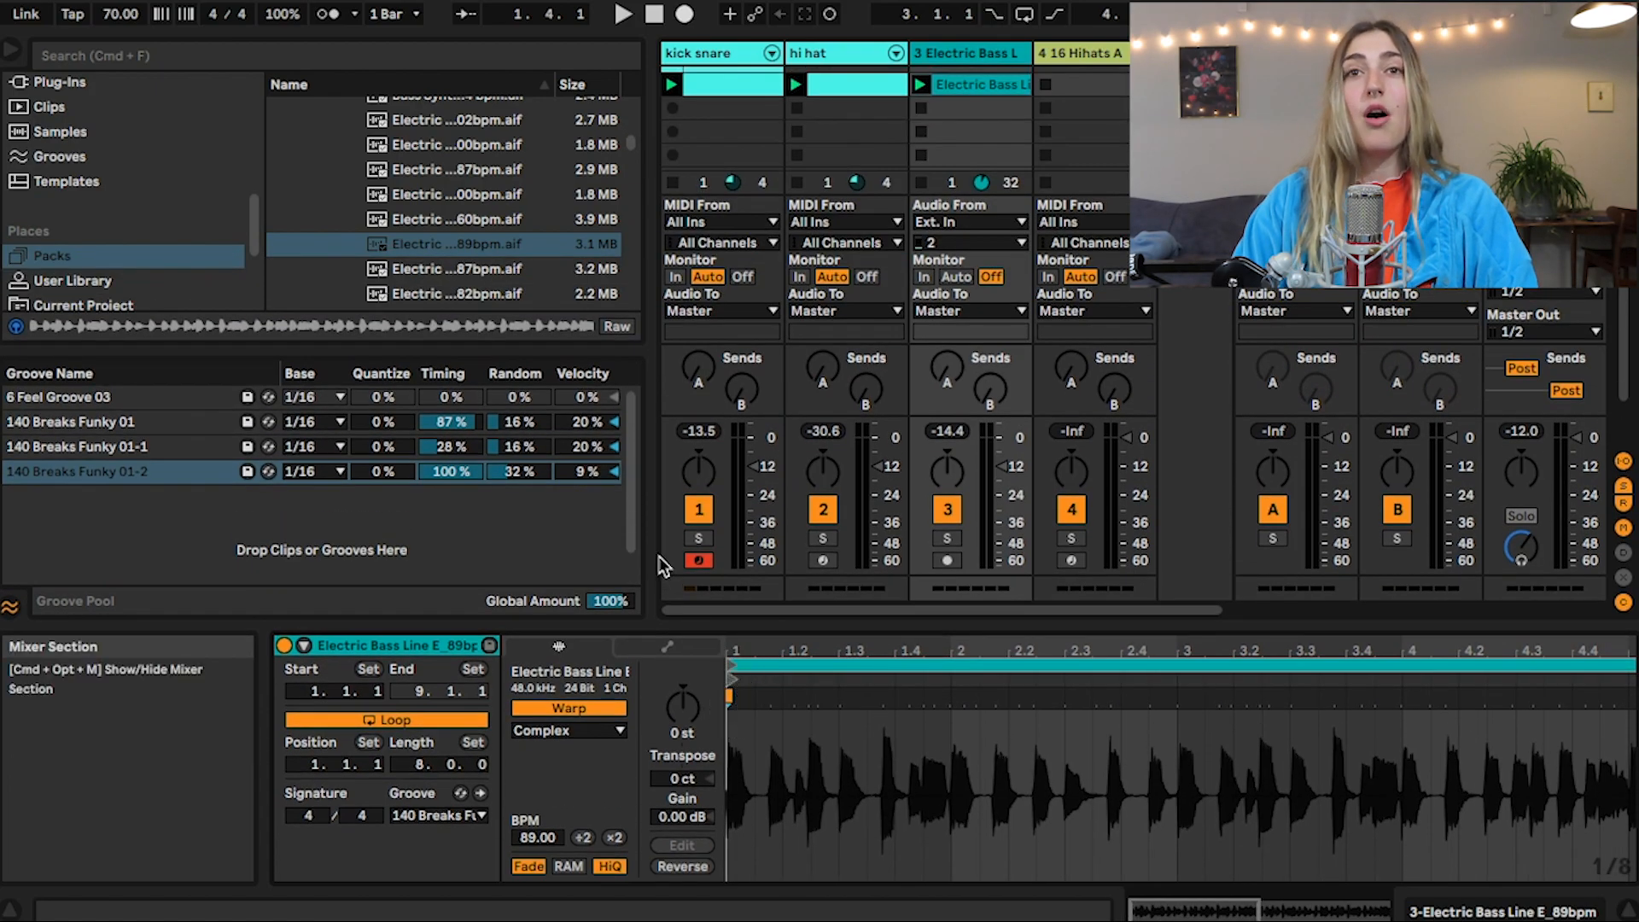
drag(655, 550, 535, 546)
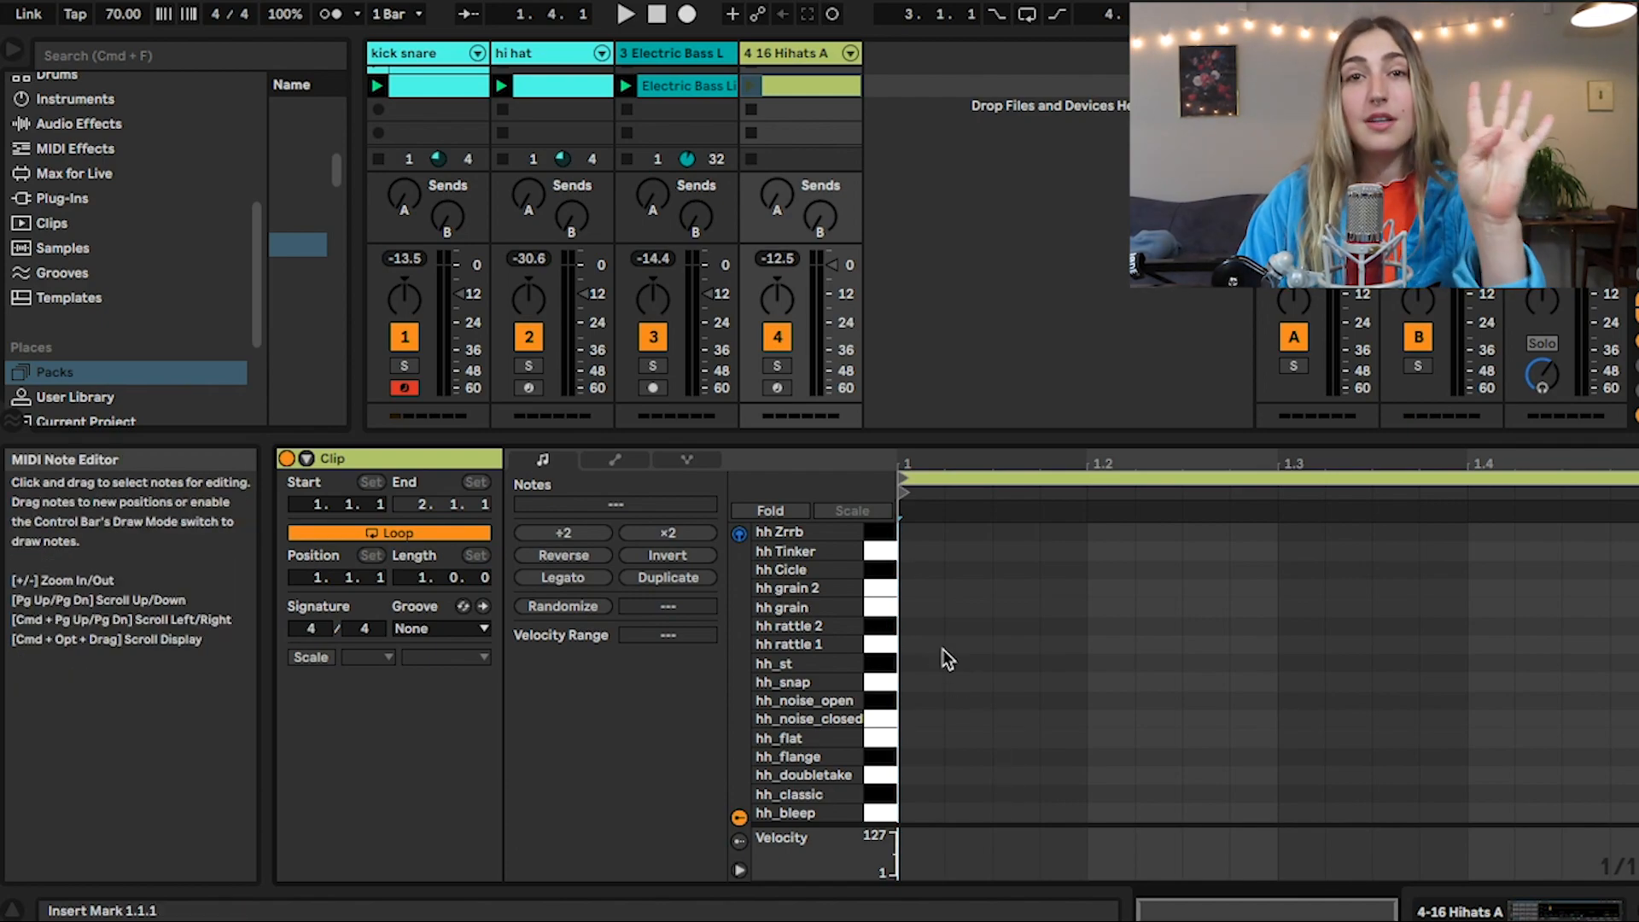
key(b)
drag(921, 795, 1110, 795)
key(b)
Compress the five hh_classic notes to fit between 1.1 and 1.2, and duplicate the group three times to fill the bar
drag(910, 772, 1135, 811)
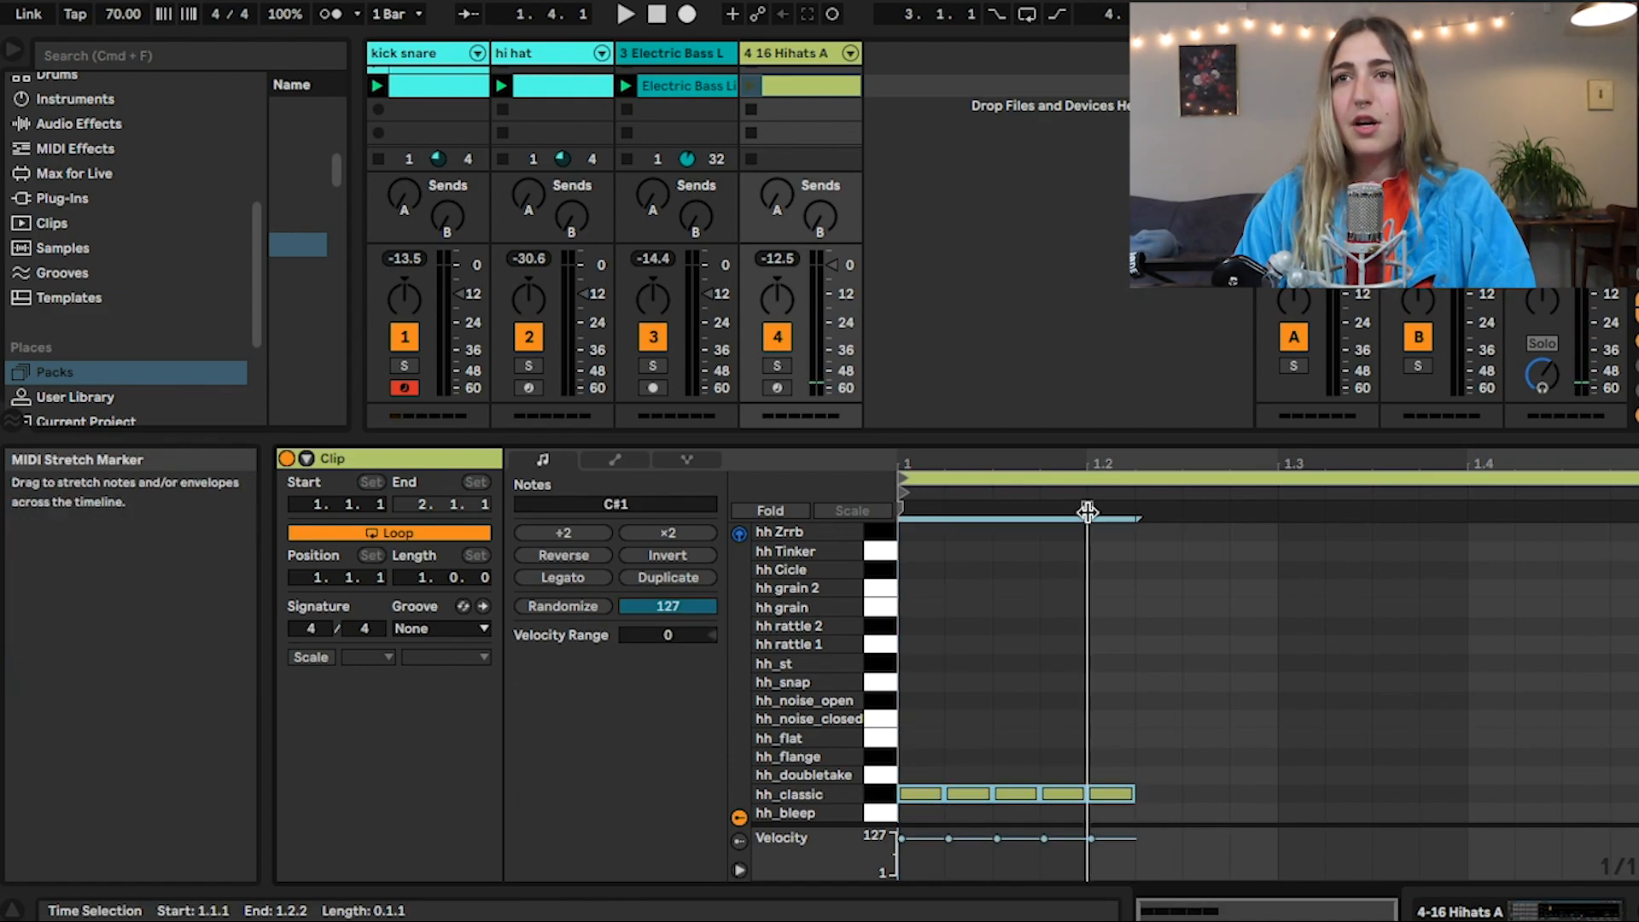
mouse_move(1085, 512)
mouse_down()
mouse_move(1449, 517)
mouse_move(1086, 540)
mouse_move(1088, 508)
mouse_move(1135, 510)
mouse_move(1086, 510)
mouse_up()
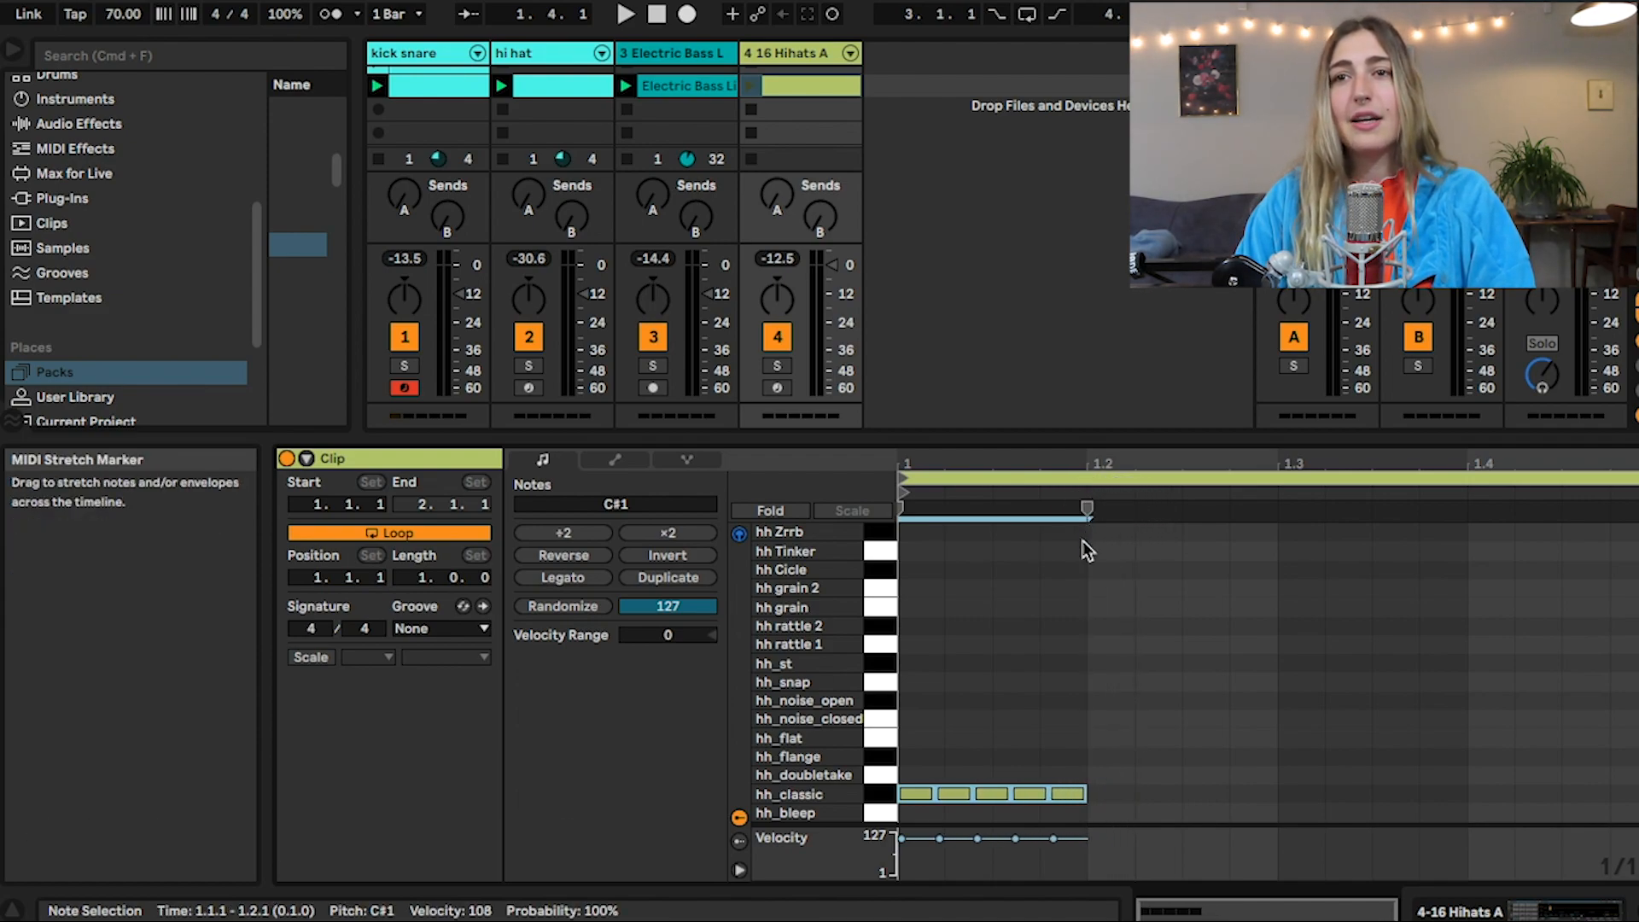
mouse_move(905, 779)
mouse_down()
mouse_move(1095, 802)
mouse_move(1082, 818)
mouse_up()
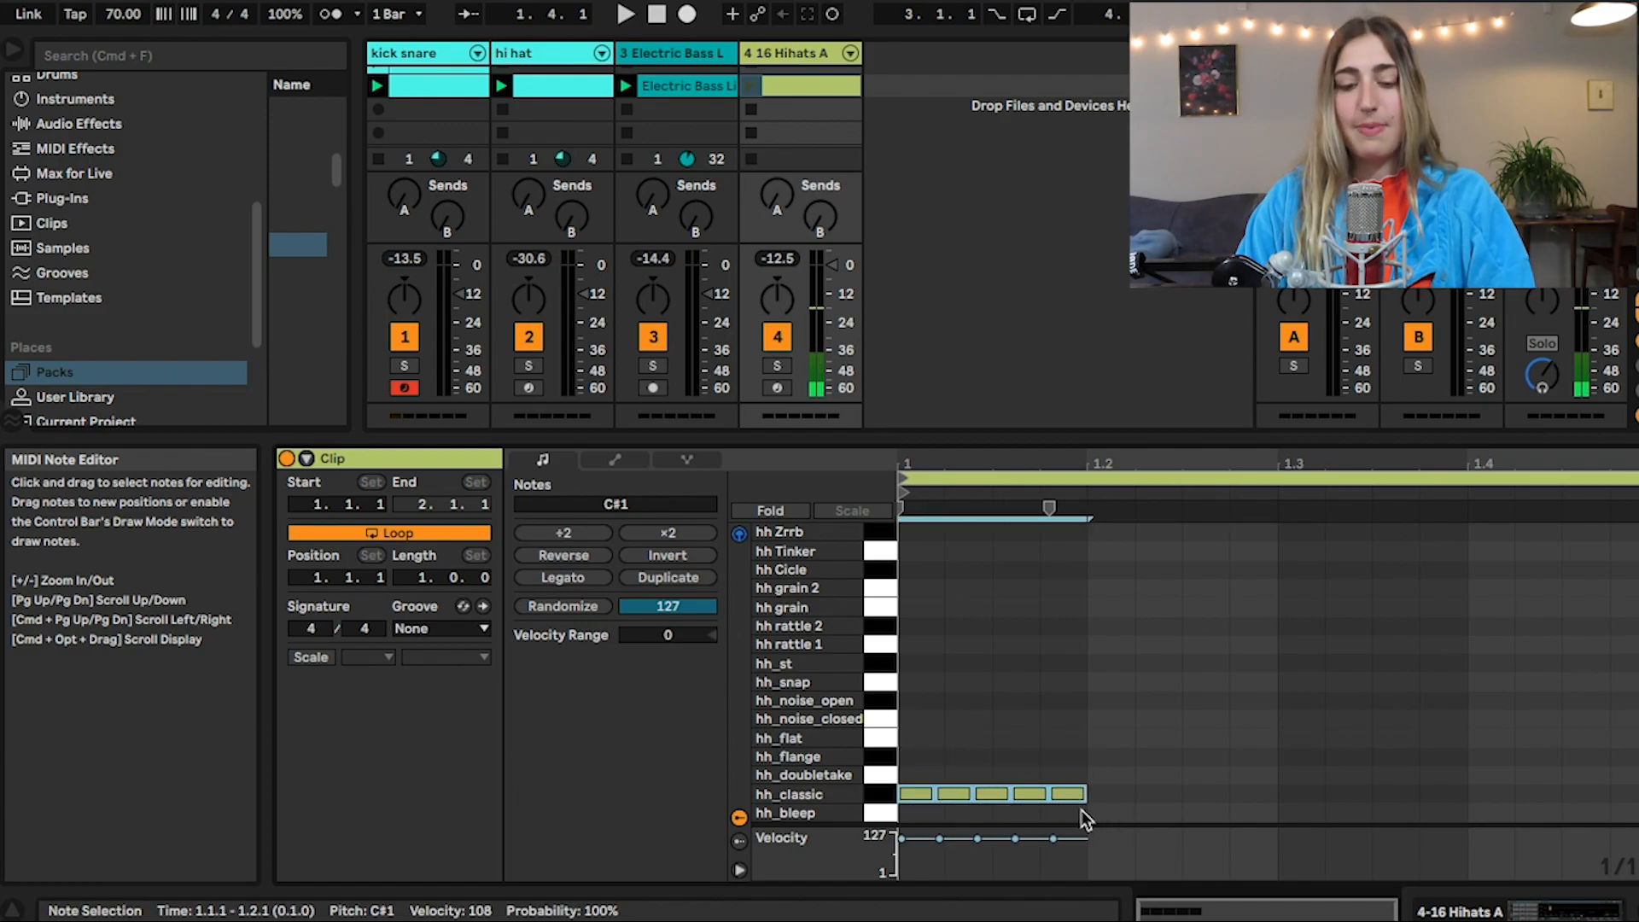
key(super+d)
key(super+d)
key(super+d)
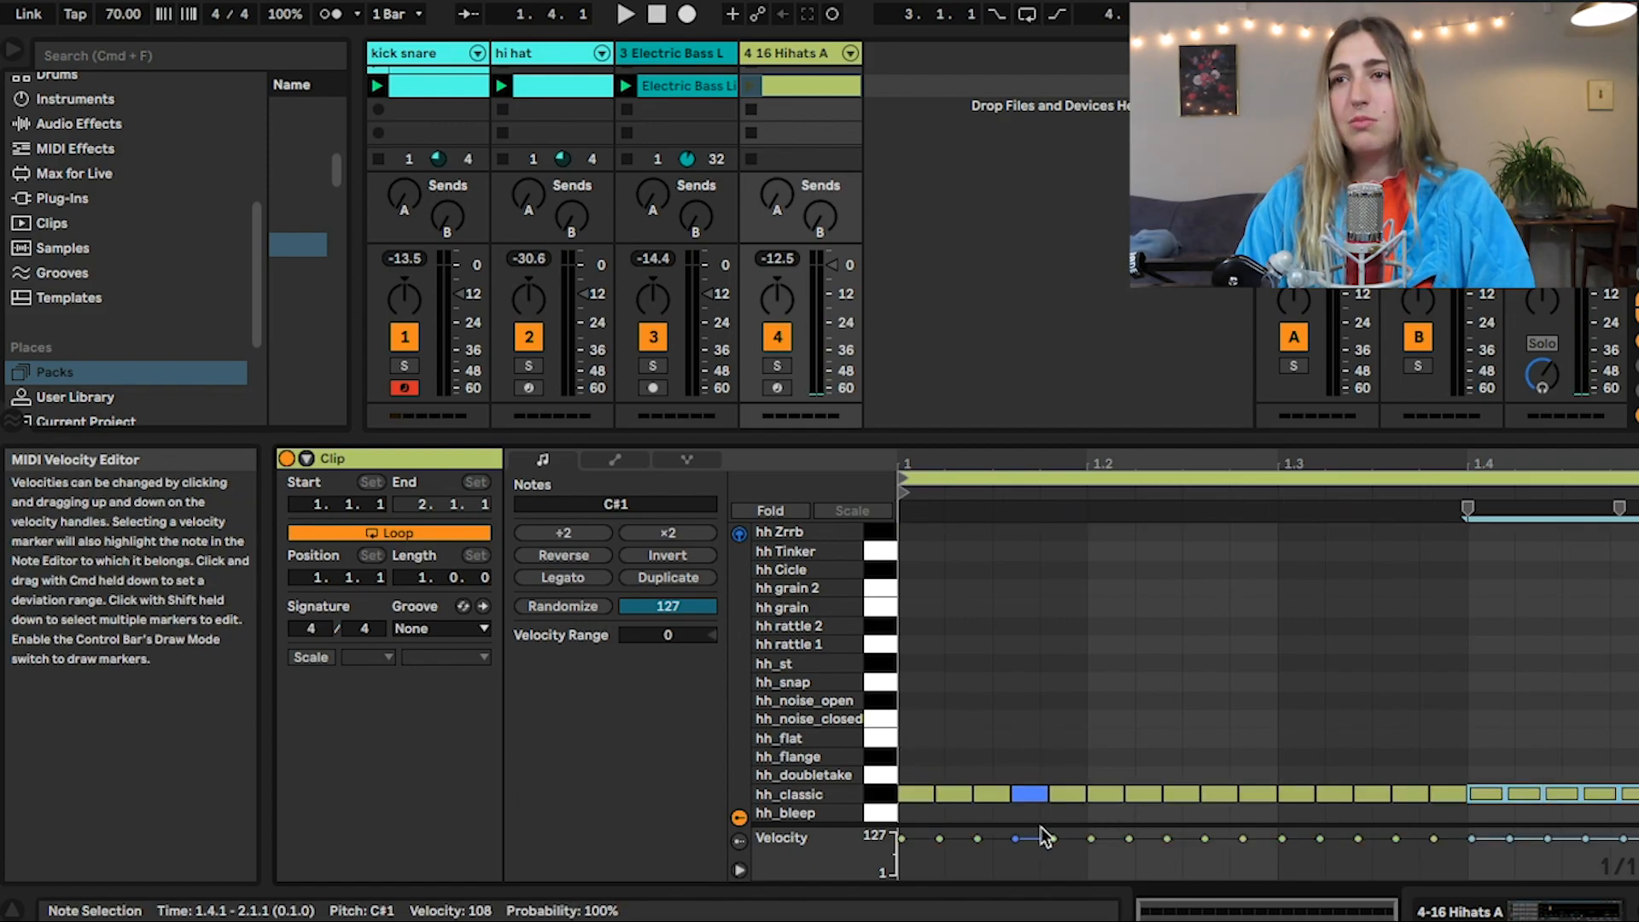
Lower the velocities of the second and fourth hh_classic notes, raise the fifth, and duplicate the five-note group across the bar
click(1219, 676)
click(954, 793)
drag(1025, 793, 1068, 780)
click(1067, 794)
drag(1068, 763, 873, 820)
key(super+d)
key(super+d)
key(super+d)
key(super+d)
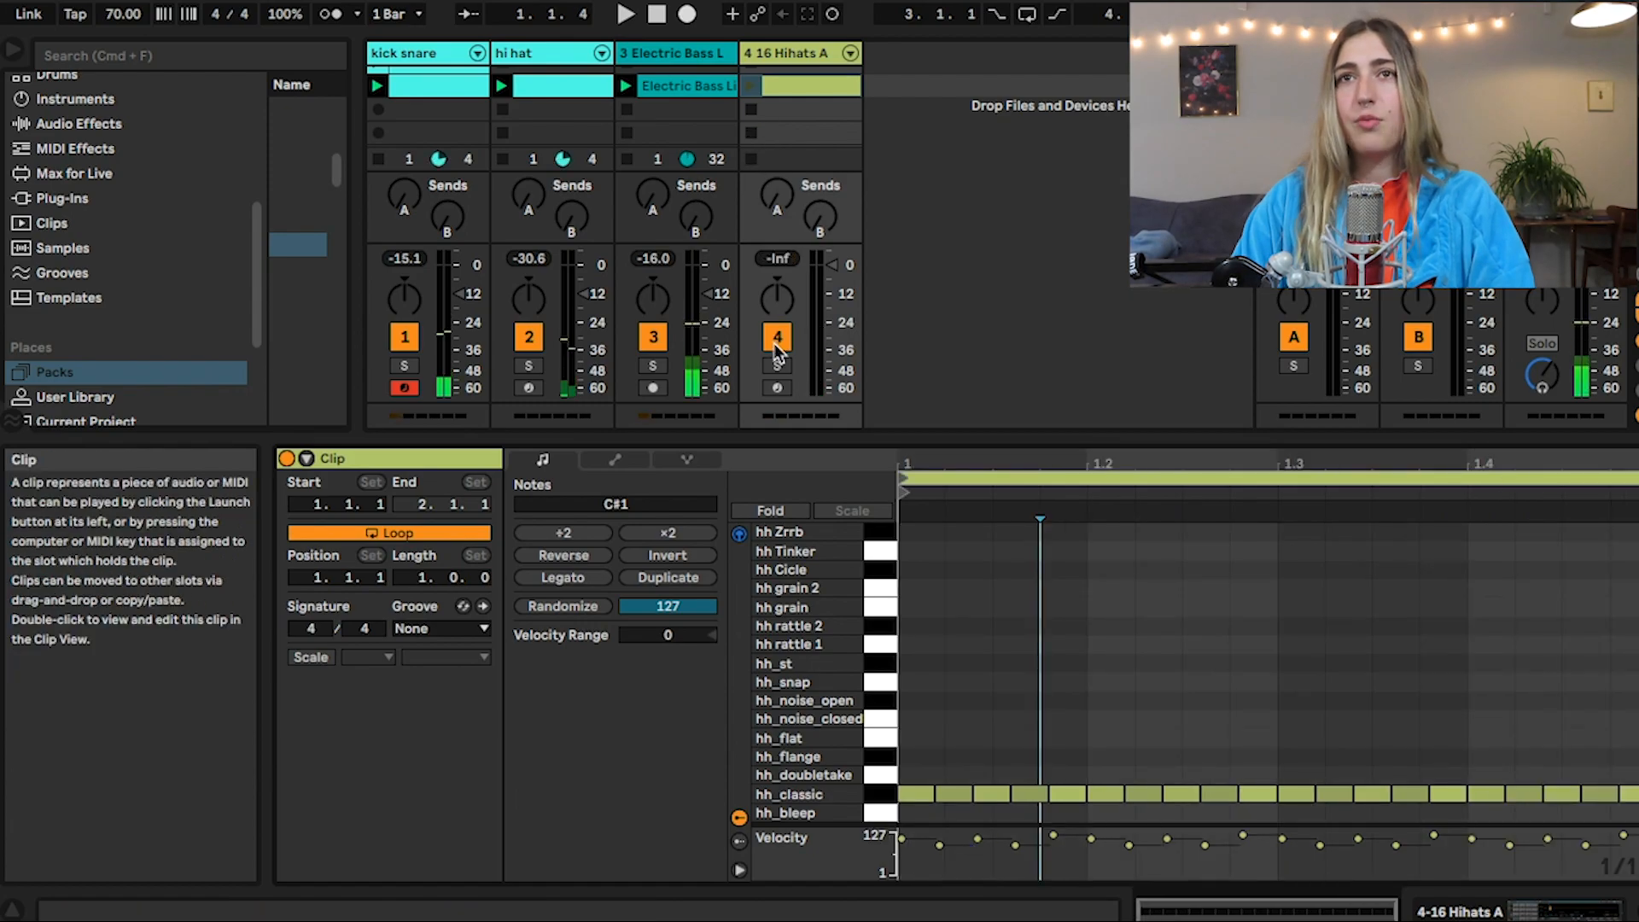
Solo the 16 Hihats track, launch its clip, and solo the kick snare track to hear both together
click(777, 365)
click(751, 86)
super+click(410, 367)
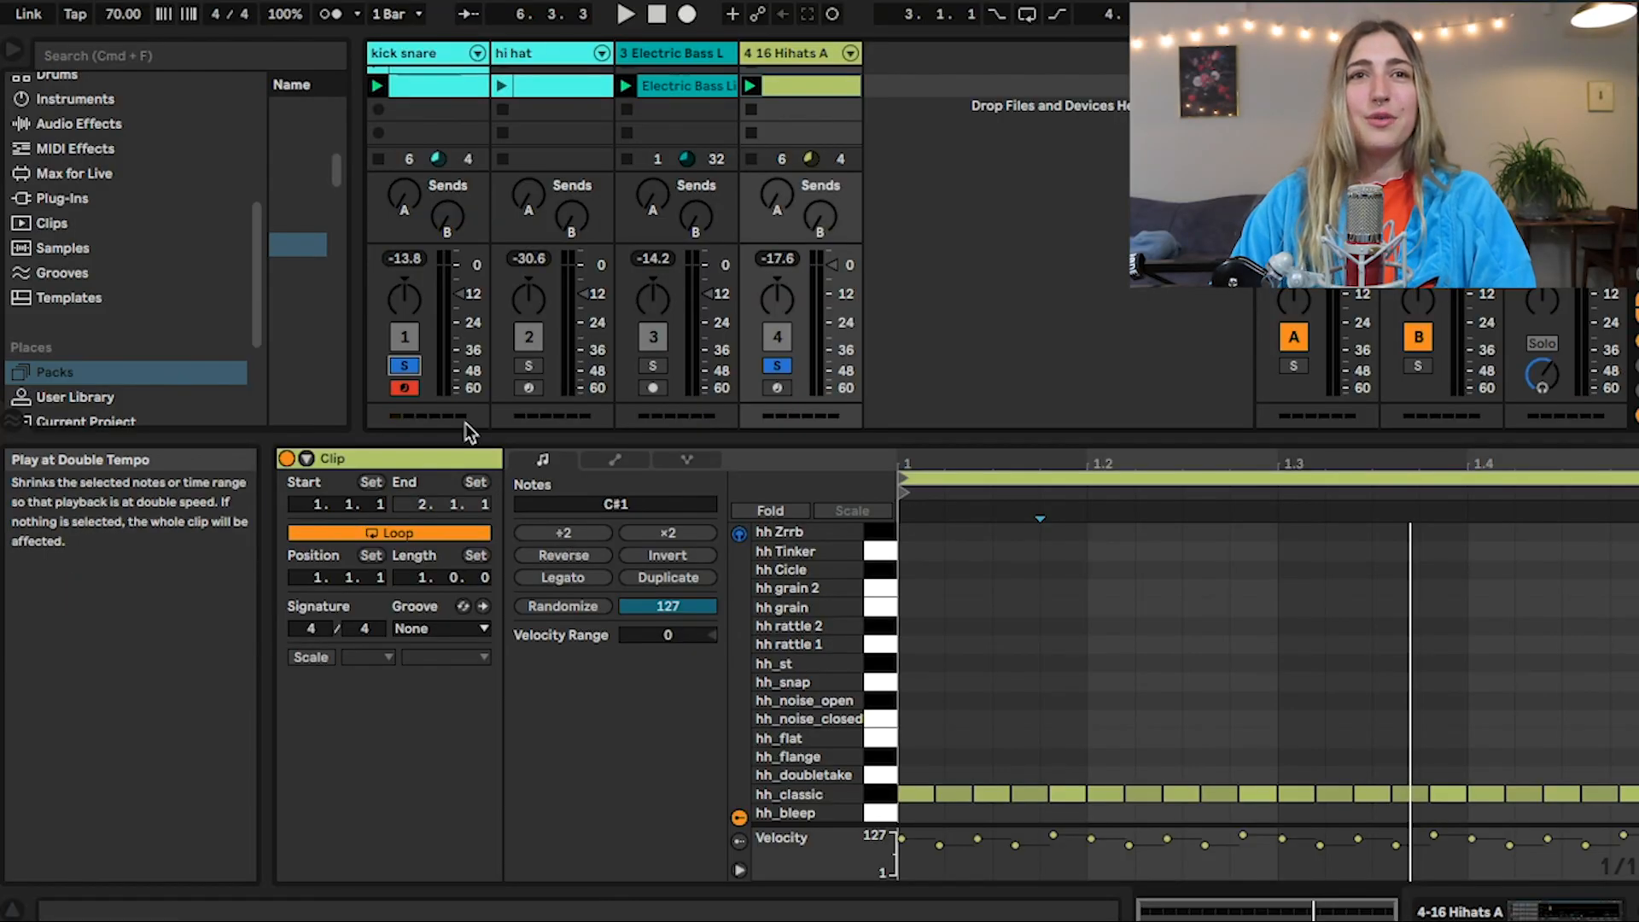
Show the groove pool enlarged with all its columns, and add the 16 Hihats clip to it as a groove
scroll(128, 256, down, 4)
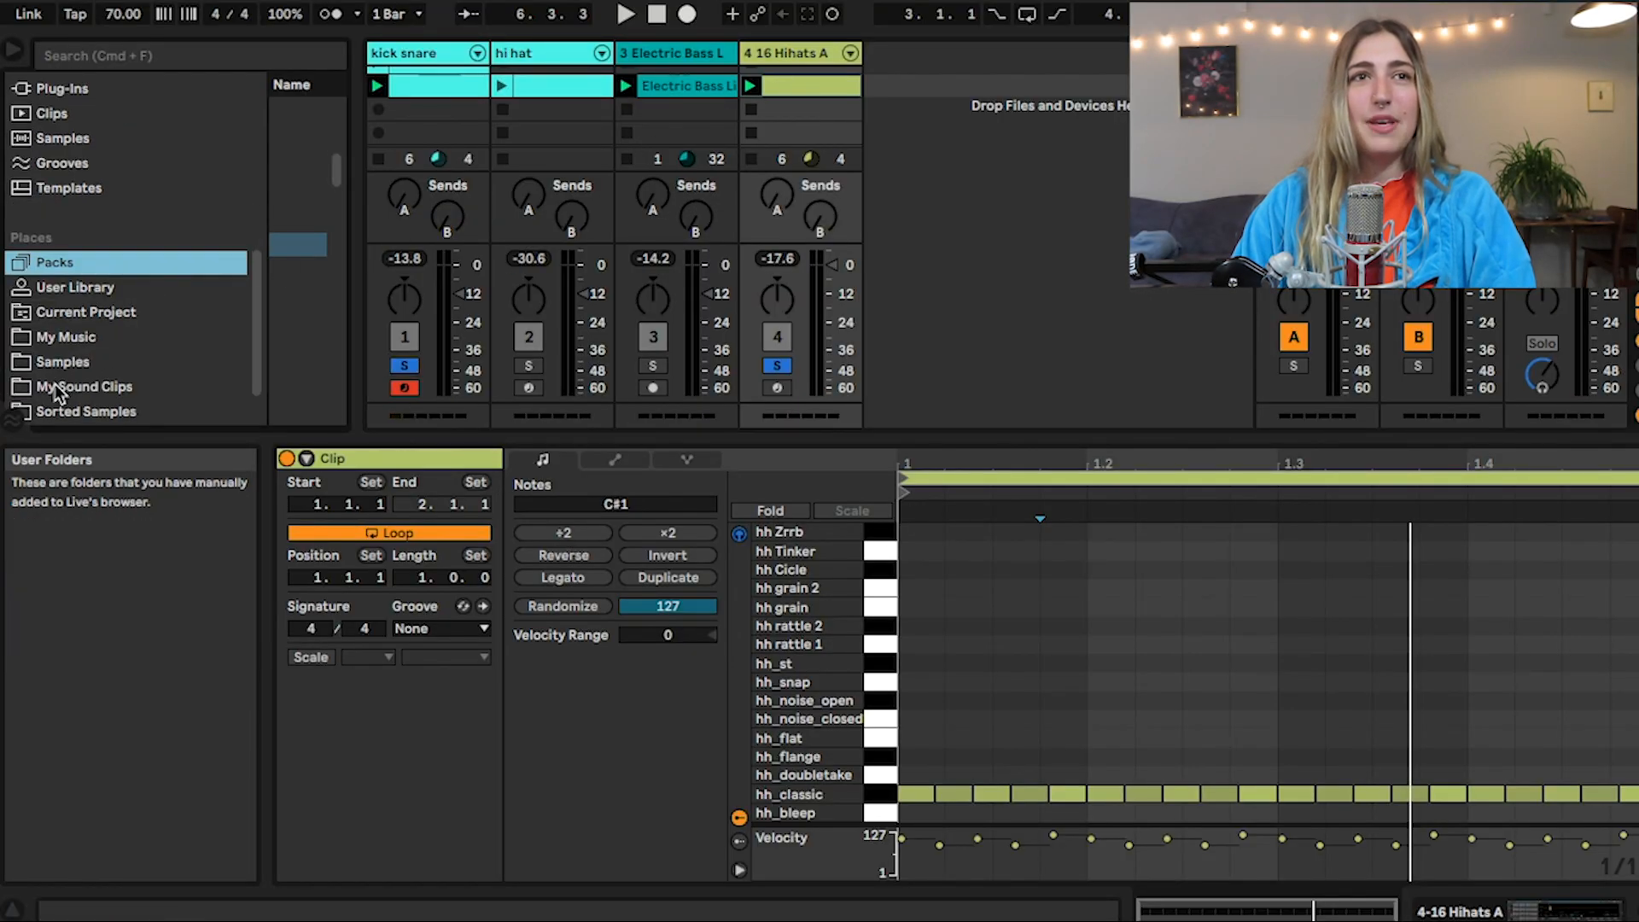
click(12, 419)
drag(92, 458, 92, 645)
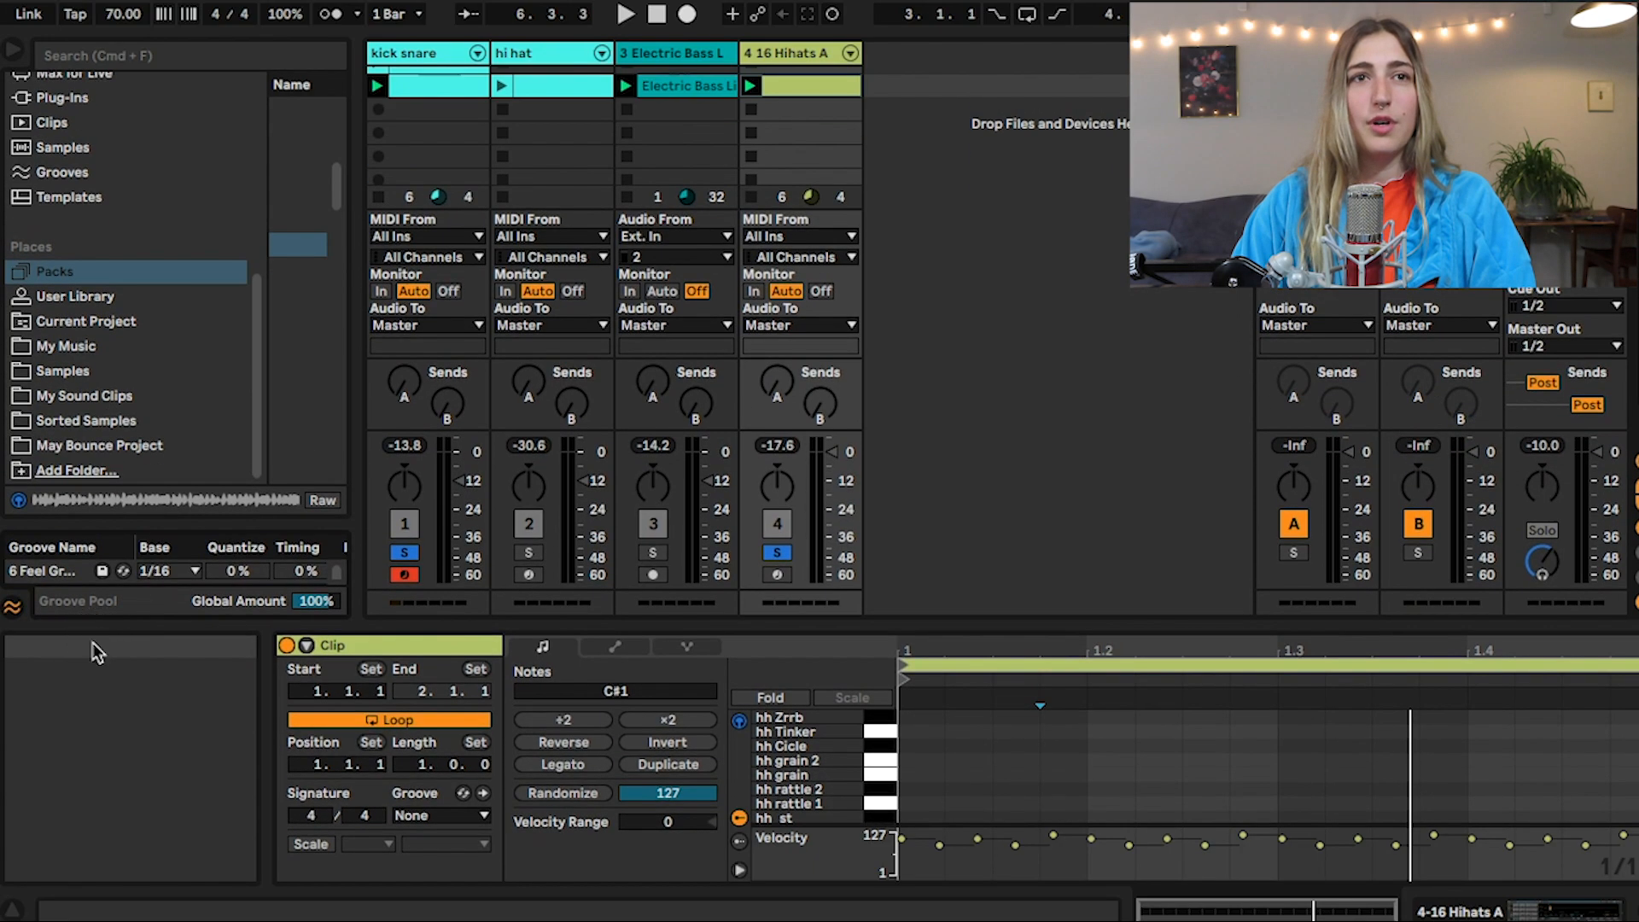
drag(107, 520, 139, 318)
drag(806, 83, 128, 522)
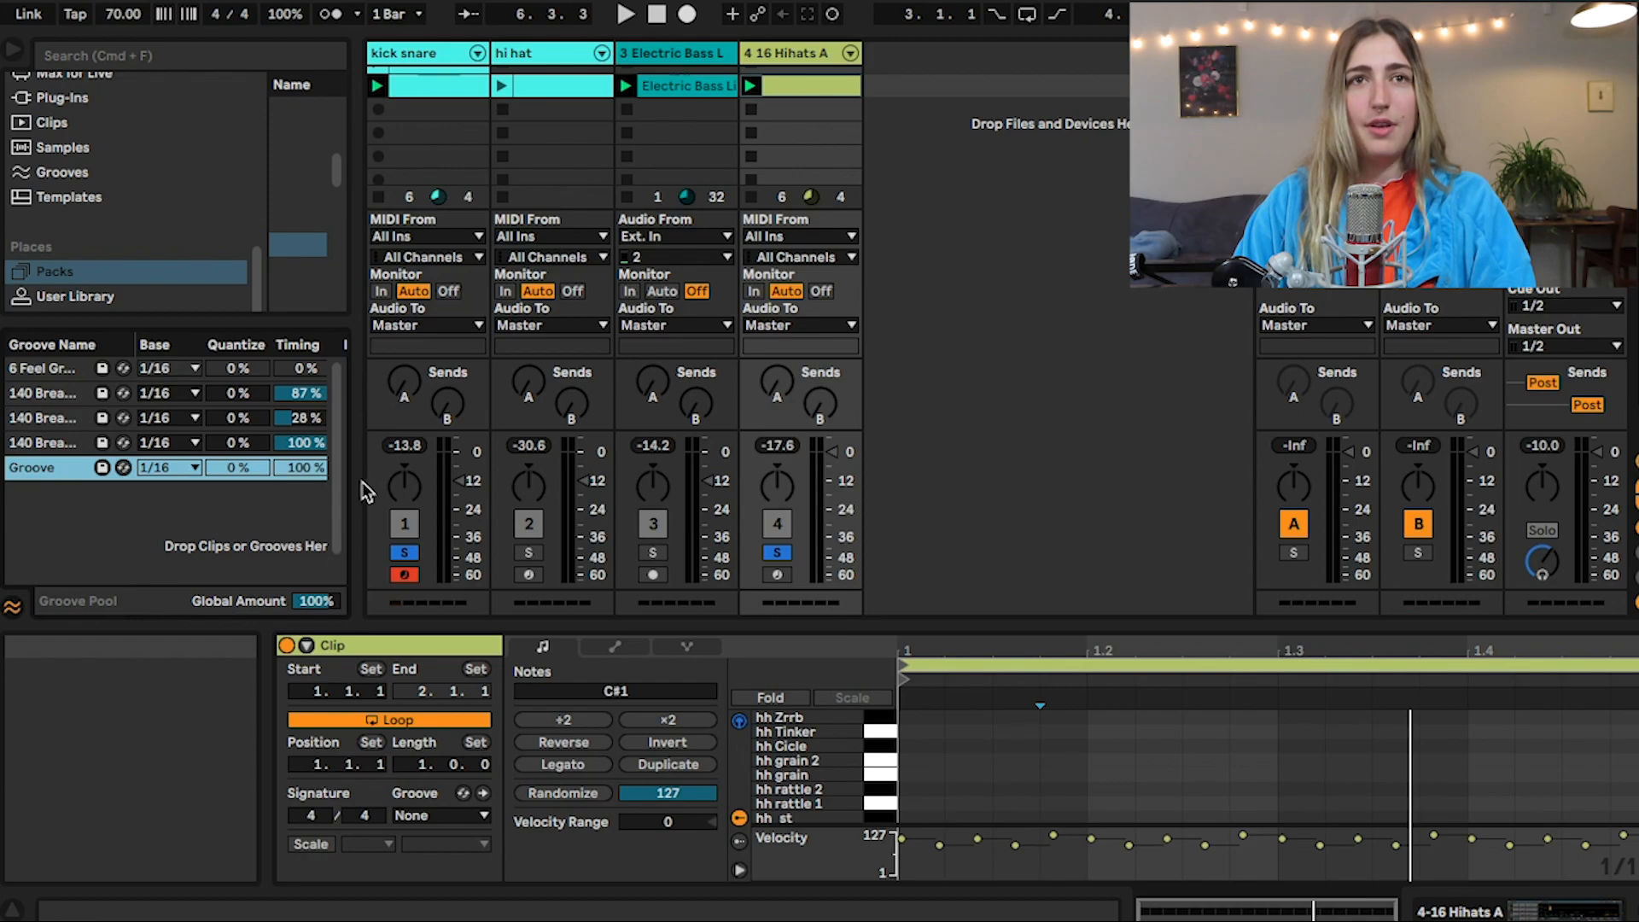
drag(356, 484, 507, 476)
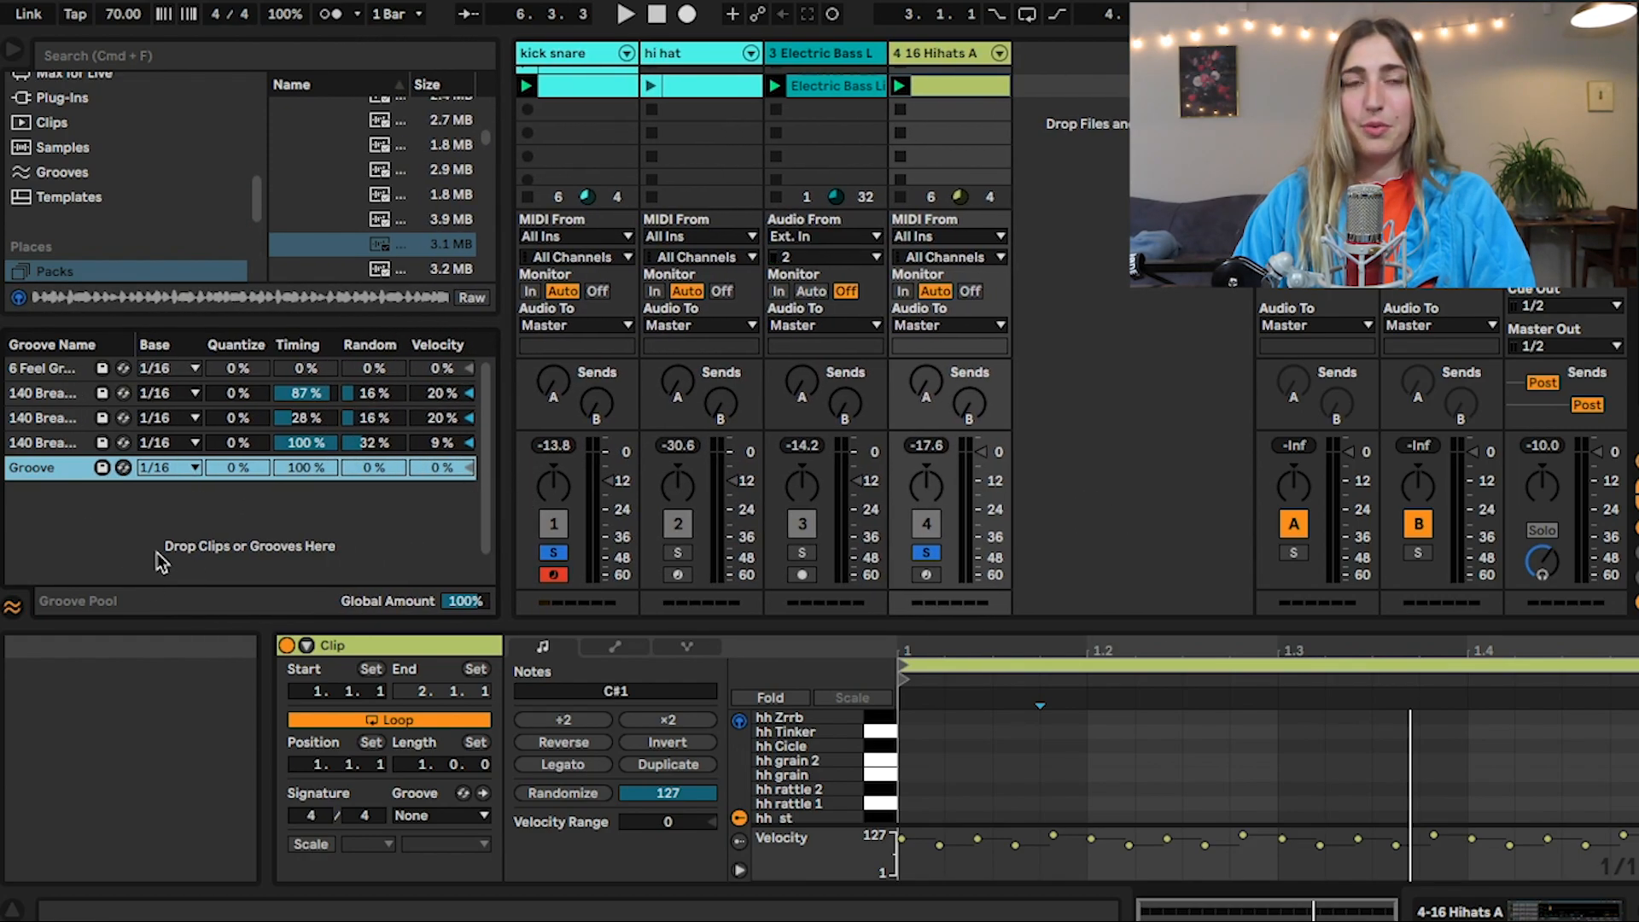
Delete the groove just added to the pool and extract the 16 Hihats clip's groove with the Extract Groove(s) command
key(Delete)
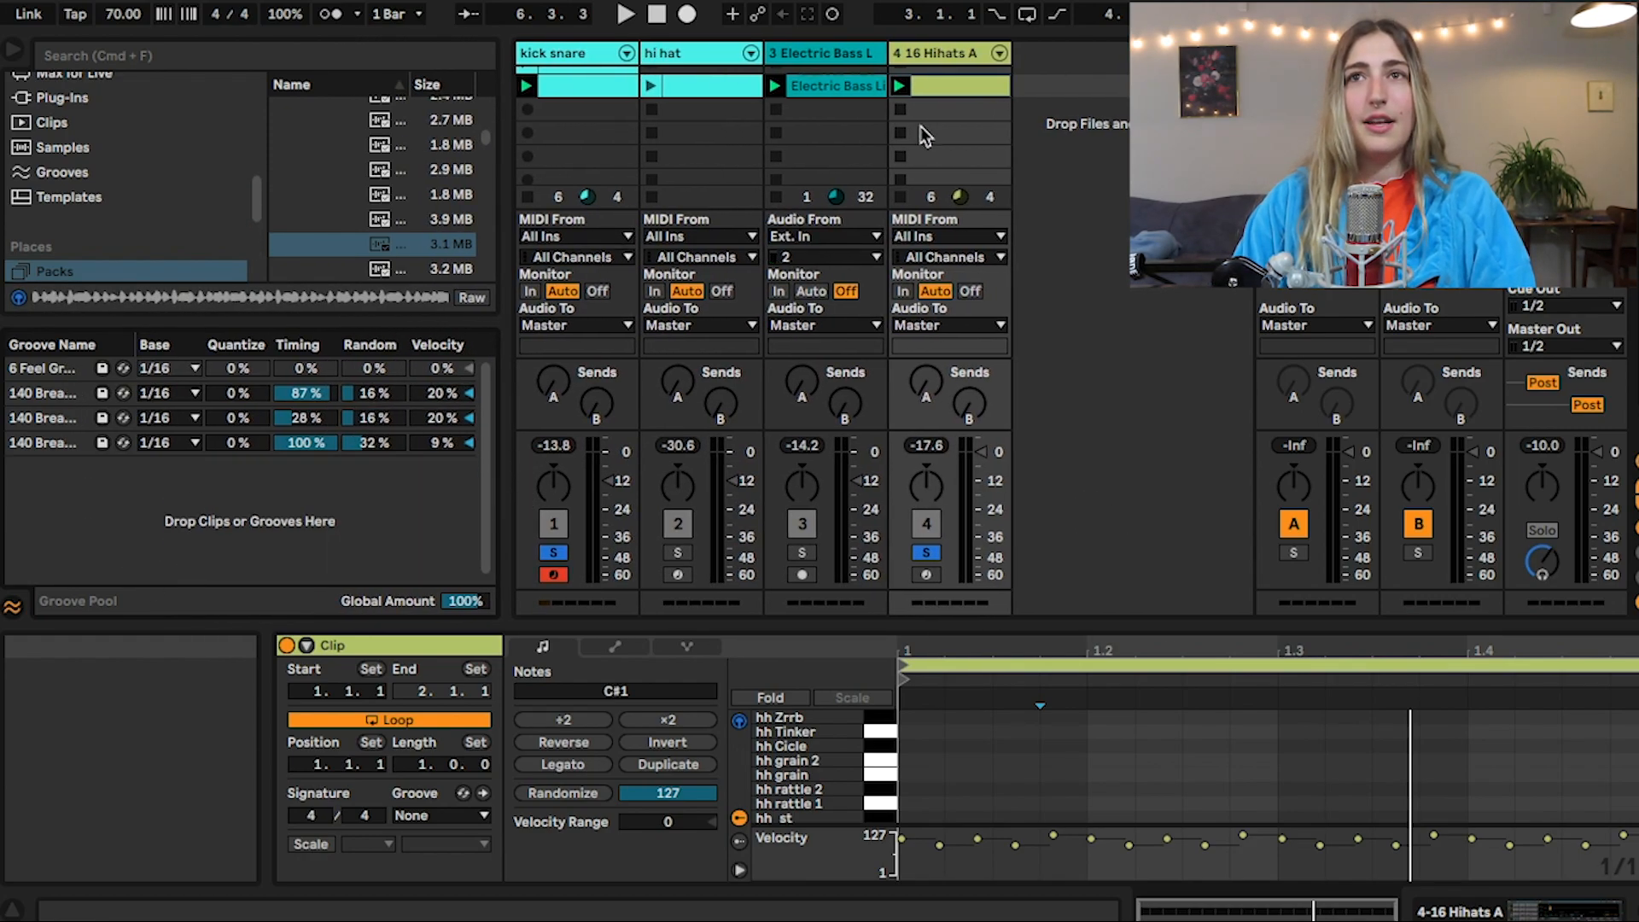
right_click(969, 89)
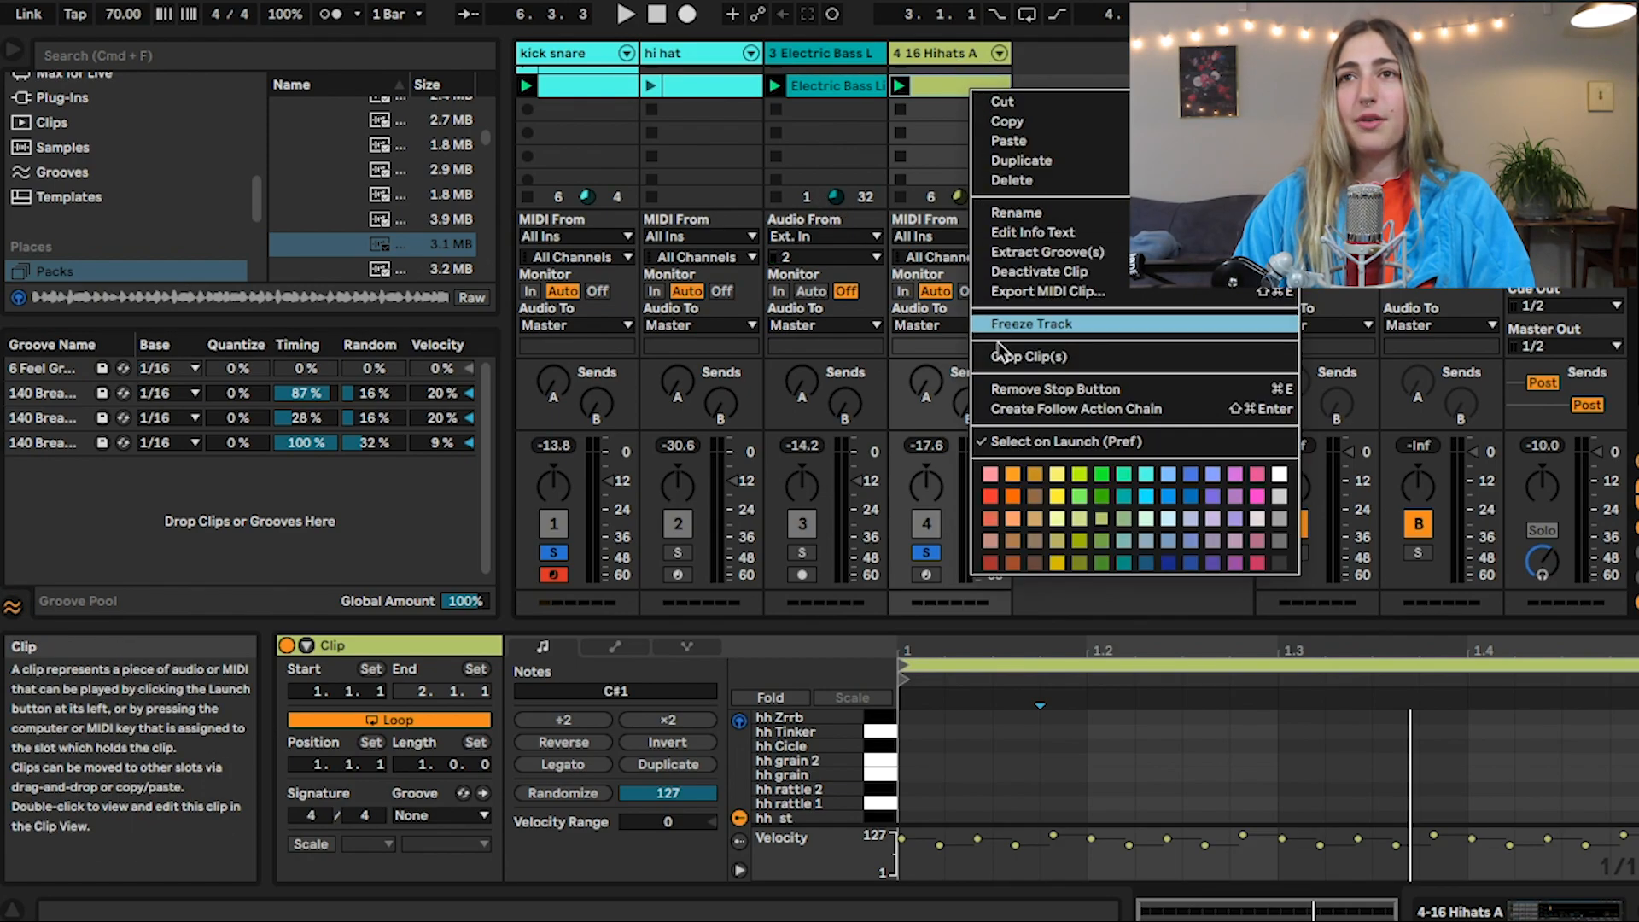
click(1046, 252)
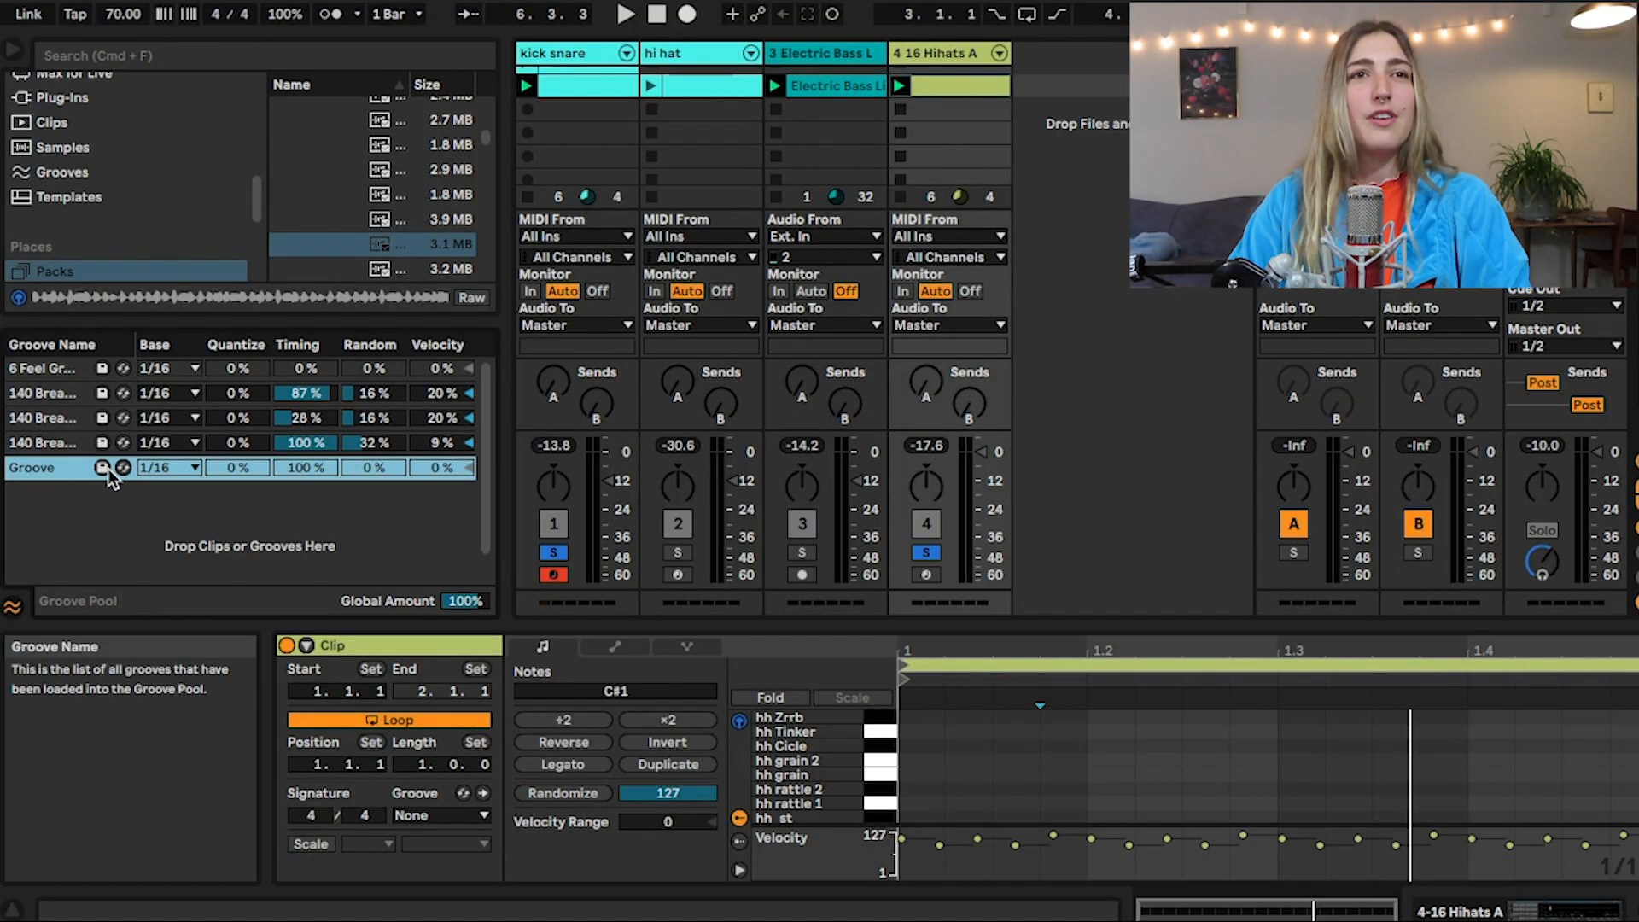
Save the extracted groove to the User Library as "quntuppy friend"
click(102, 467)
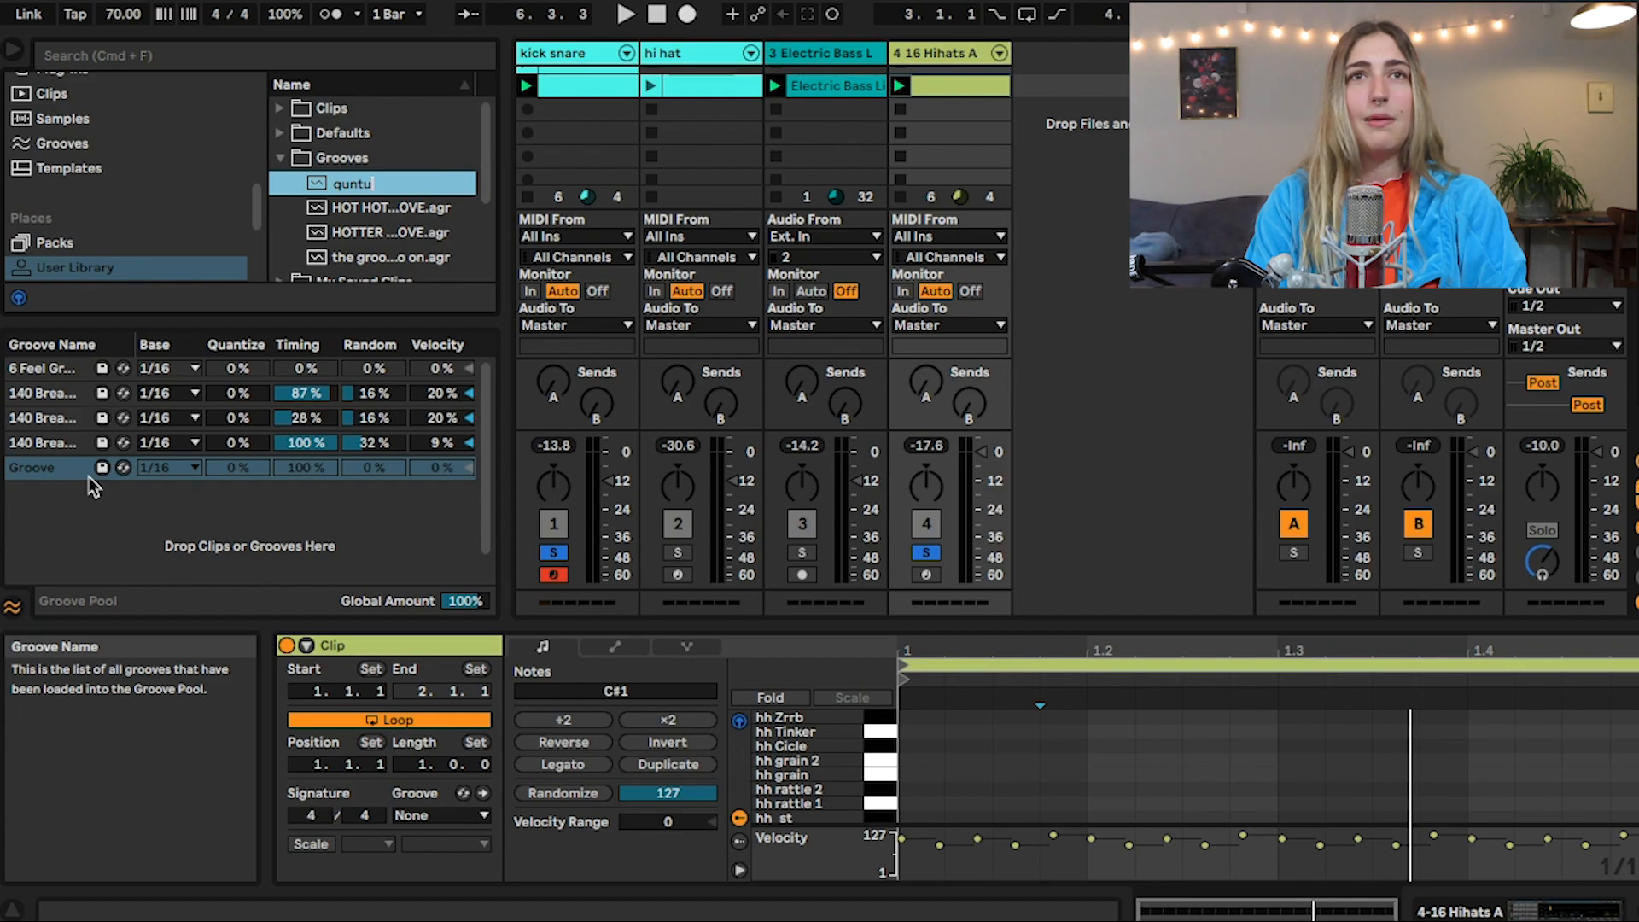
key(Return)
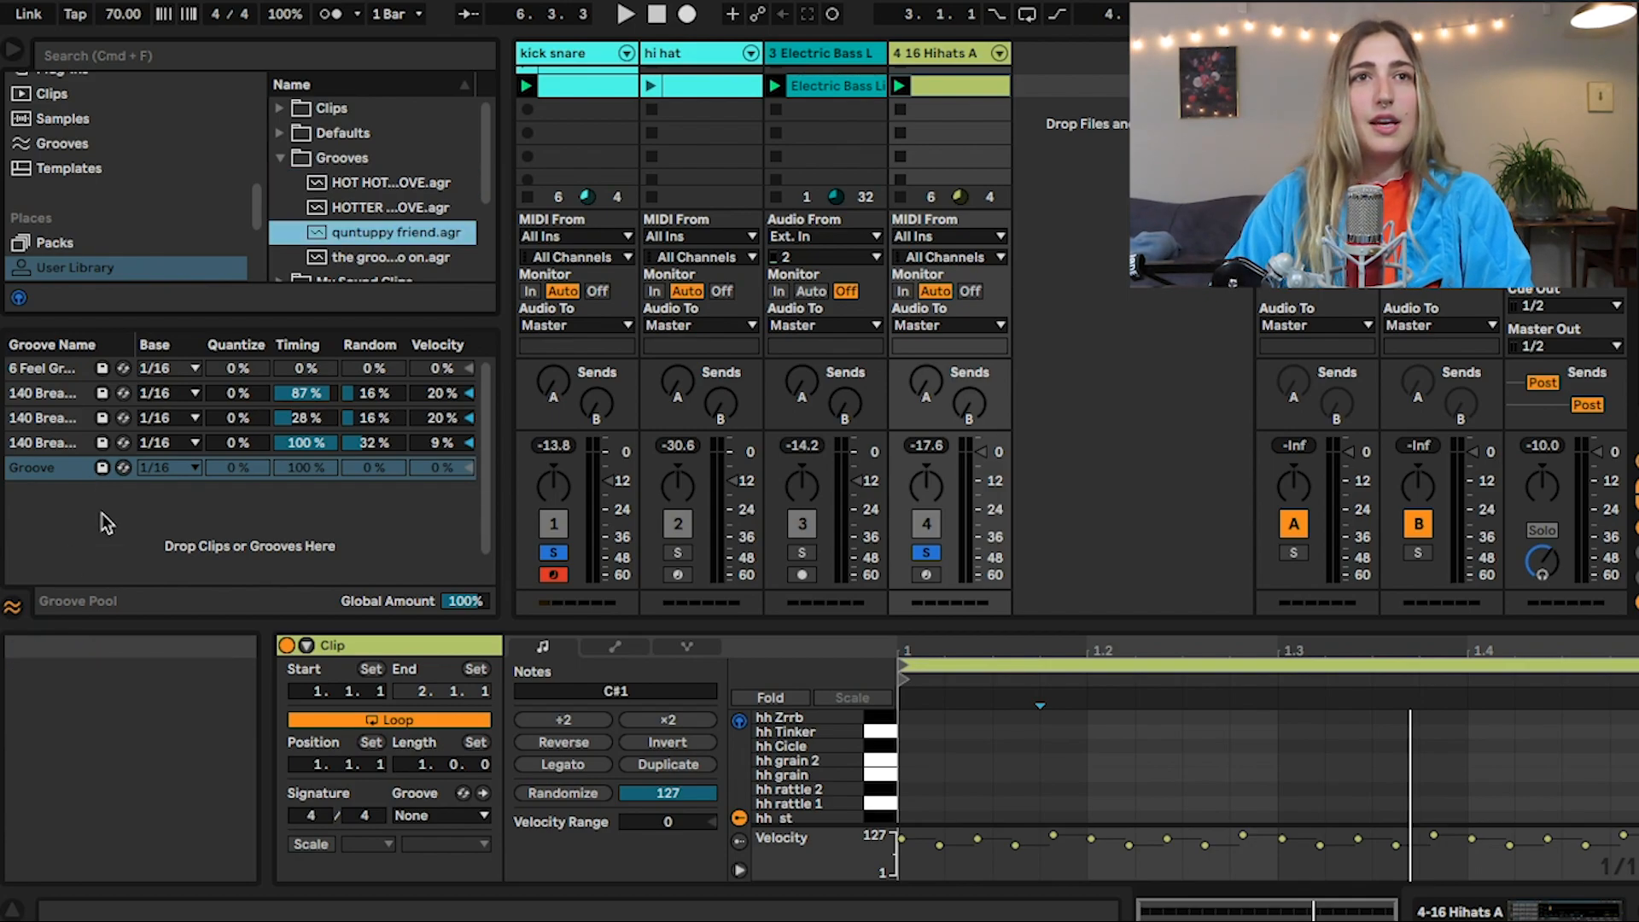
click(75, 491)
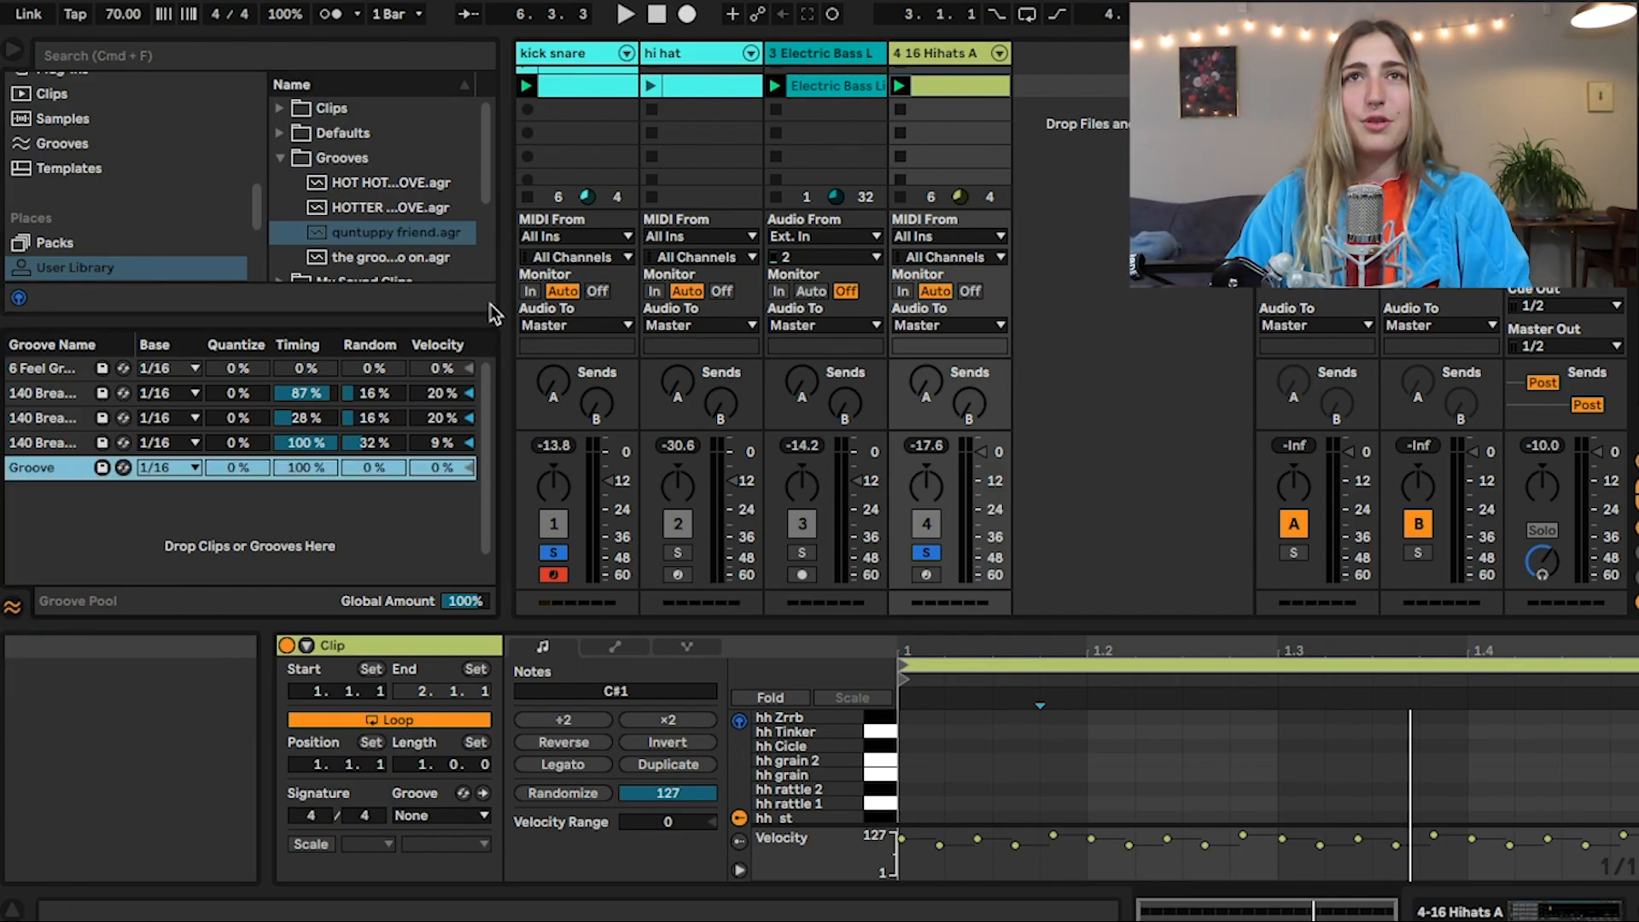
Create a second clip on the kick snare track and fold its note editor to the drum sounds in use
double_click(571, 111)
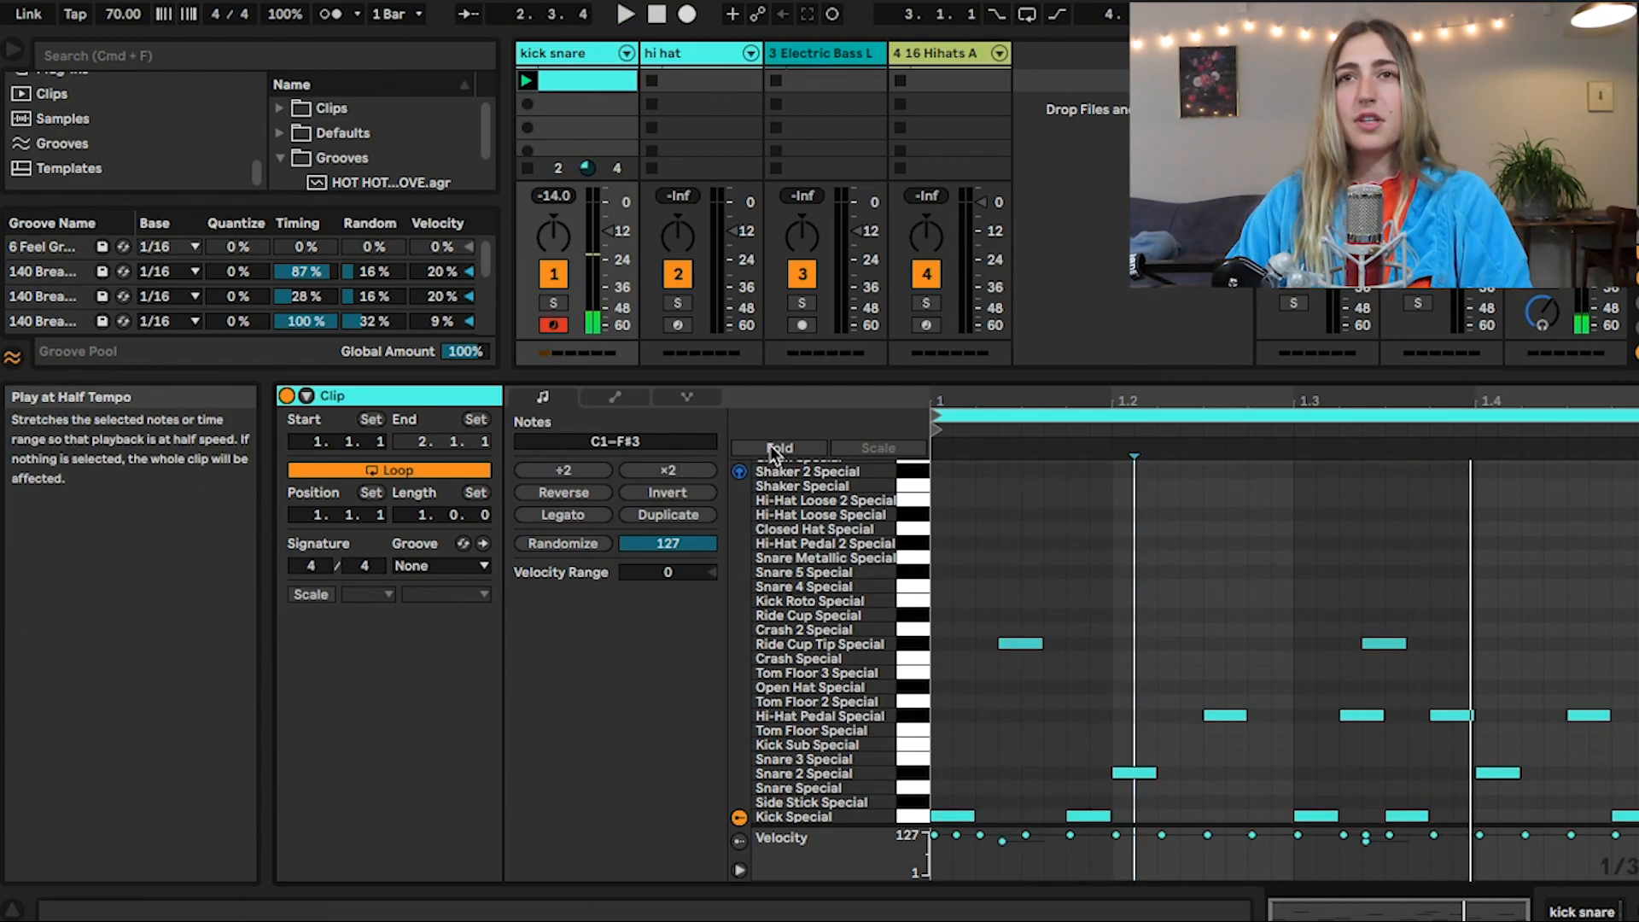
click(802, 448)
key(space)
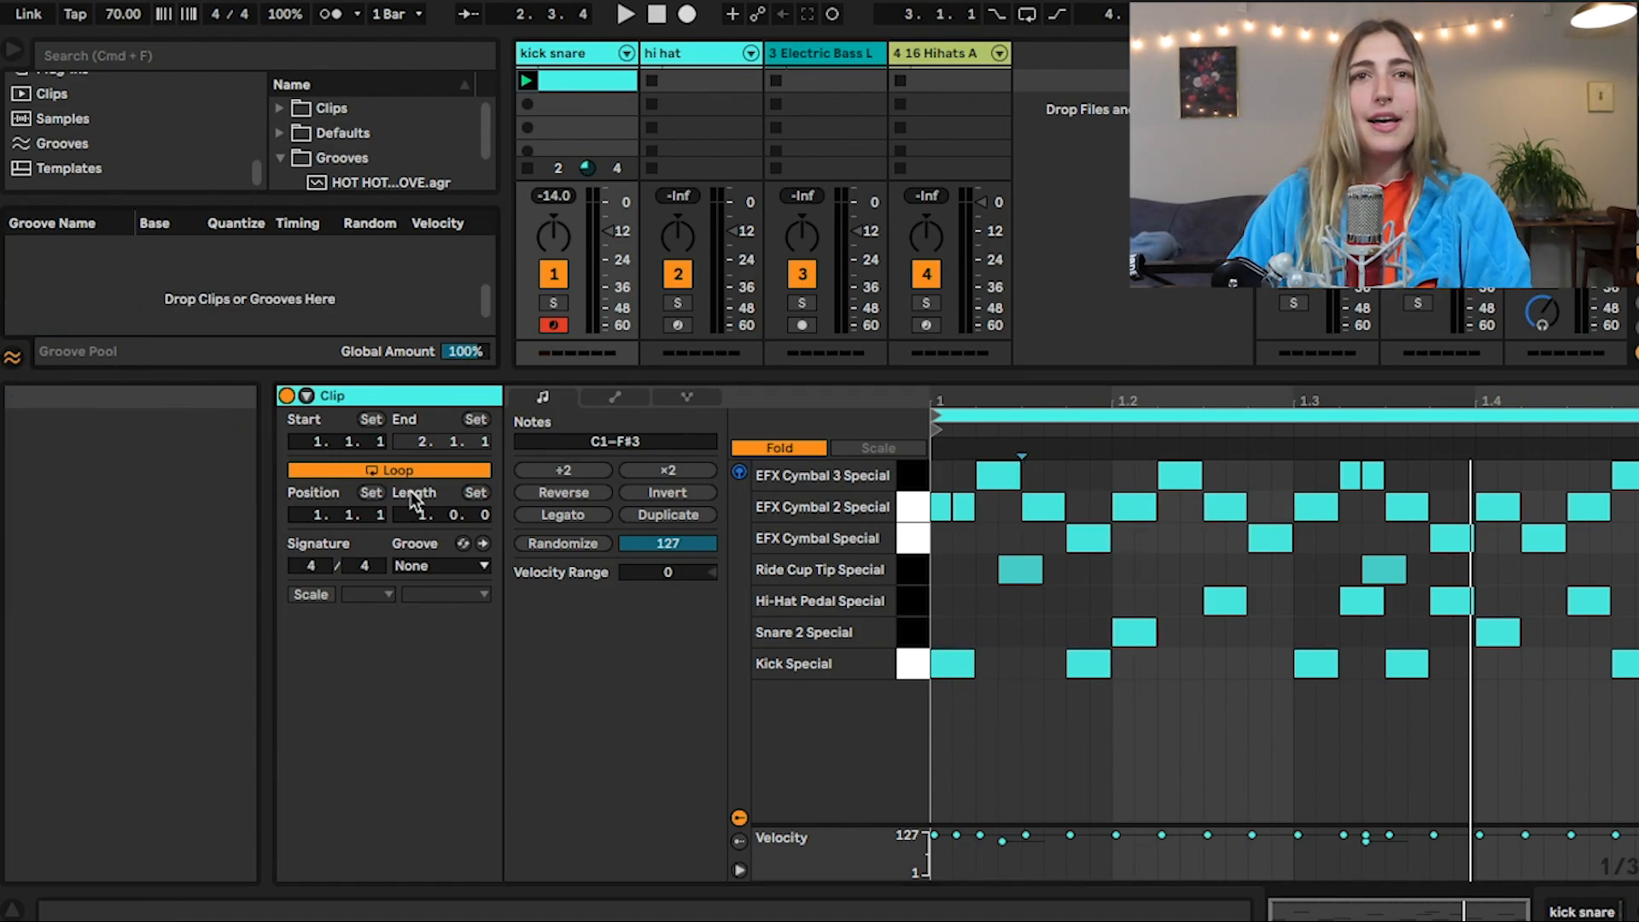
Apply the extracted groove to the new kick snare clip, and set the groove's timing to 78% and velocity to 92% during playback
click(437, 566)
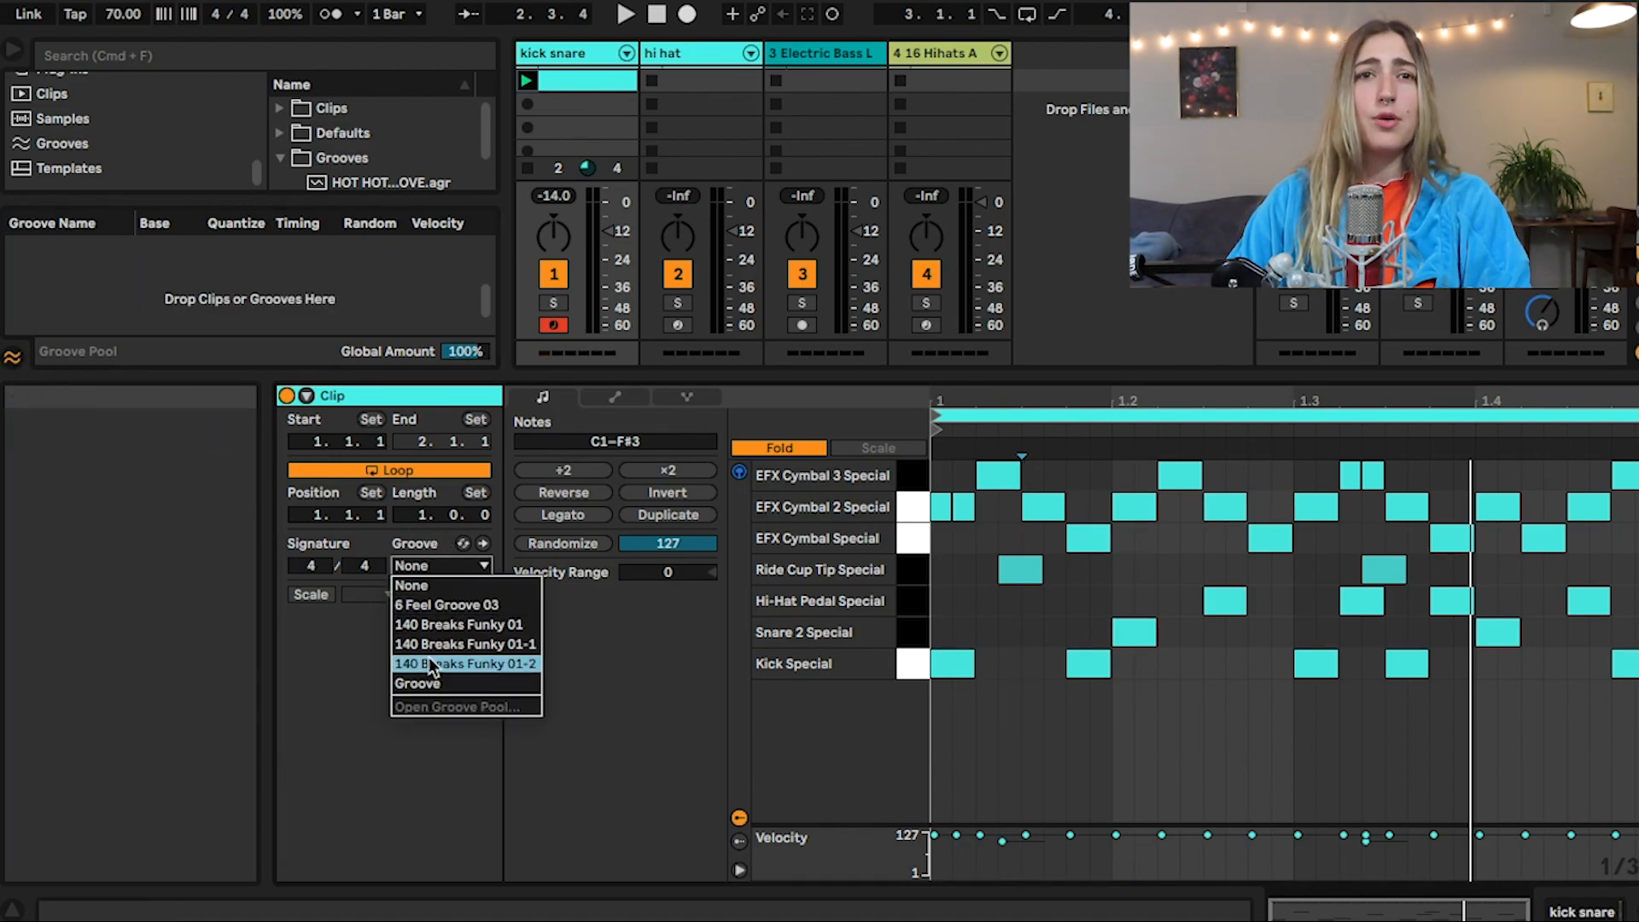
click(416, 685)
drag(215, 375, 215, 553)
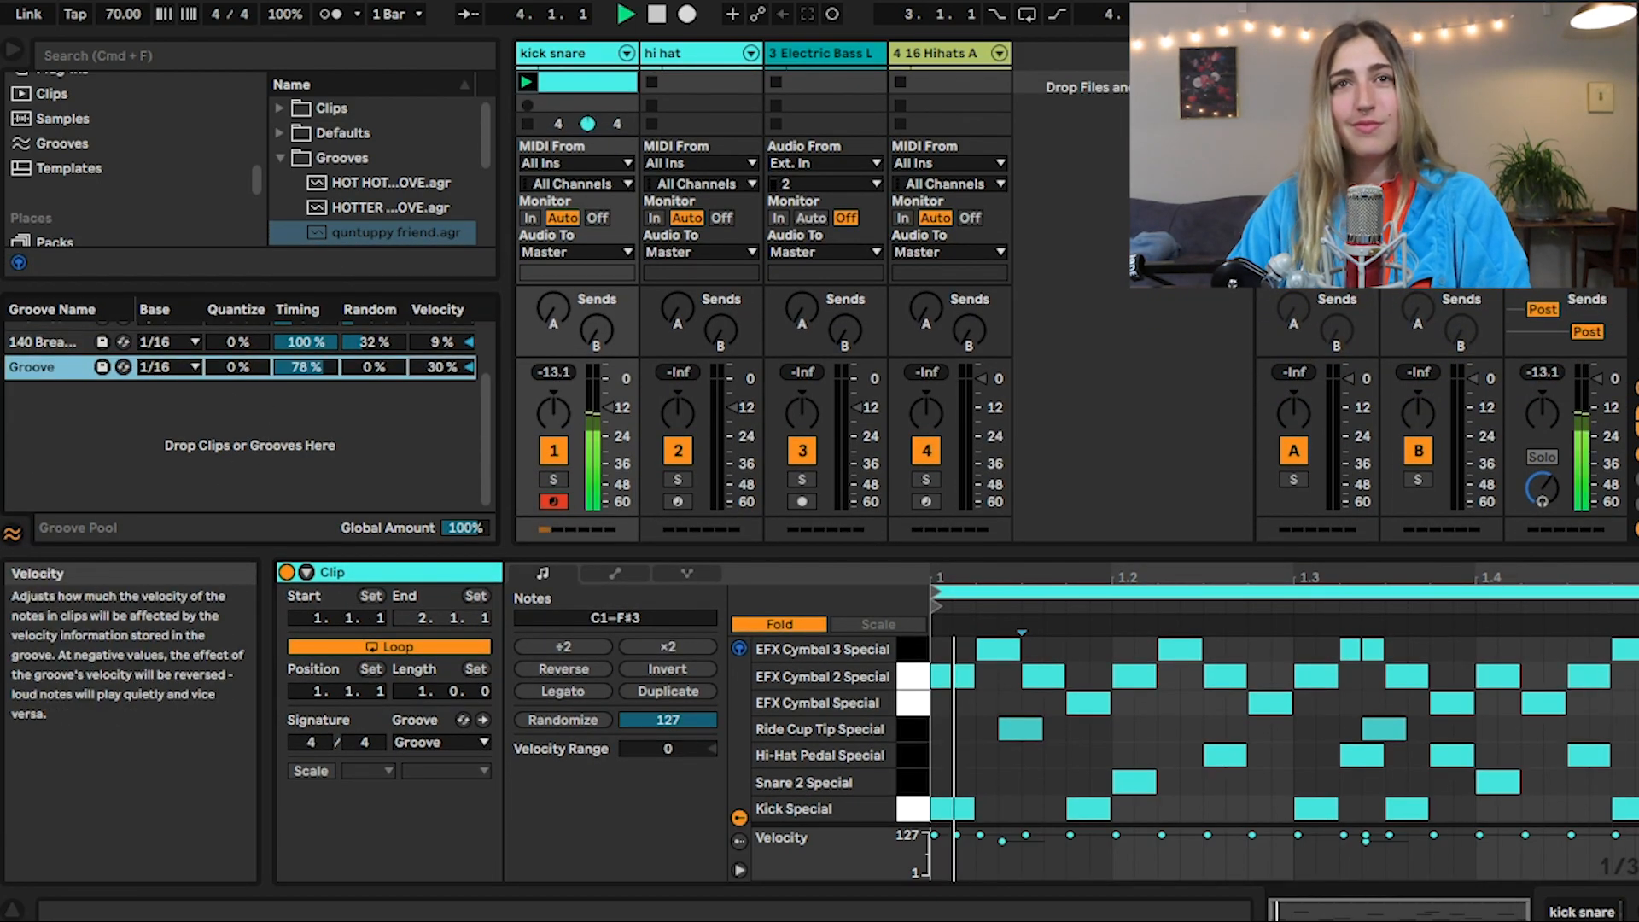
drag(423, 367, 423, 348)
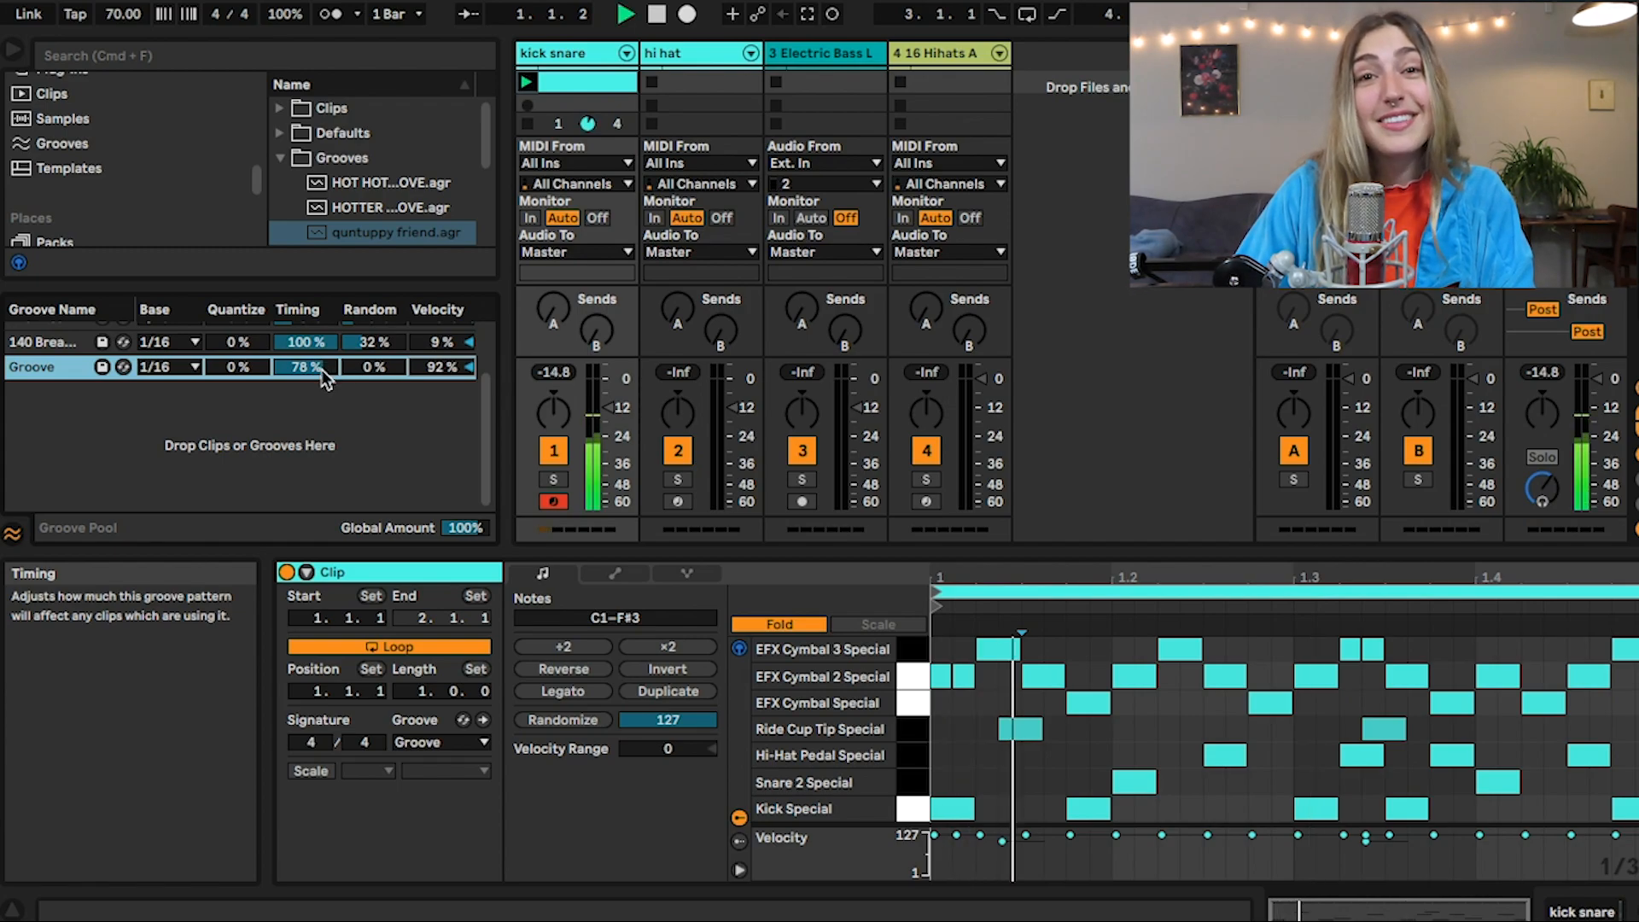
key(space)
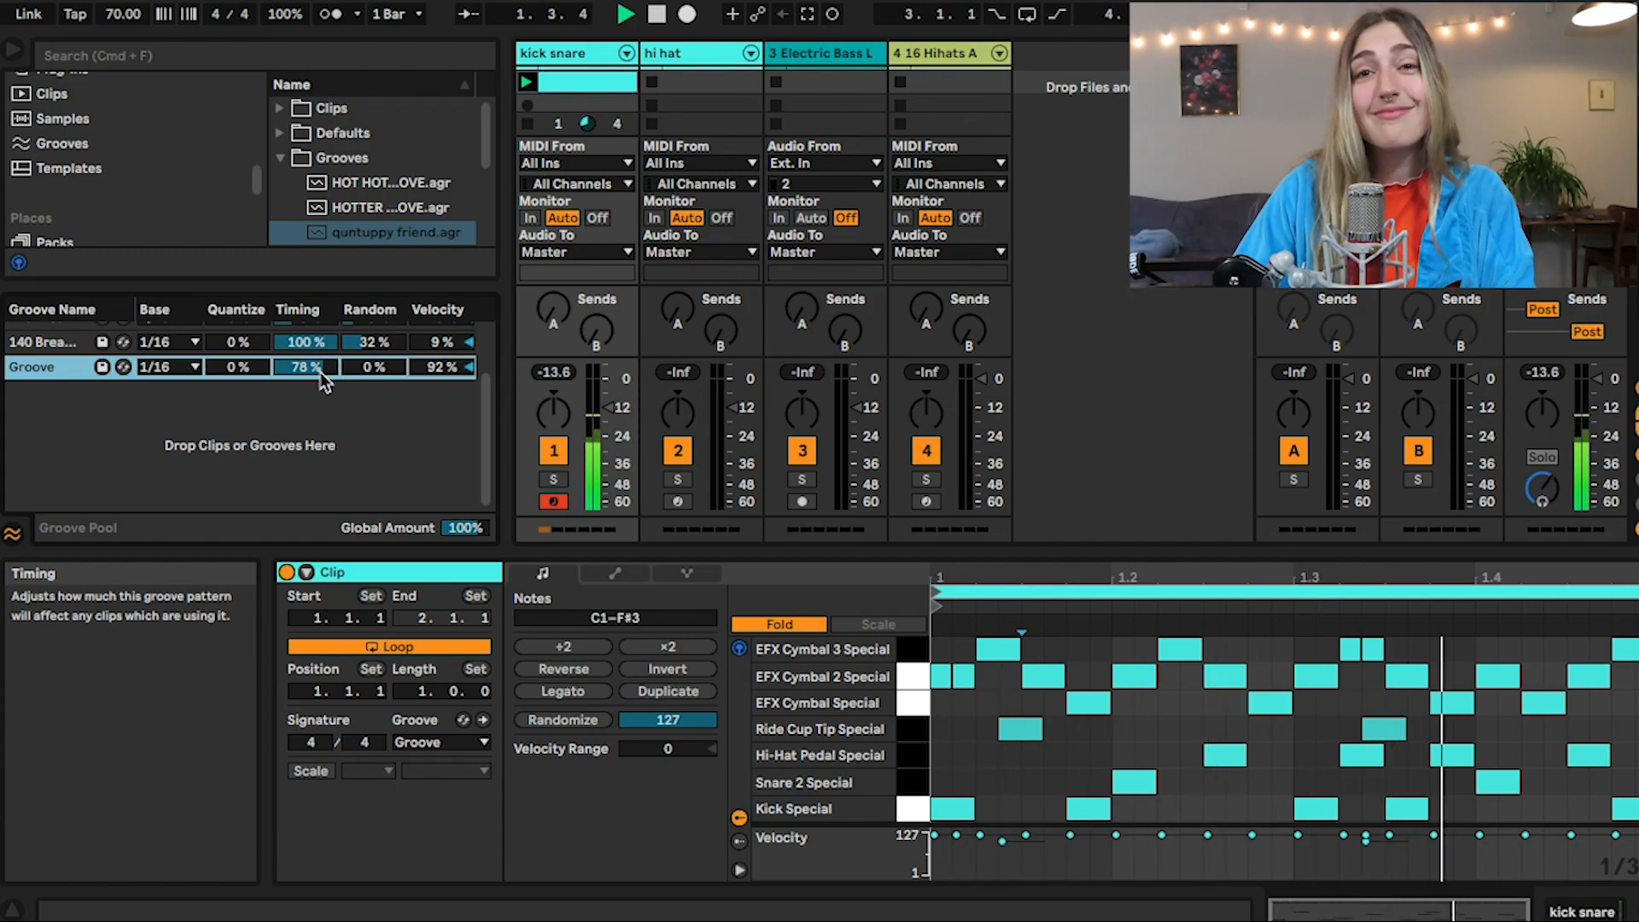